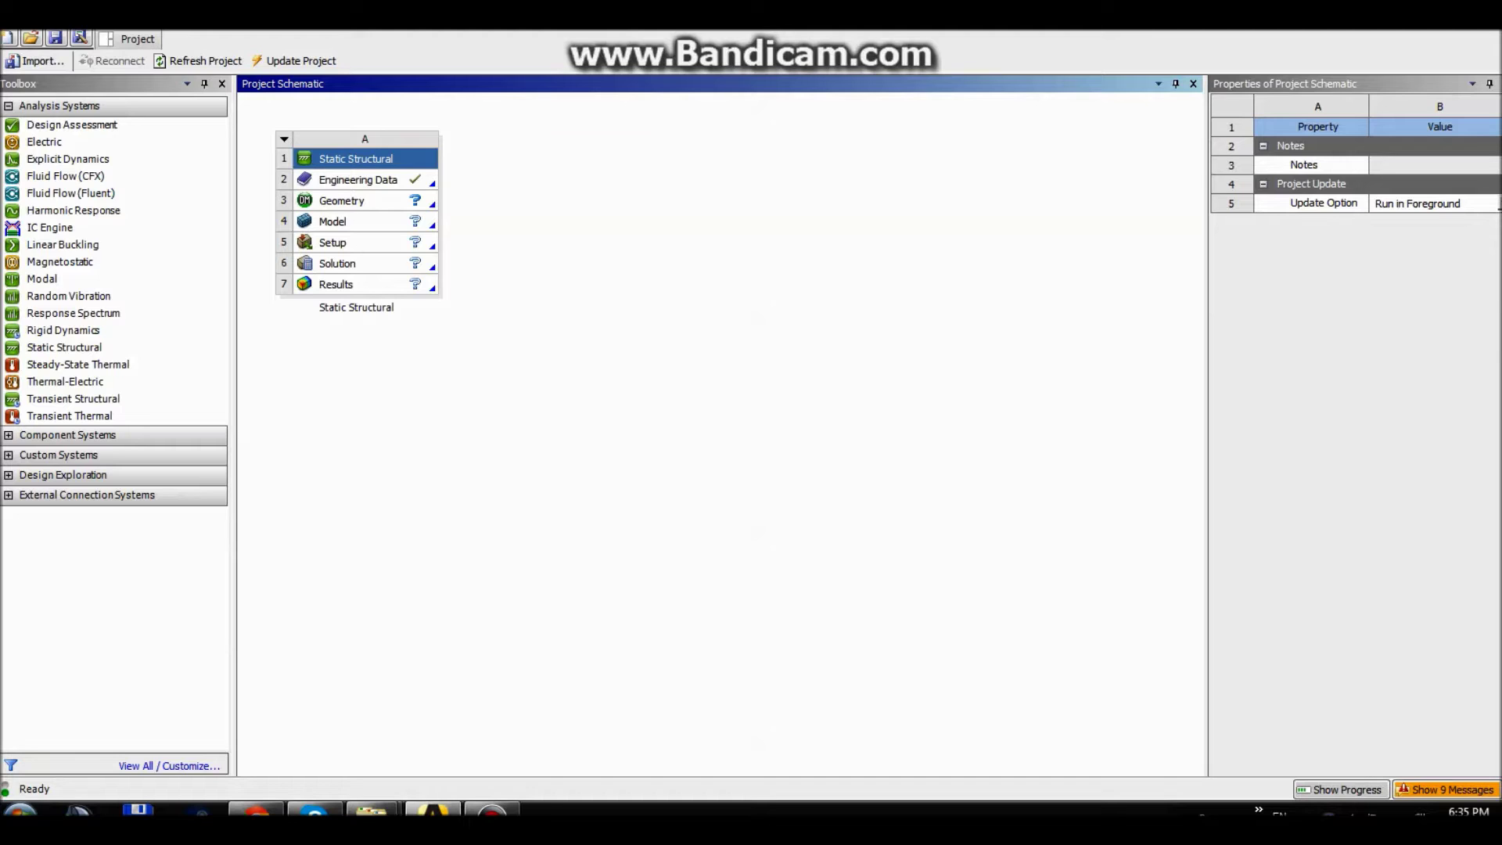
- Import Bolt_Plates.stp as the geometry of the Static Structural system
left_click(341, 201)
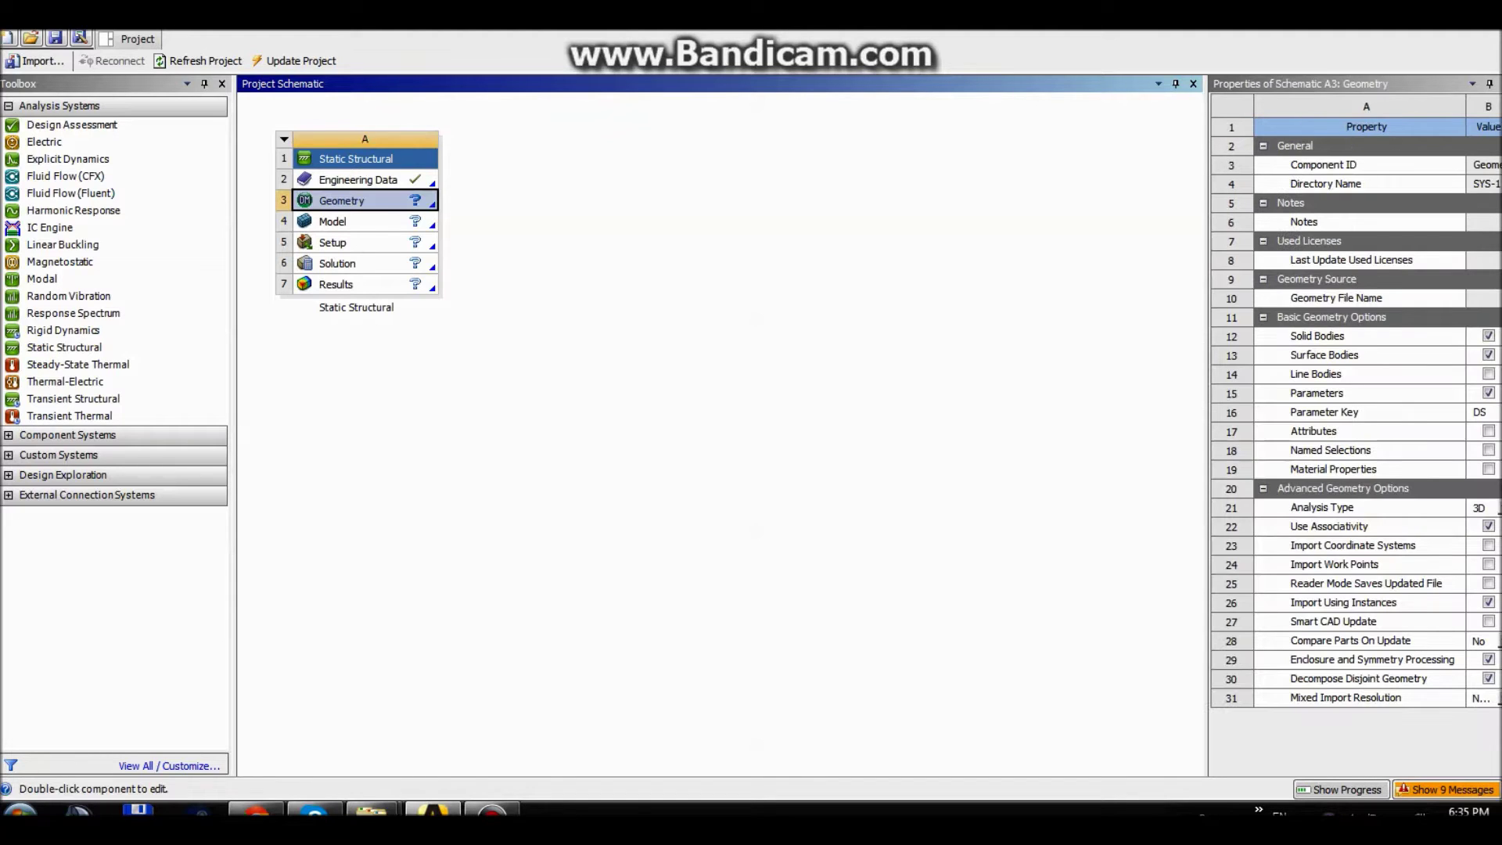
right_click(341, 203)
mouse_move(412, 236)
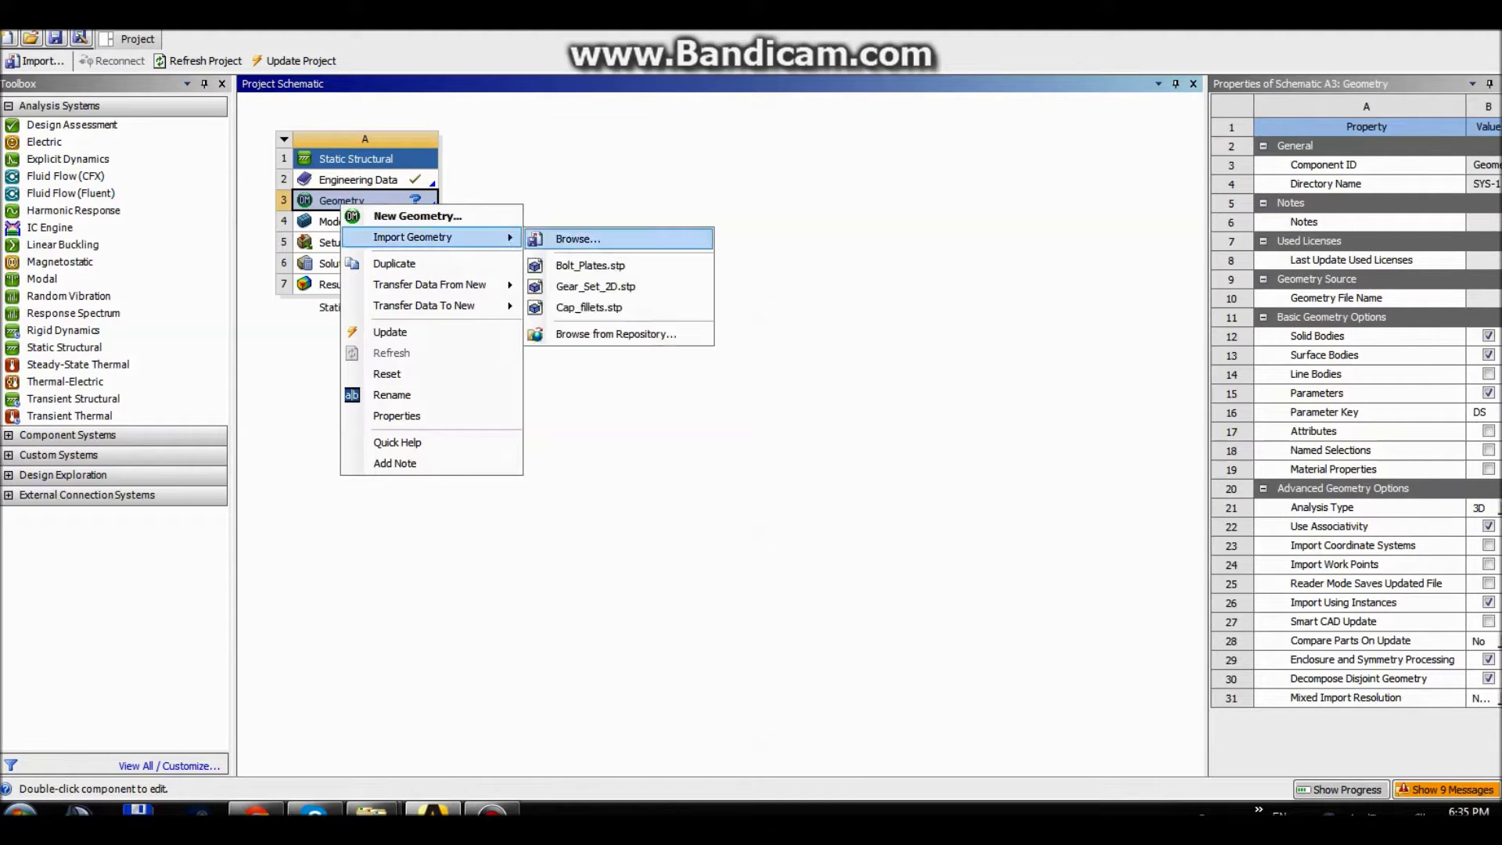
left_click(577, 238)
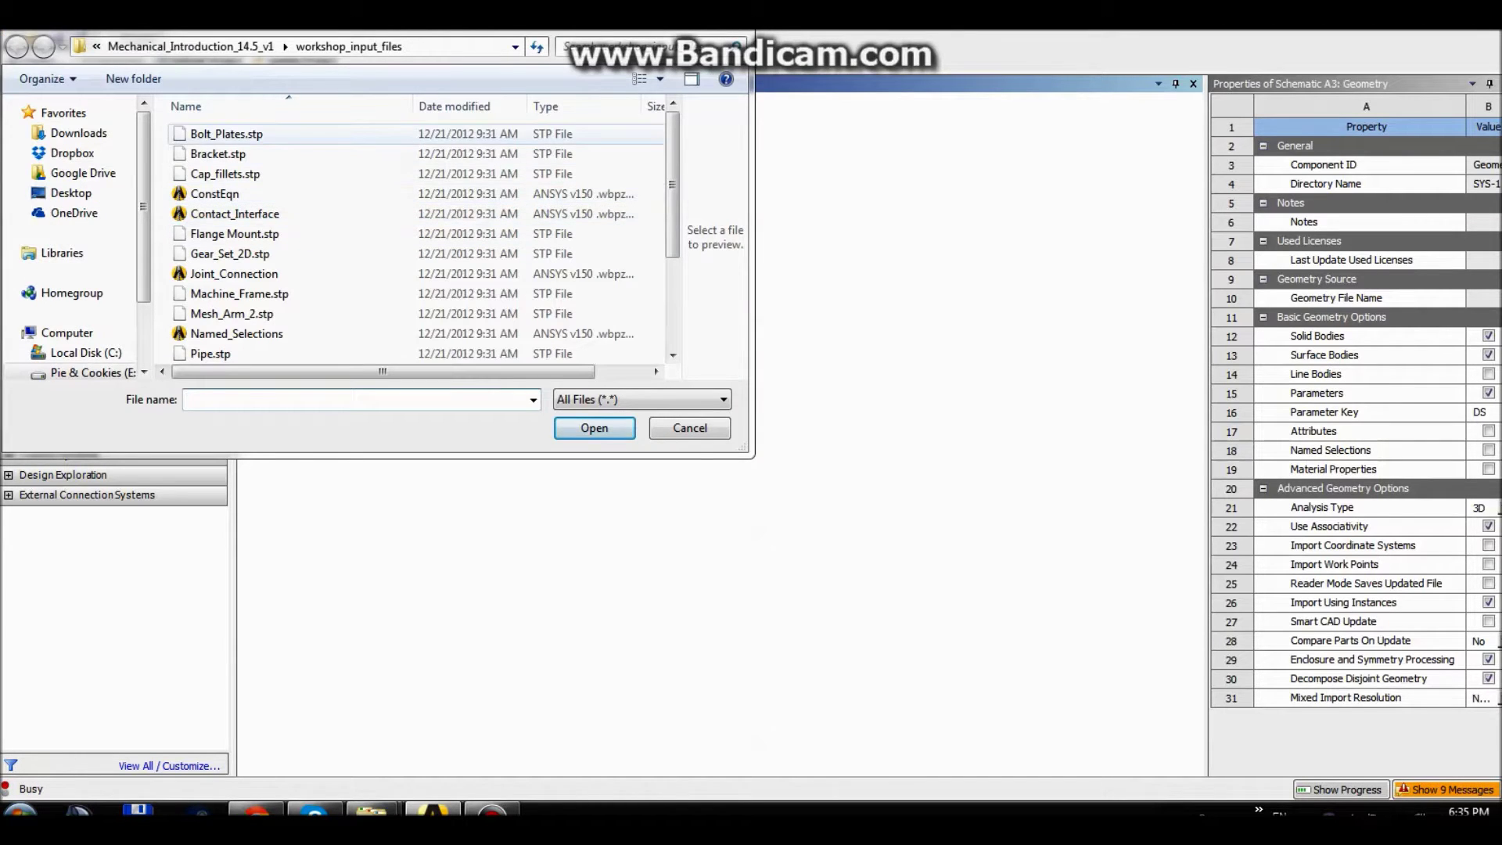
left_click(227, 133)
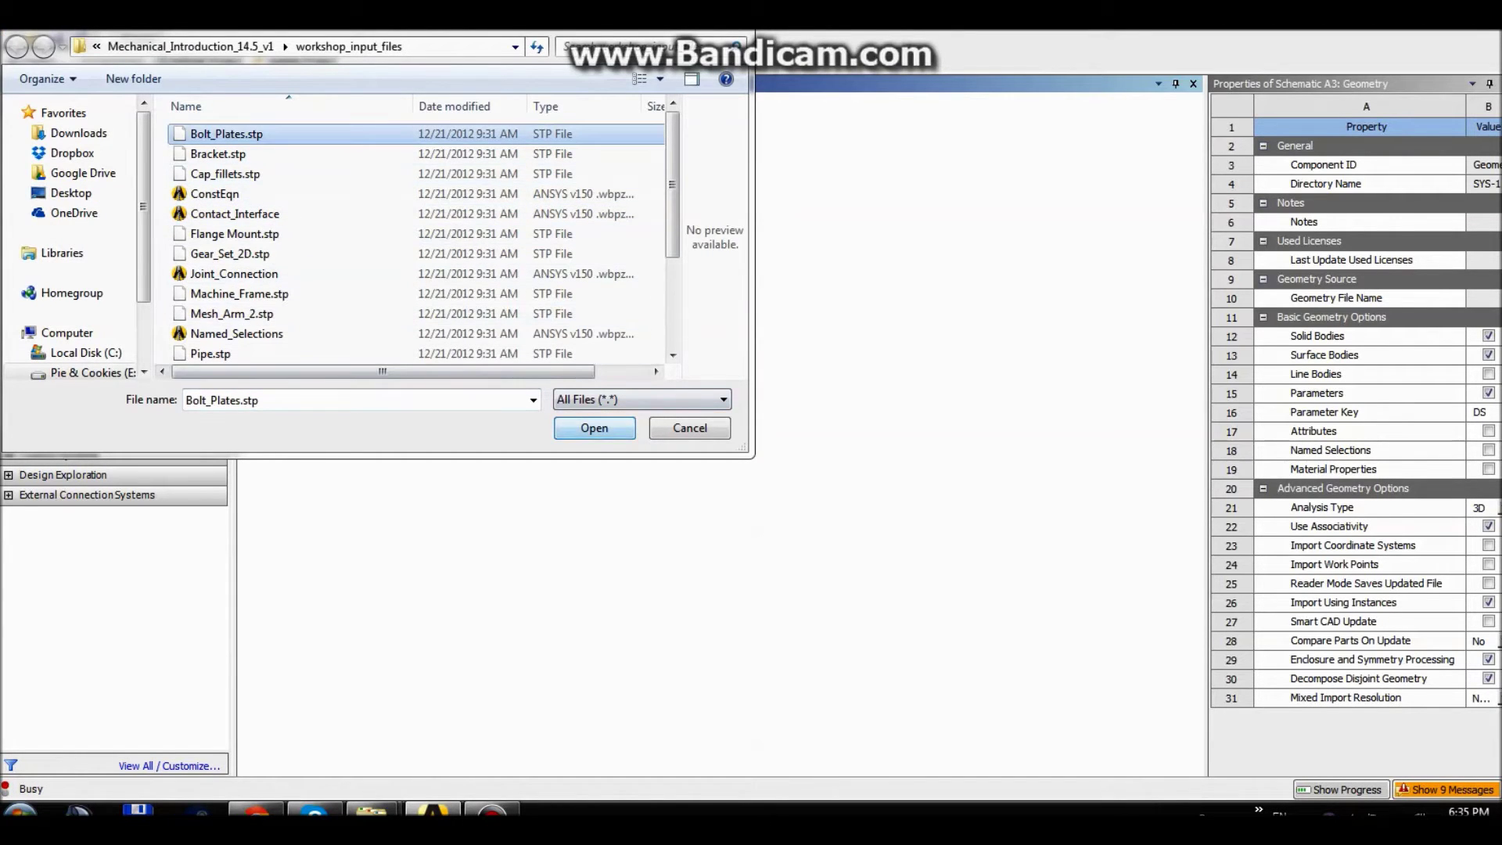
left_click(594, 428)
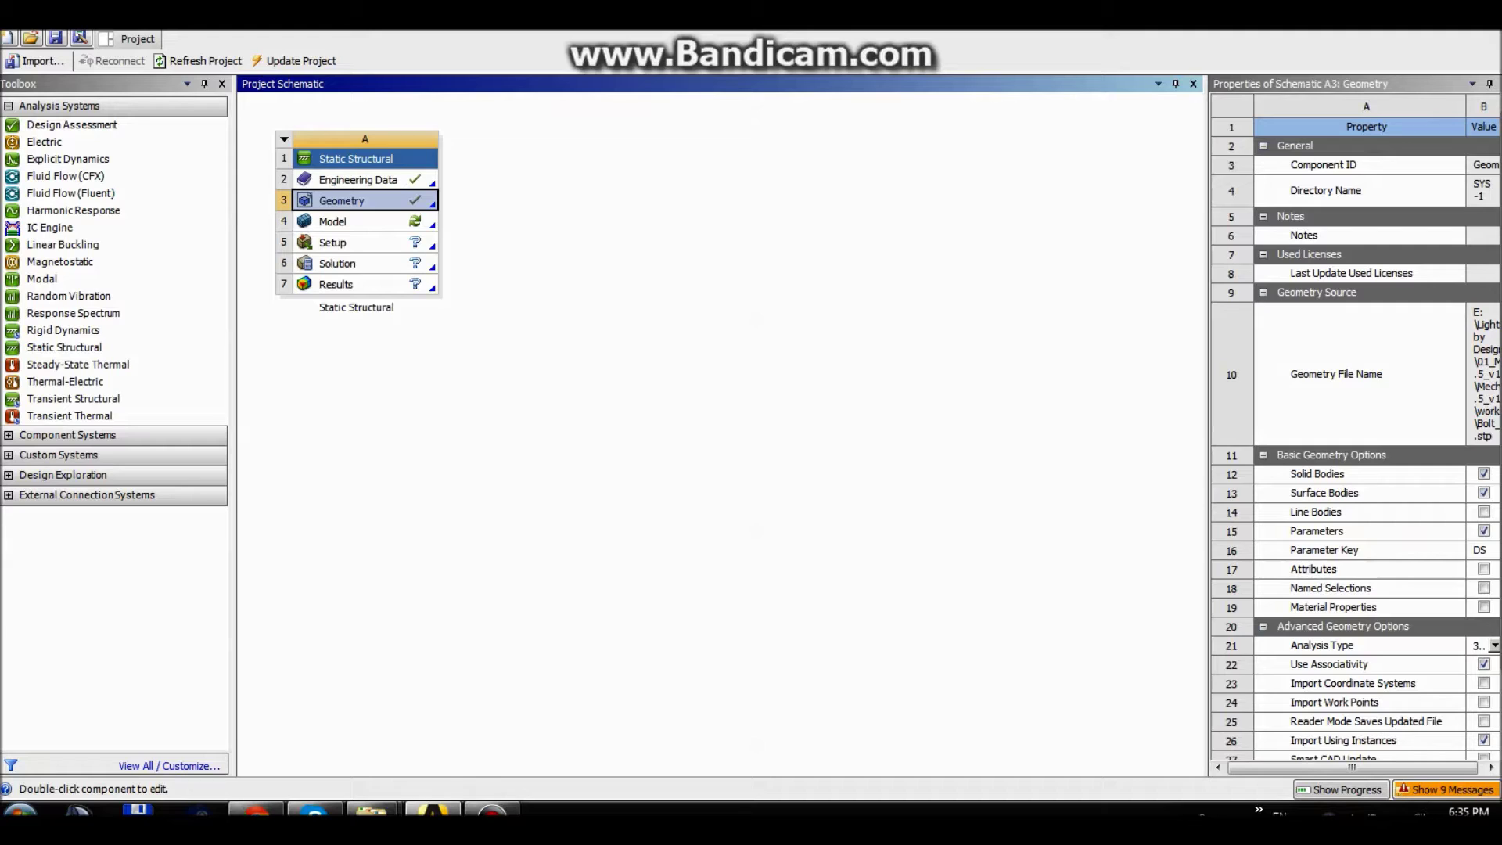
- Open the model of the Static Structural system and inspect the bolt holes in both plates
double_click(333, 222)
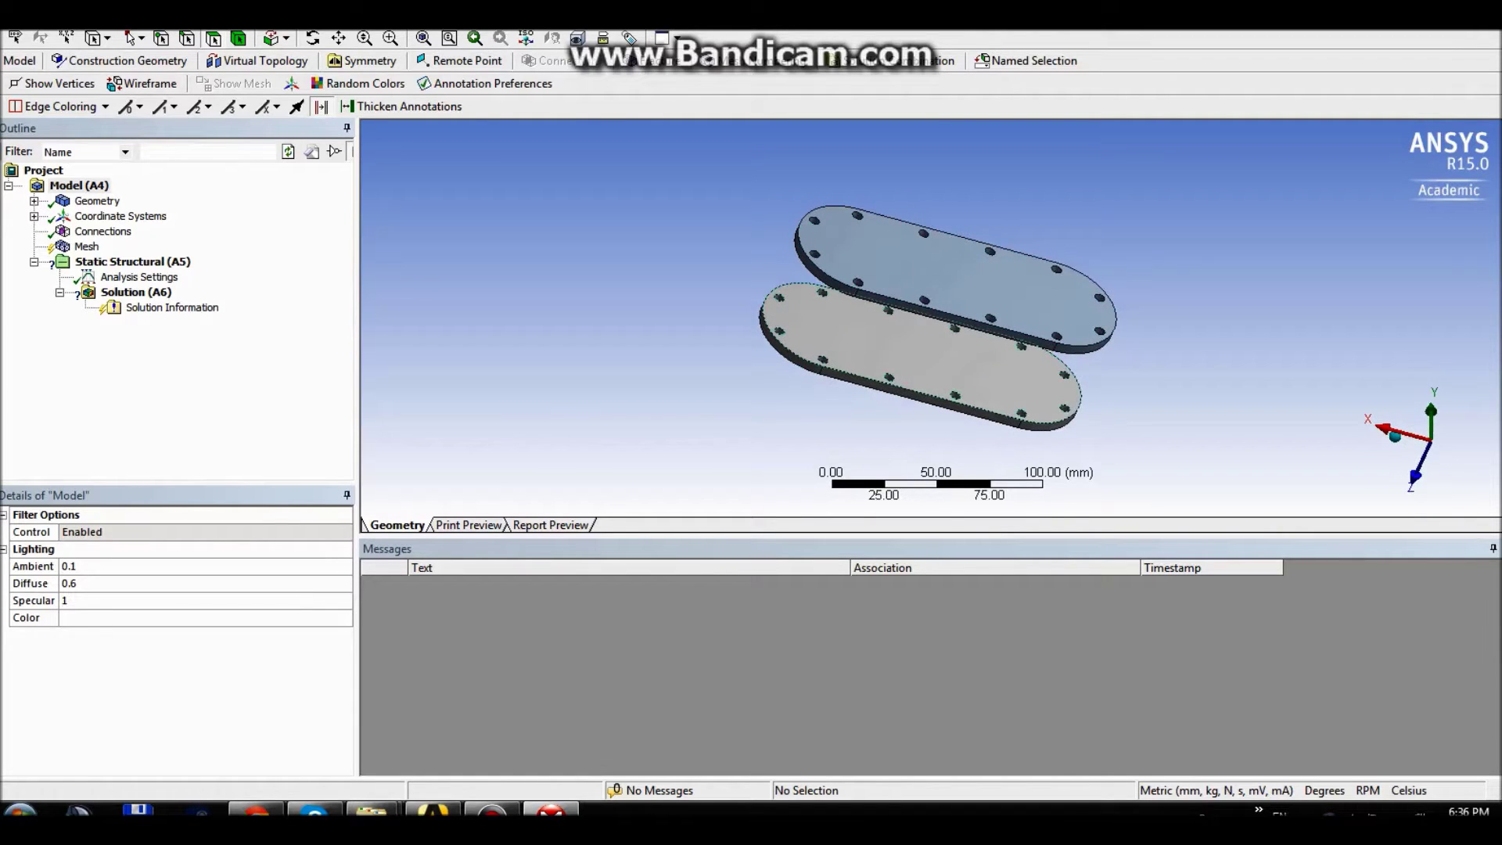
middle_click_drag(939, 313, 938, 252)
scroll(987, 309, "up", 2)
scroll(939, 252, "up", 1)
scroll(932, 317, "up", 2)
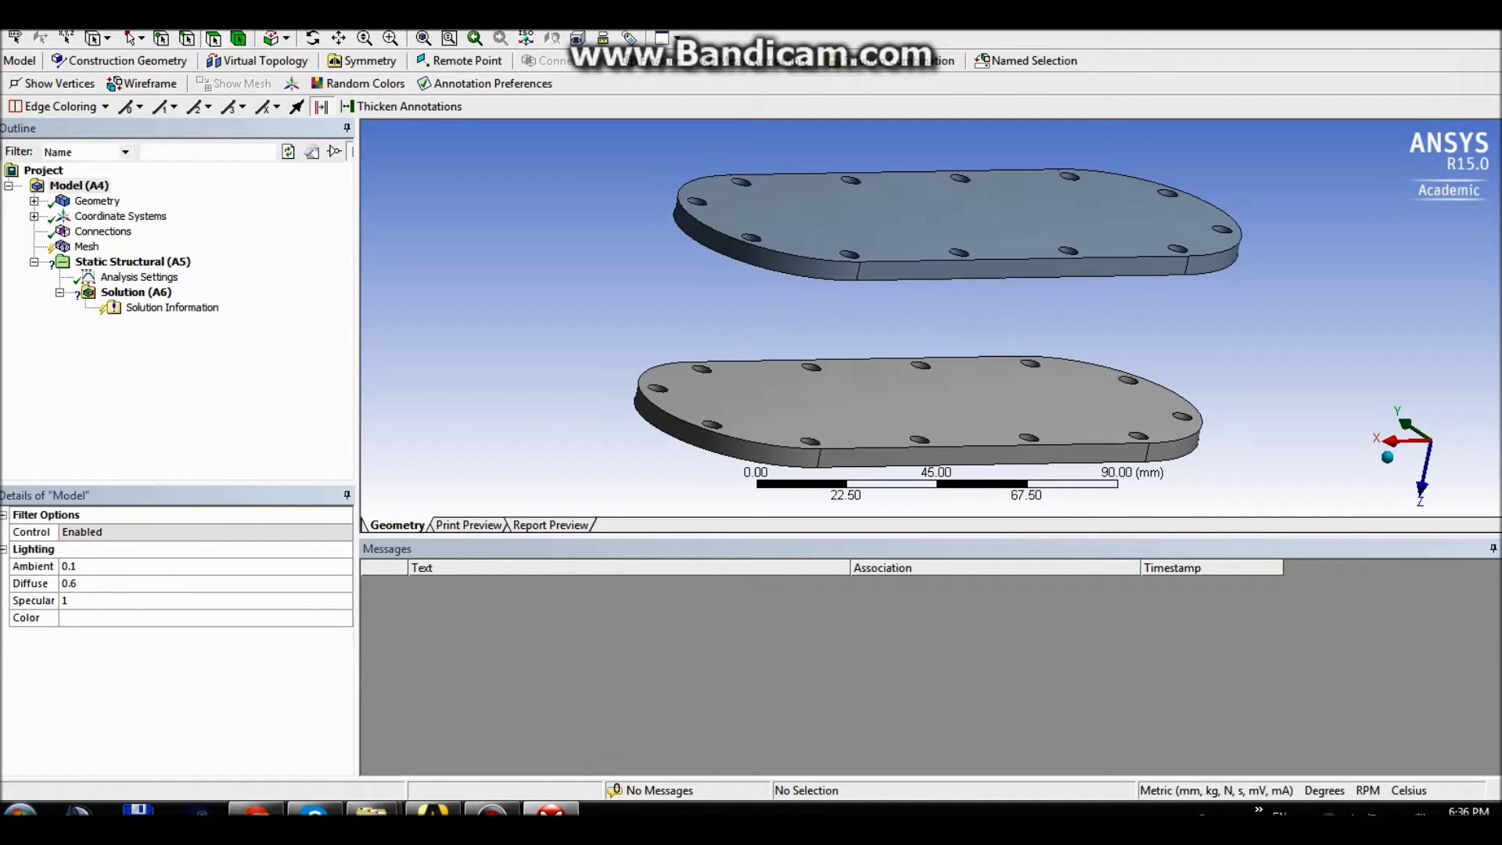
middle_click_drag(932, 317, 1031, 254)
scroll(1030, 316, "up", 4)
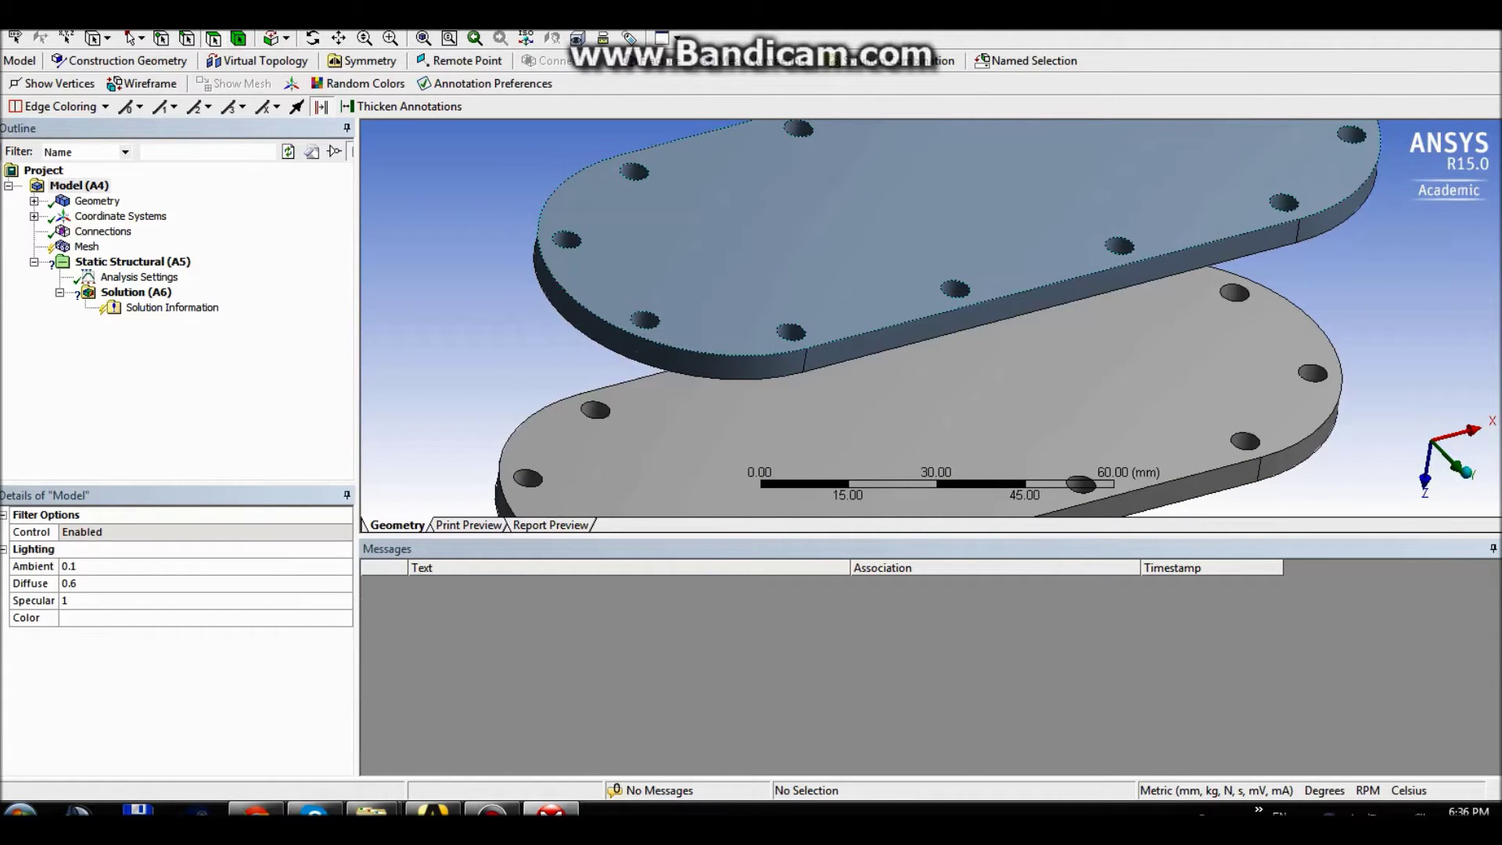
left_click(644, 318)
scroll(936, 319, "down", 3)
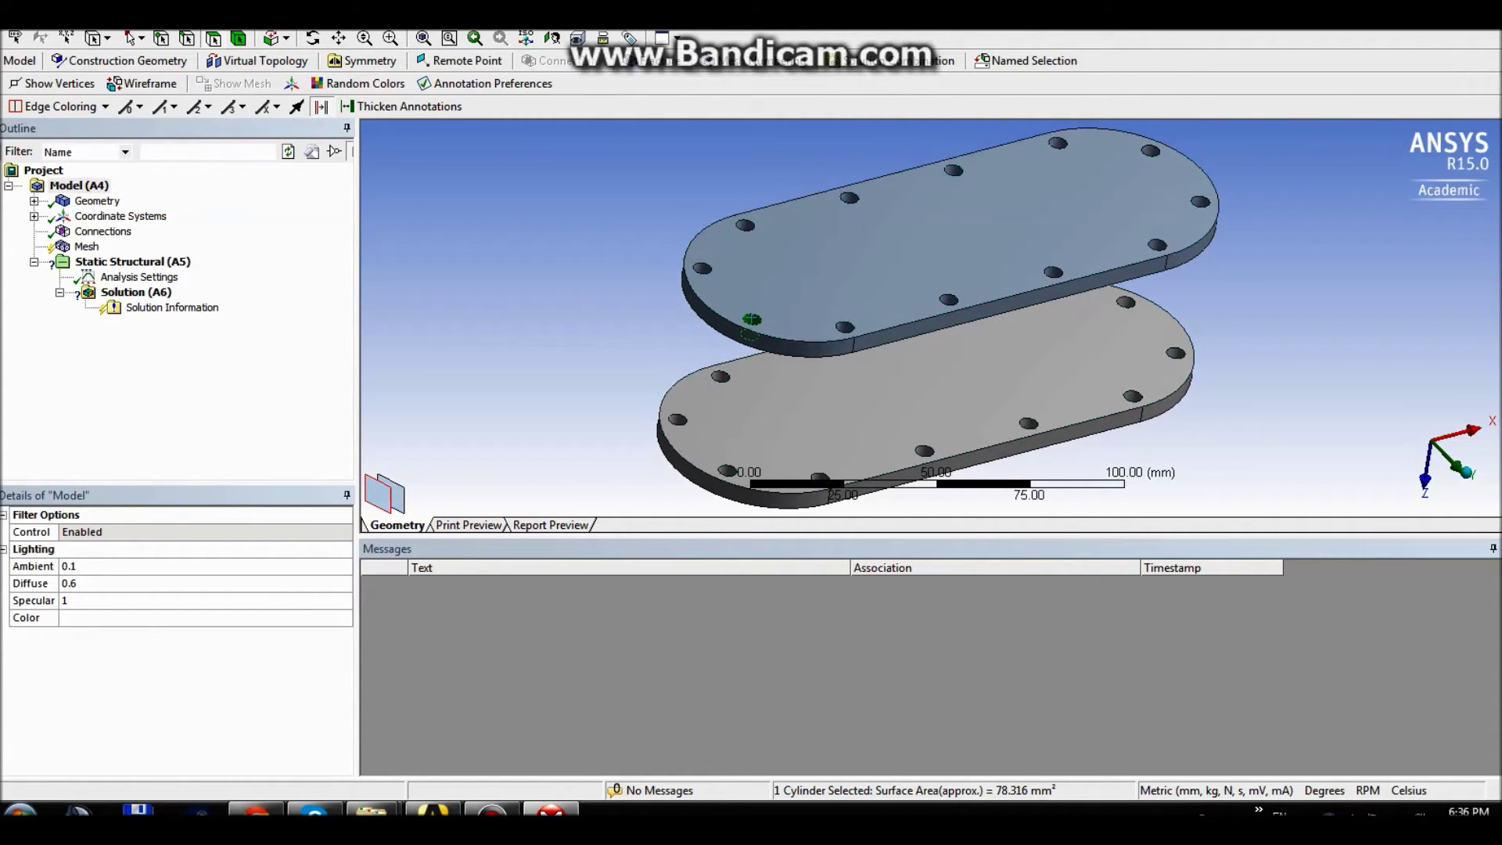
scroll(937, 319, "up", 2)
scroll(938, 319, "up", 2)
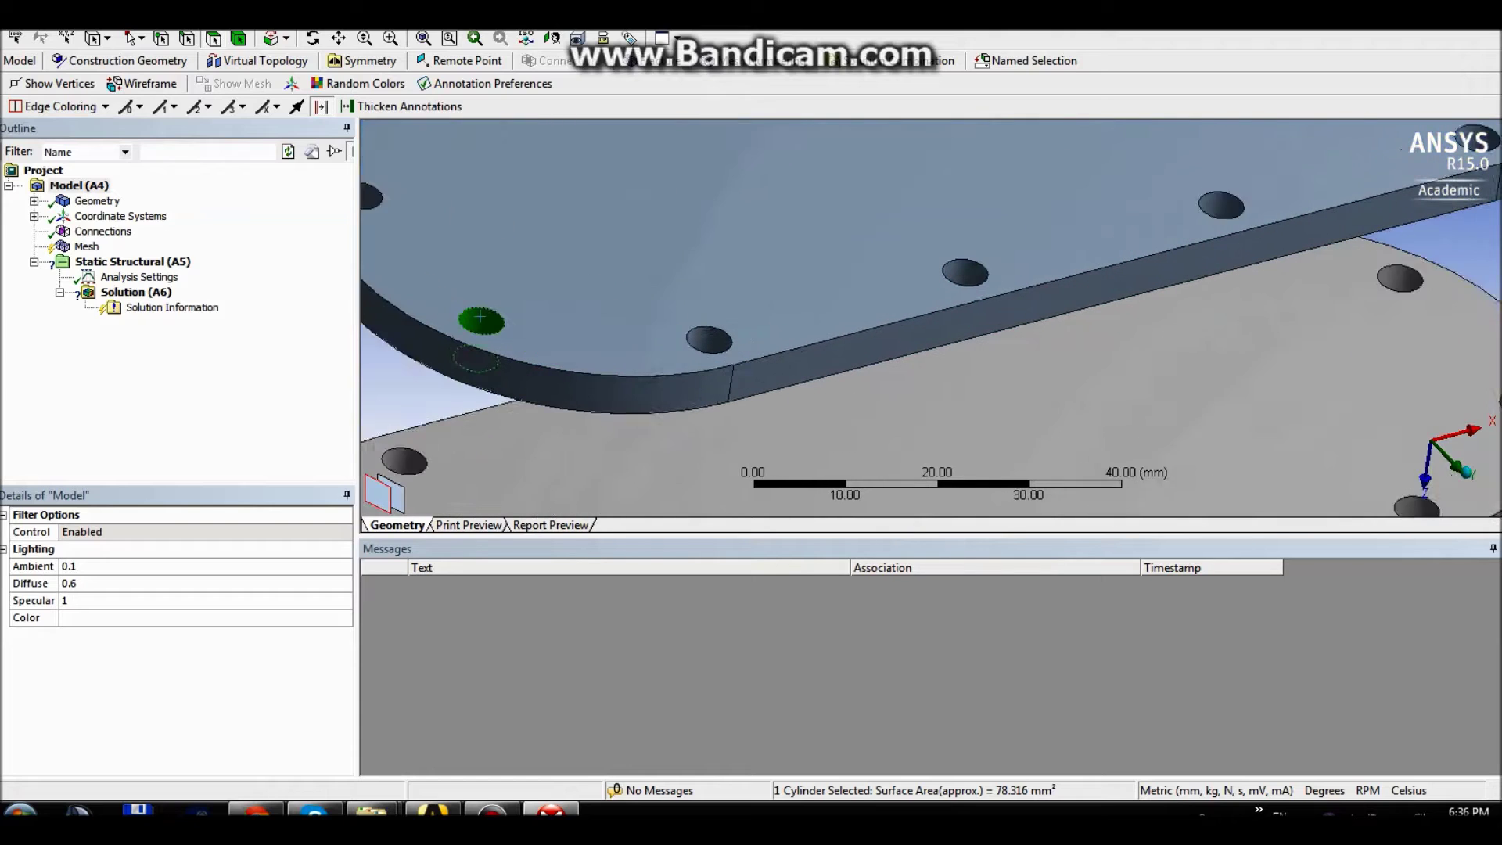
middle_click_drag(473, 317, 851, 285, "ctrl")
scroll(851, 285, "up", 2)
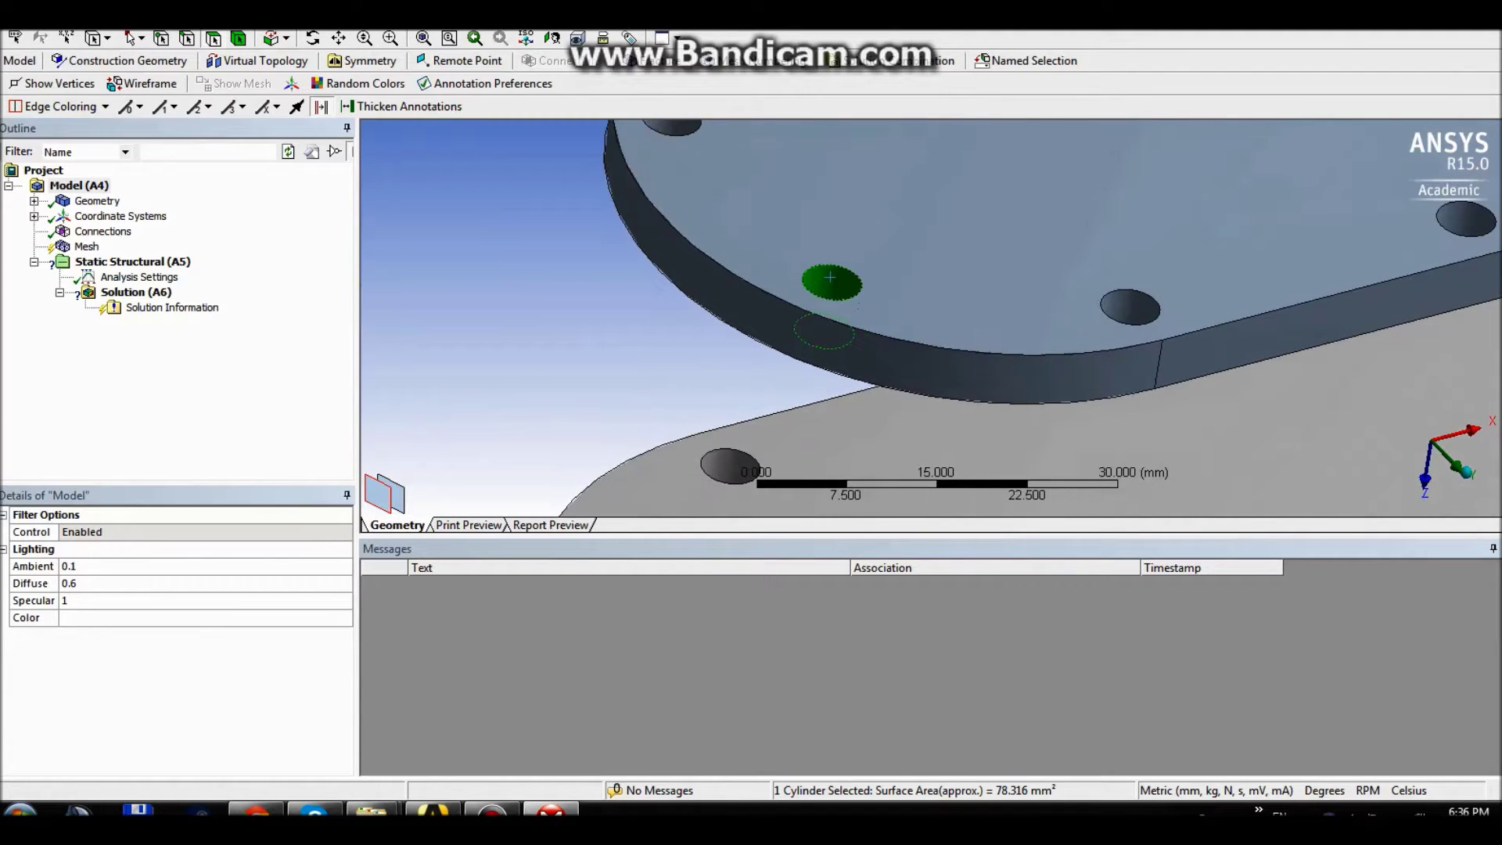
right_click(830, 277)
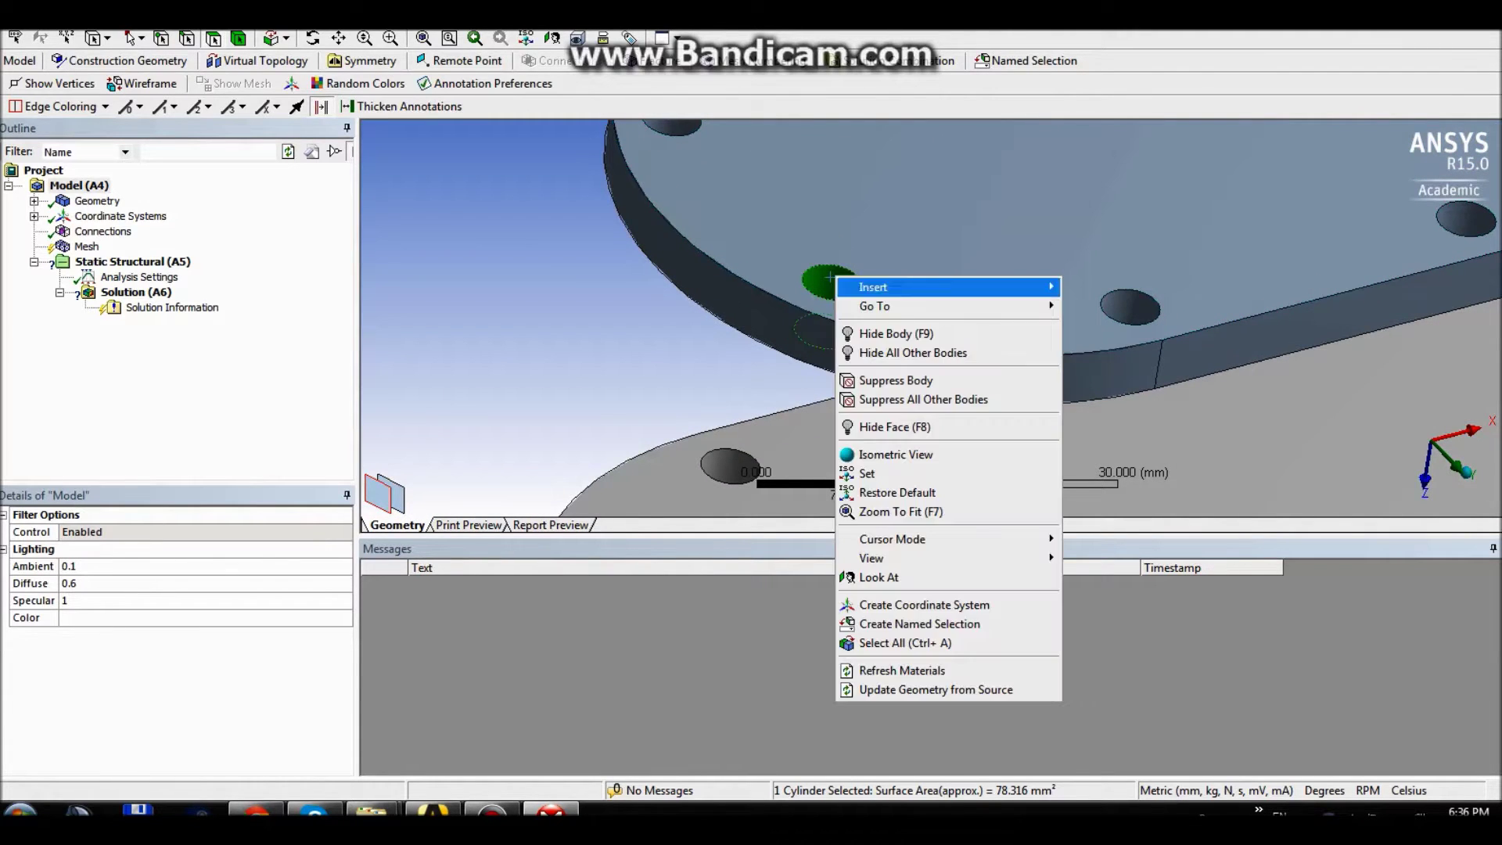
left_click(938, 620)
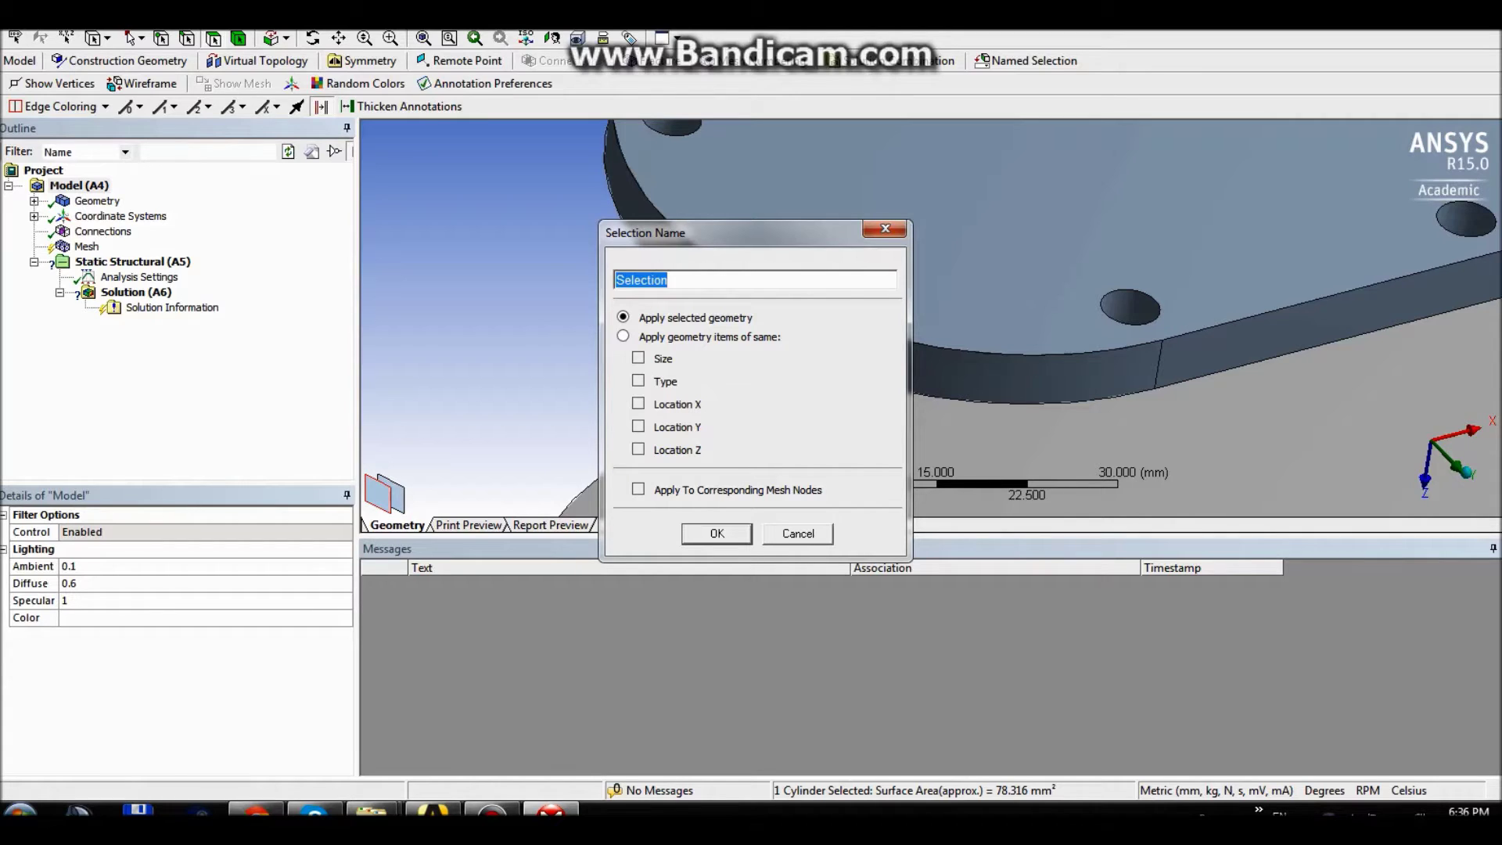
left_click(798, 534)
left_click(865, 500)
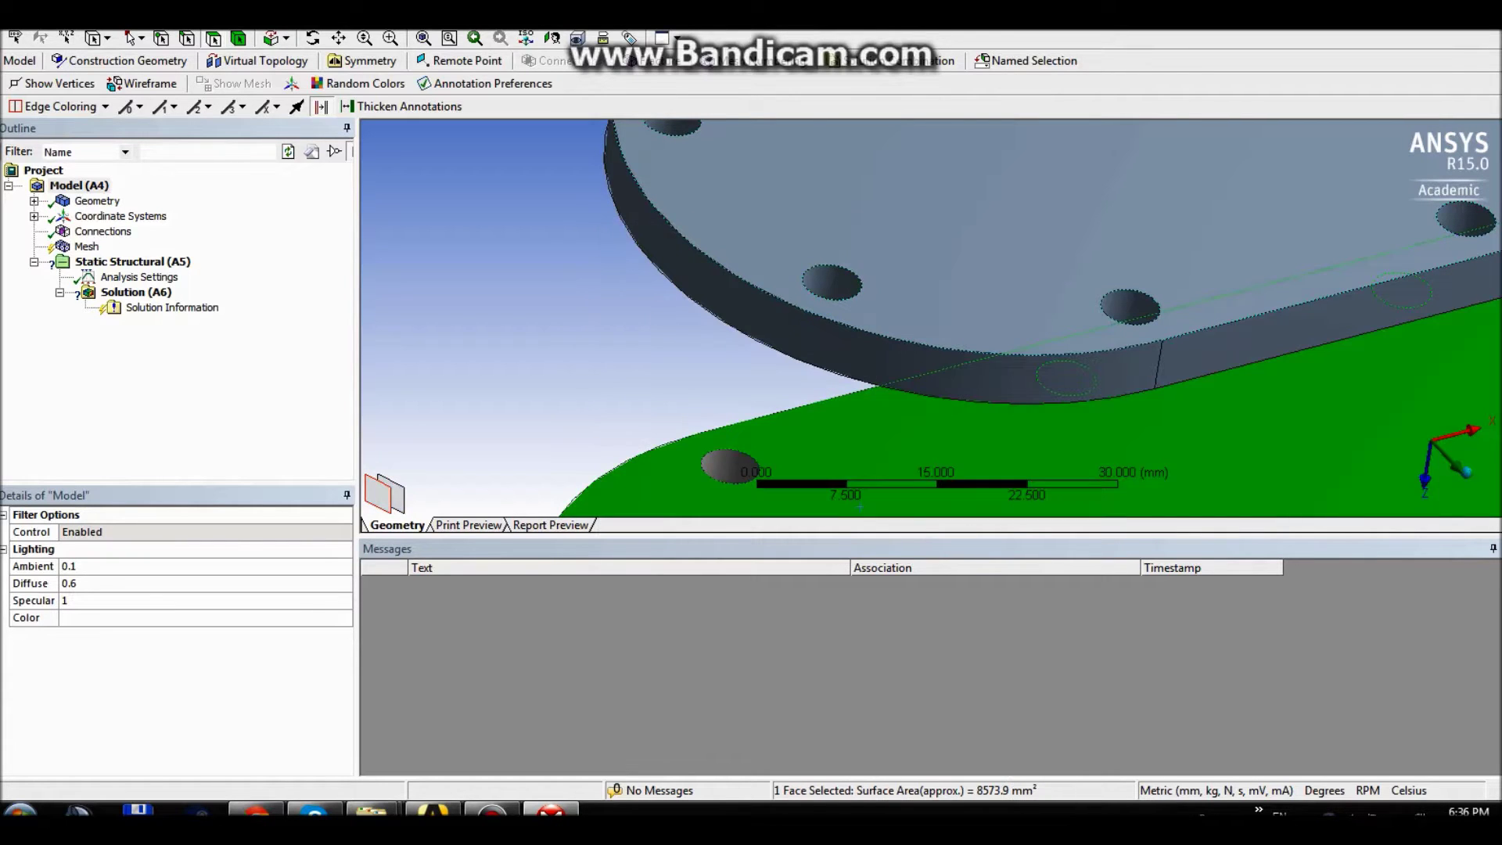
left_click(626, 344)
- Start a named selection called TopHole from the cylindrical face of an end bolt hole in the grey plate
scroll(897, 414, "down", 3)
scroll(897, 415, "down", 2)
middle_click_drag(897, 415, 1012, 290)
scroll(999, 273, "up", 2)
scroll(1011, 290, "up", 1)
left_click(817, 273)
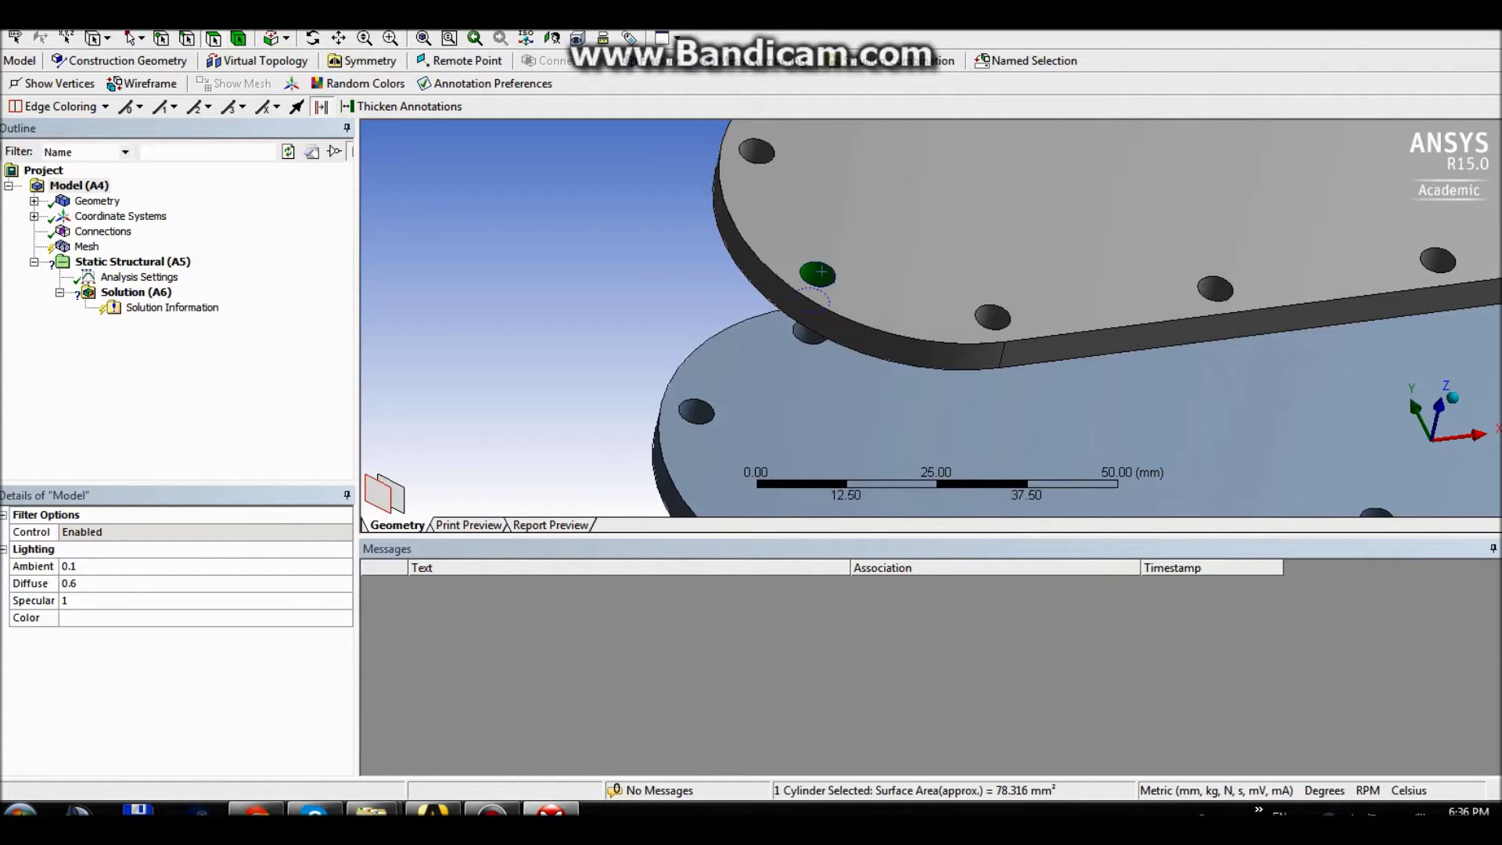
right_click(817, 273)
left_click(819, 273)
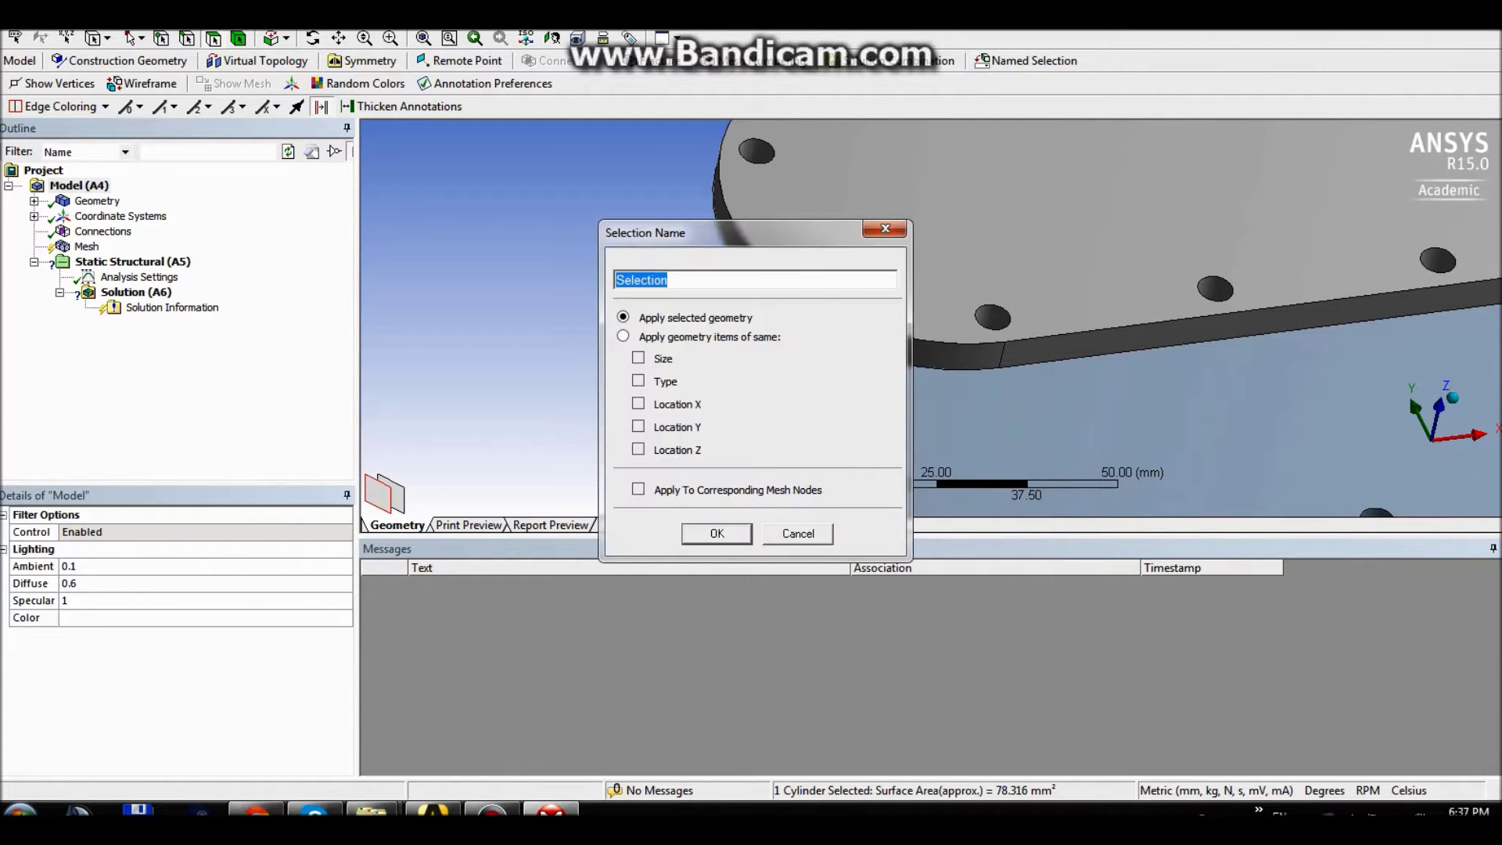
type("TopHOle")
key("BackSpace")
key("BackSpace")
key("BackSpace")
type("ole")
- Apply the TopHole selection to geometry items of the same size and view the selected hole faces on both plates
left_click_drag(704, 232, 445, 208)
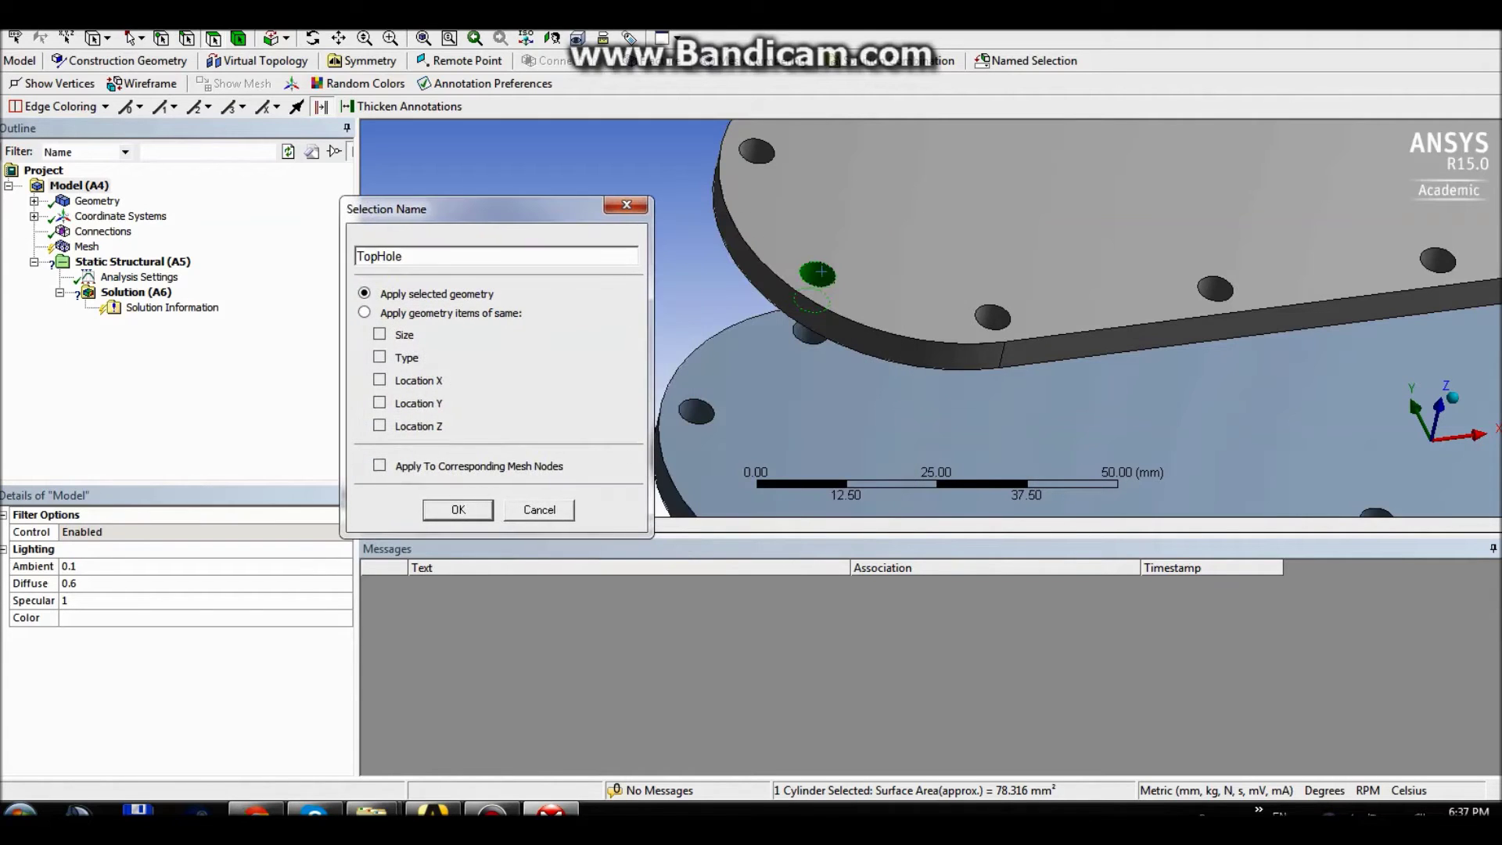
left_click(364, 312)
left_click_drag(445, 208, 468, 182)
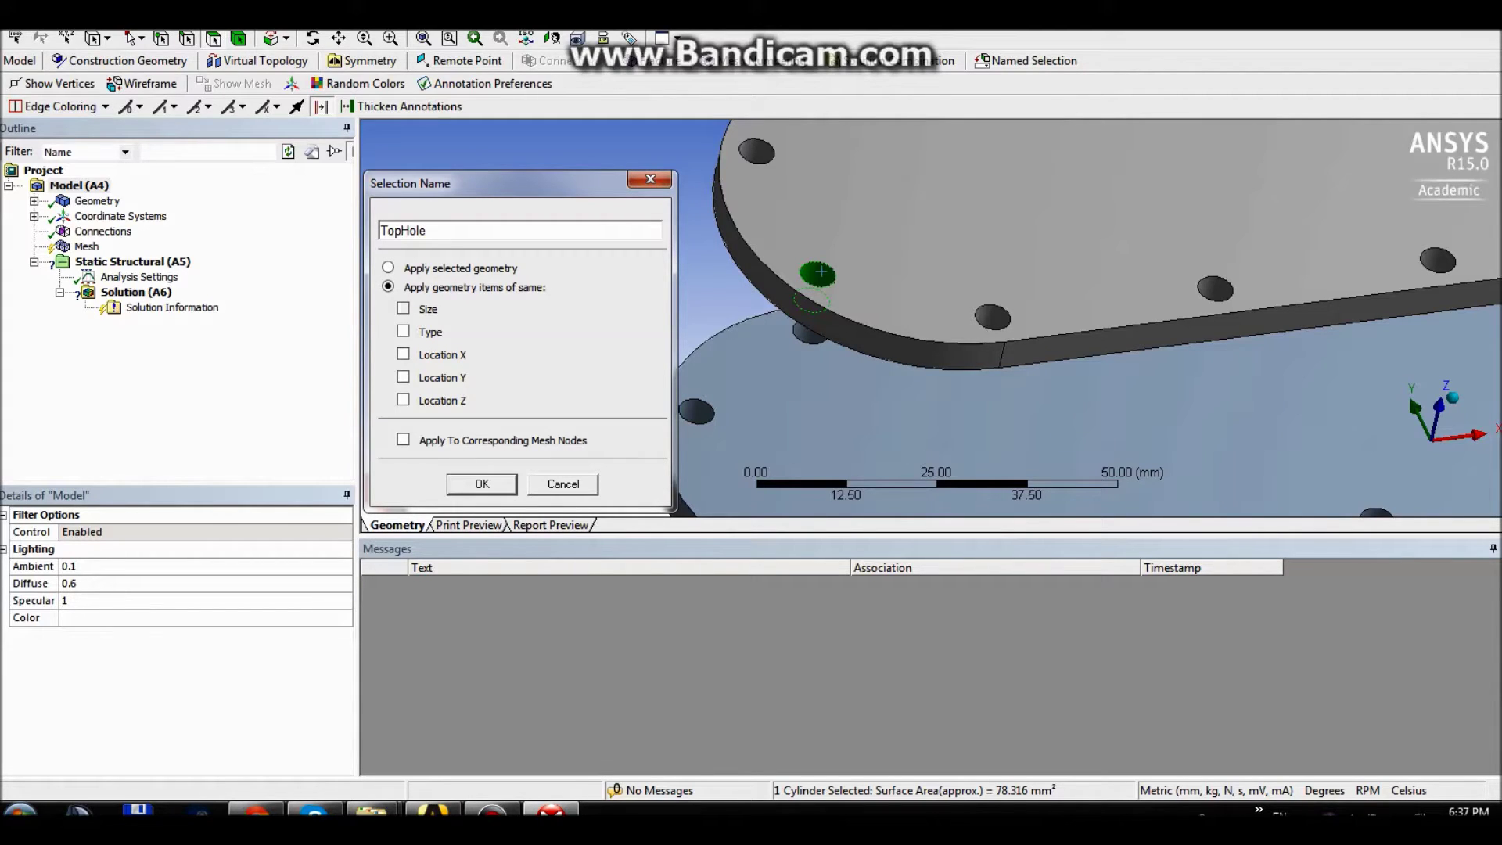
key("Return")
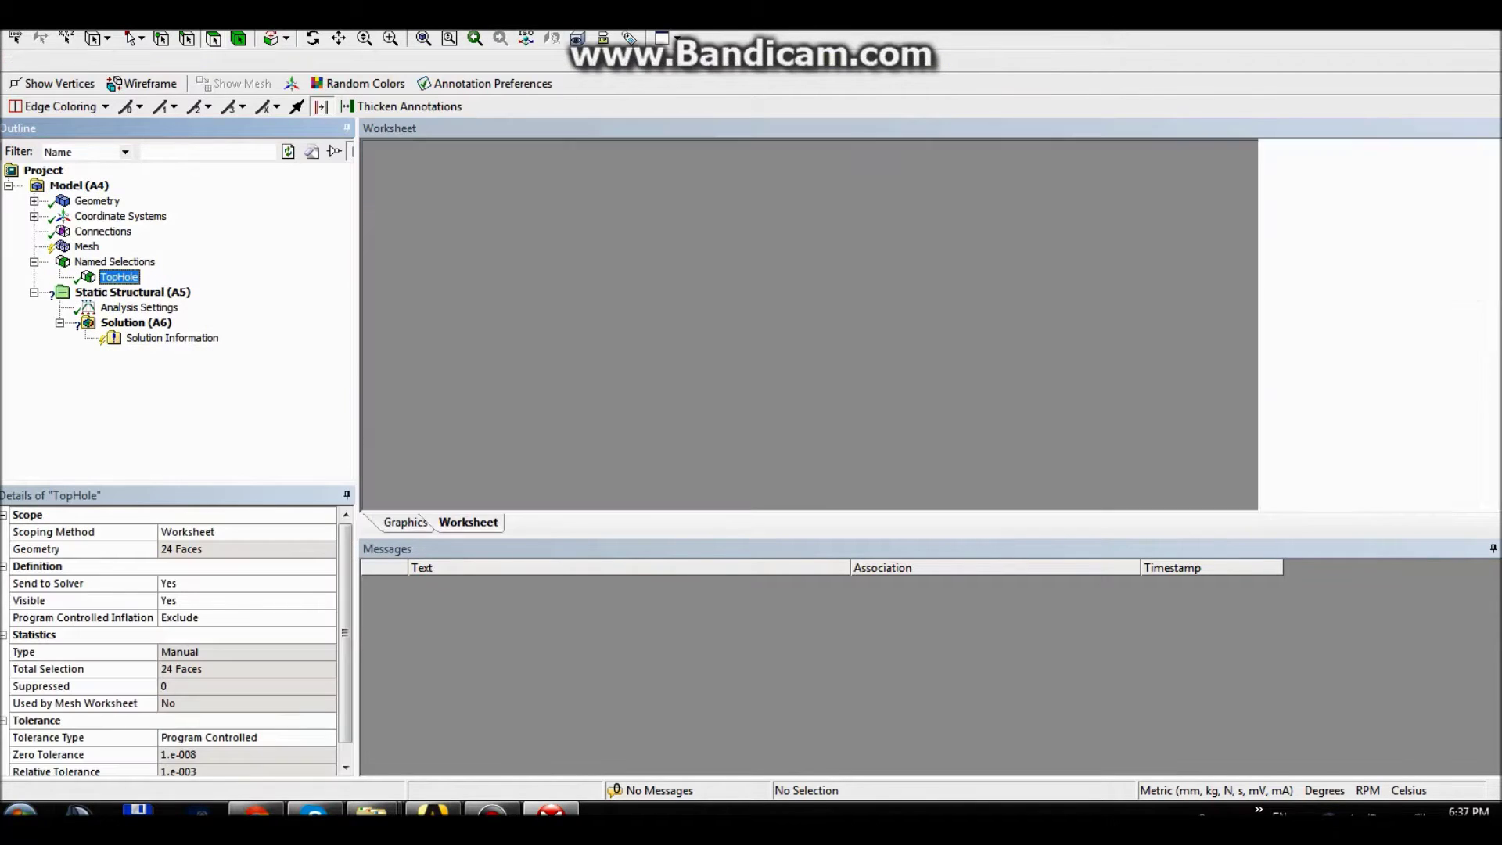
left_click(405, 522)
scroll(931, 308, "down", 5)
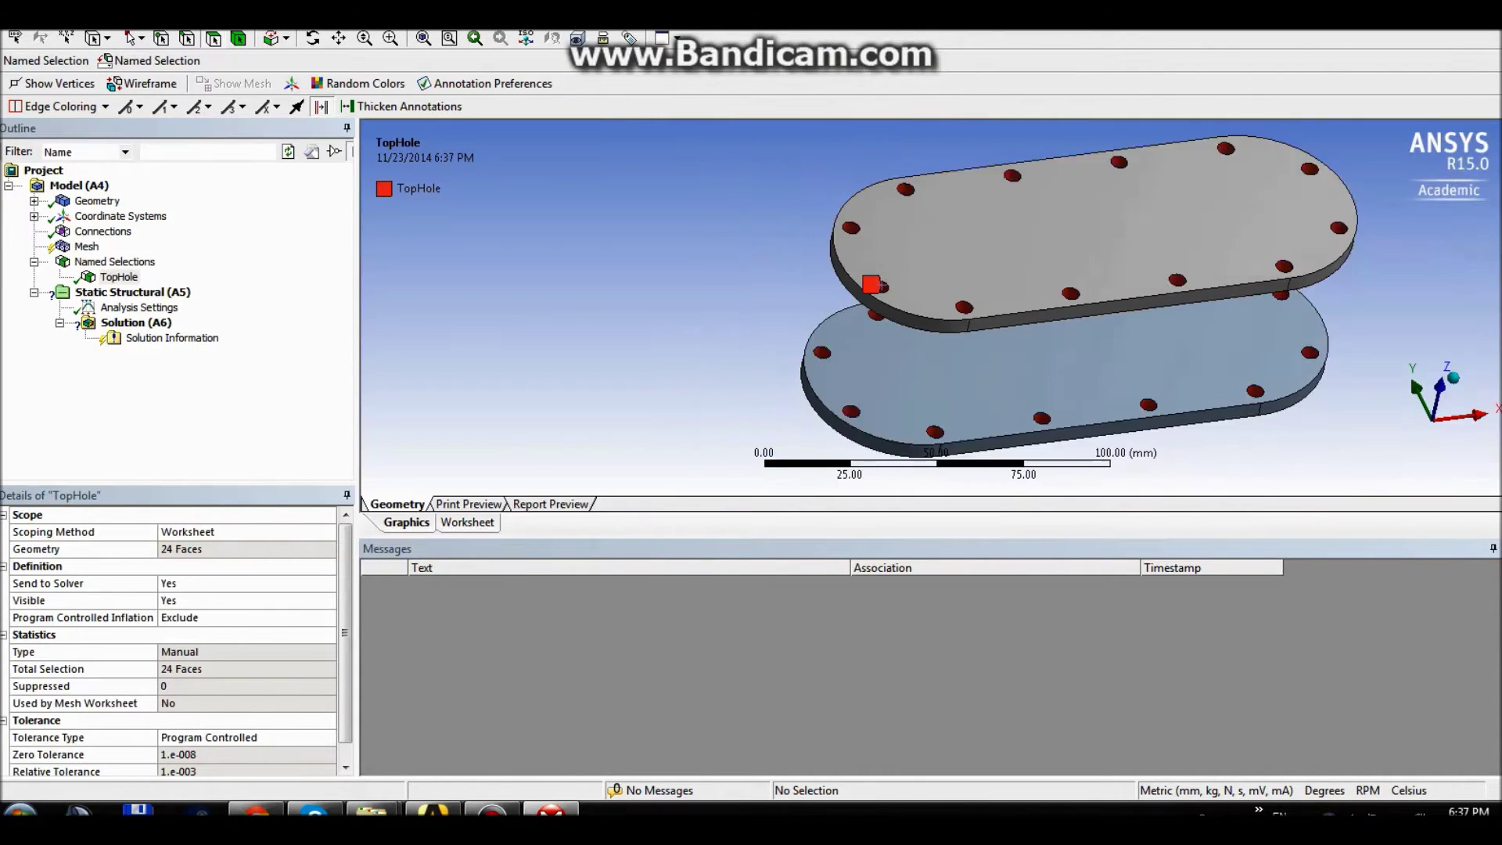
scroll(930, 308, "down", 1)
middle_click_drag(1048, 360, 896, 337)
scroll(930, 308, "up", 3)
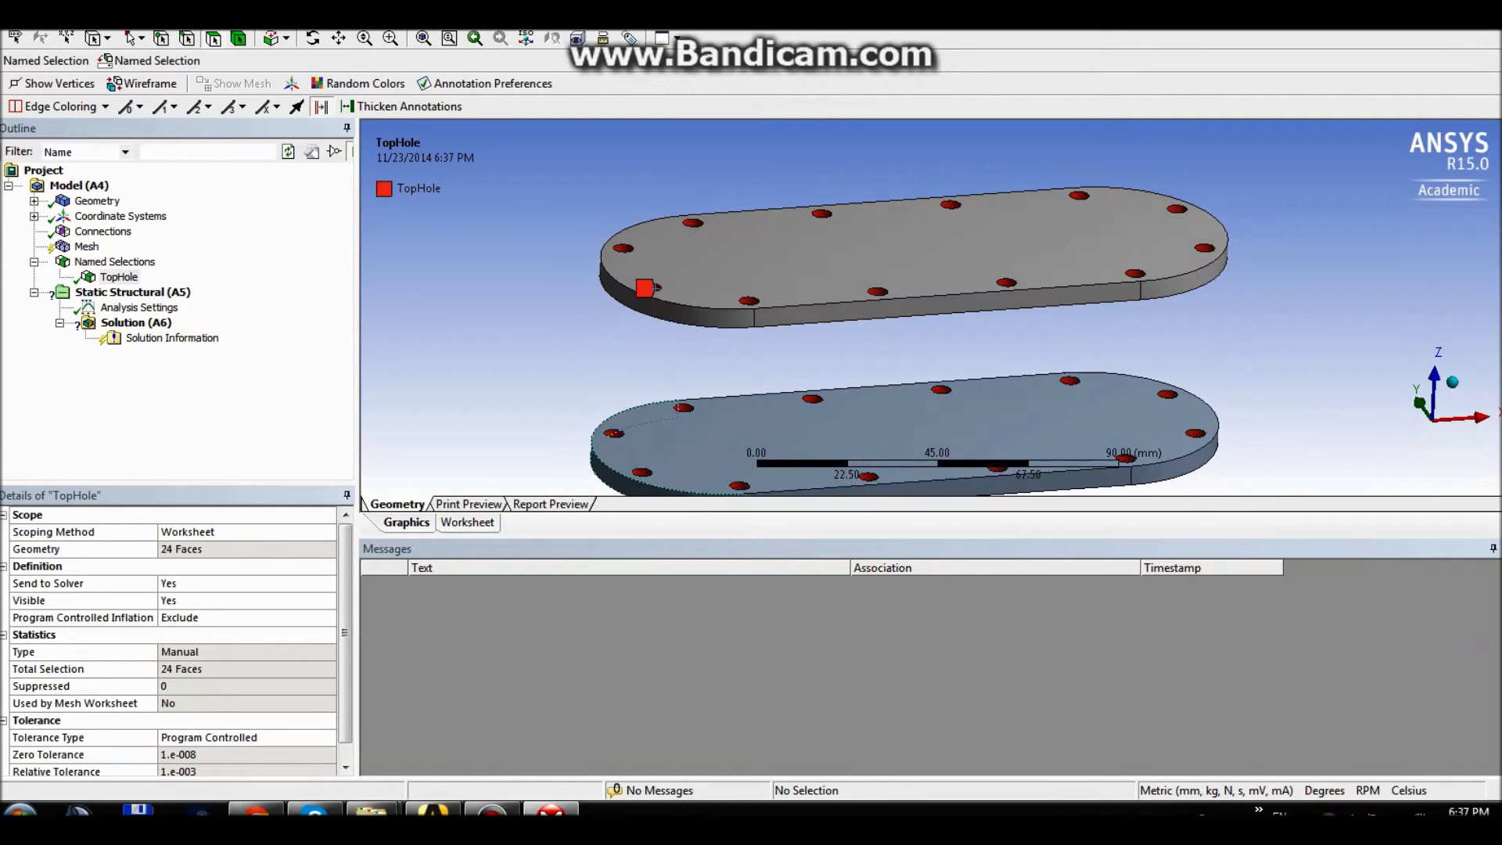
- Add a second row to the TopHole worksheet with the action Remove
left_click(467, 522)
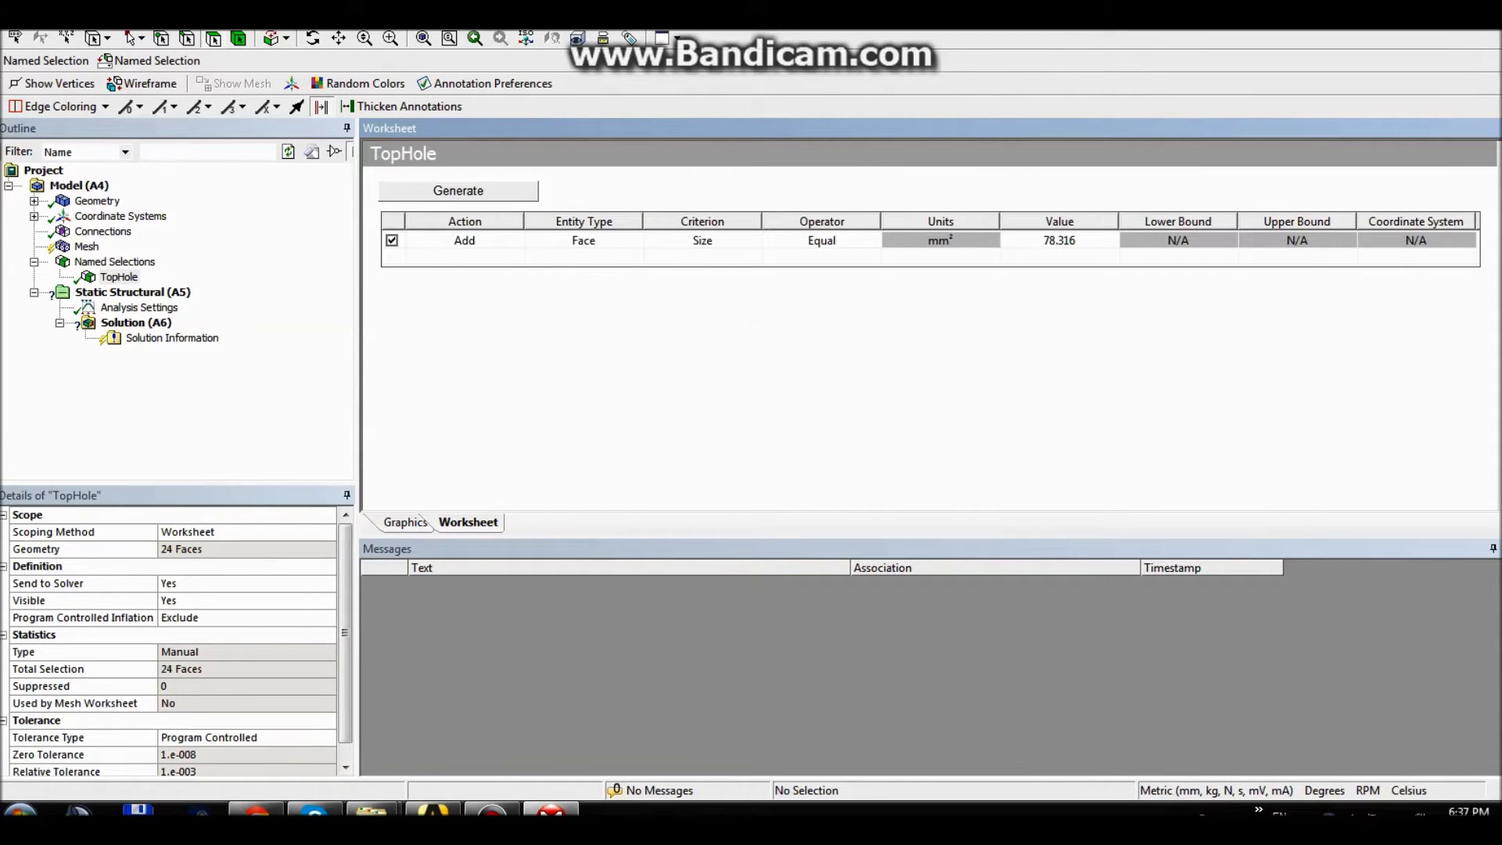
right_click(439, 264)
left_click(465, 274)
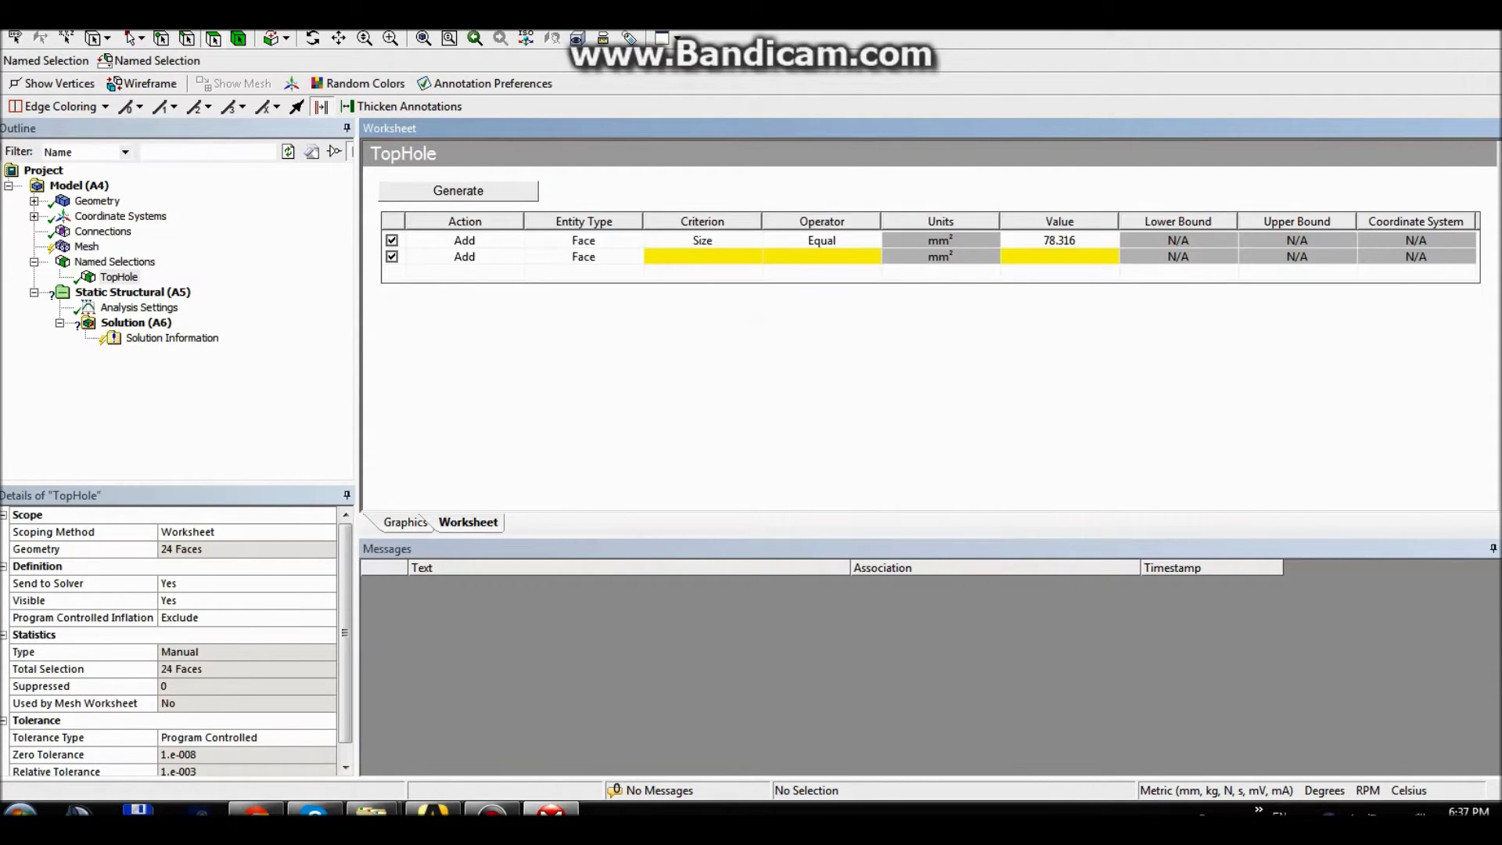
left_click(464, 257)
left_click(514, 259)
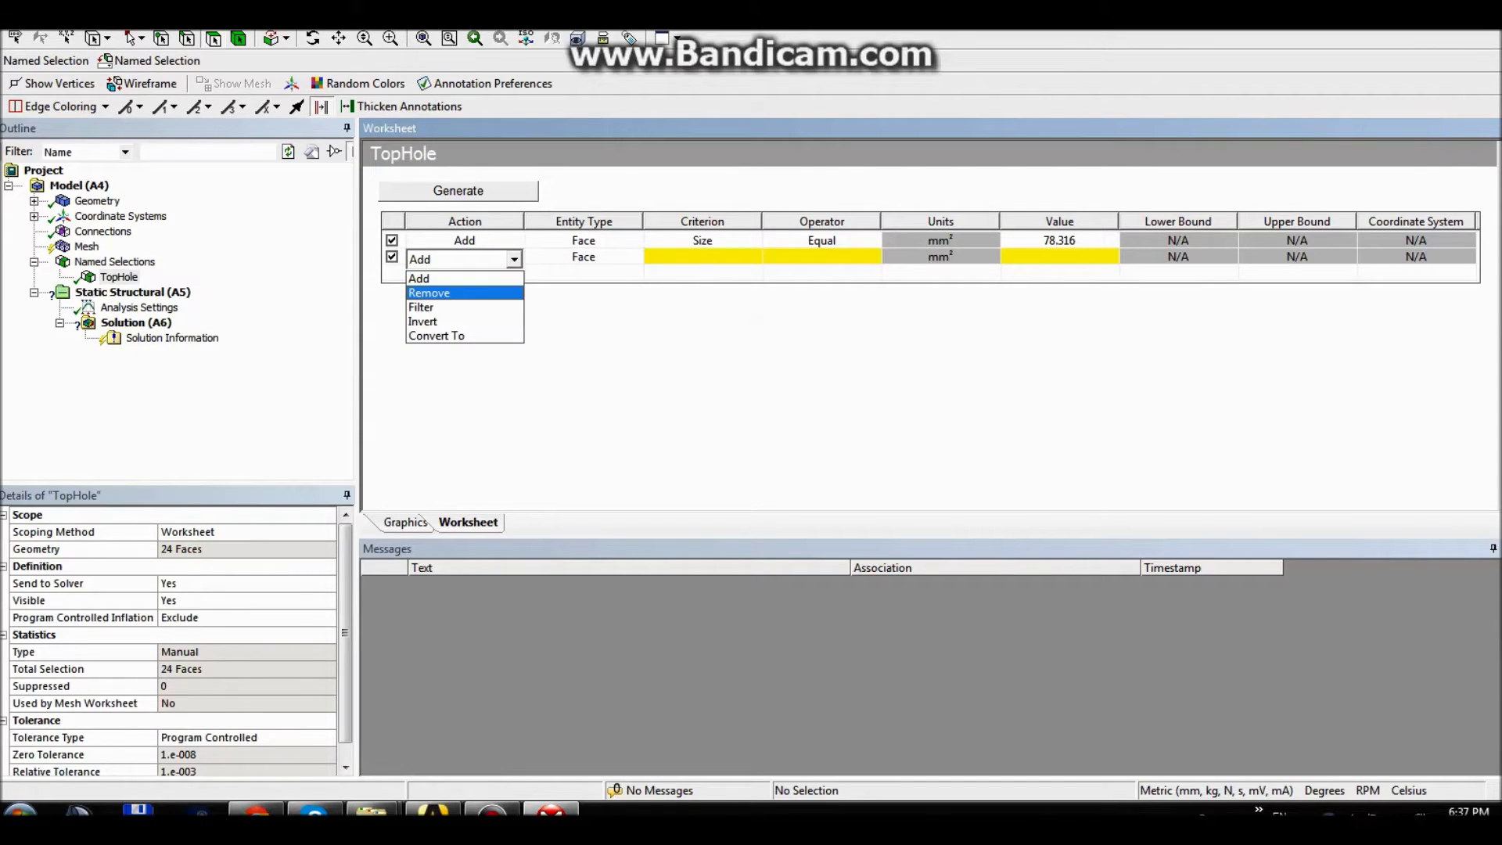
left_click(438, 292)
- Set the Remove row's criterion to Location Z
left_click(702, 257)
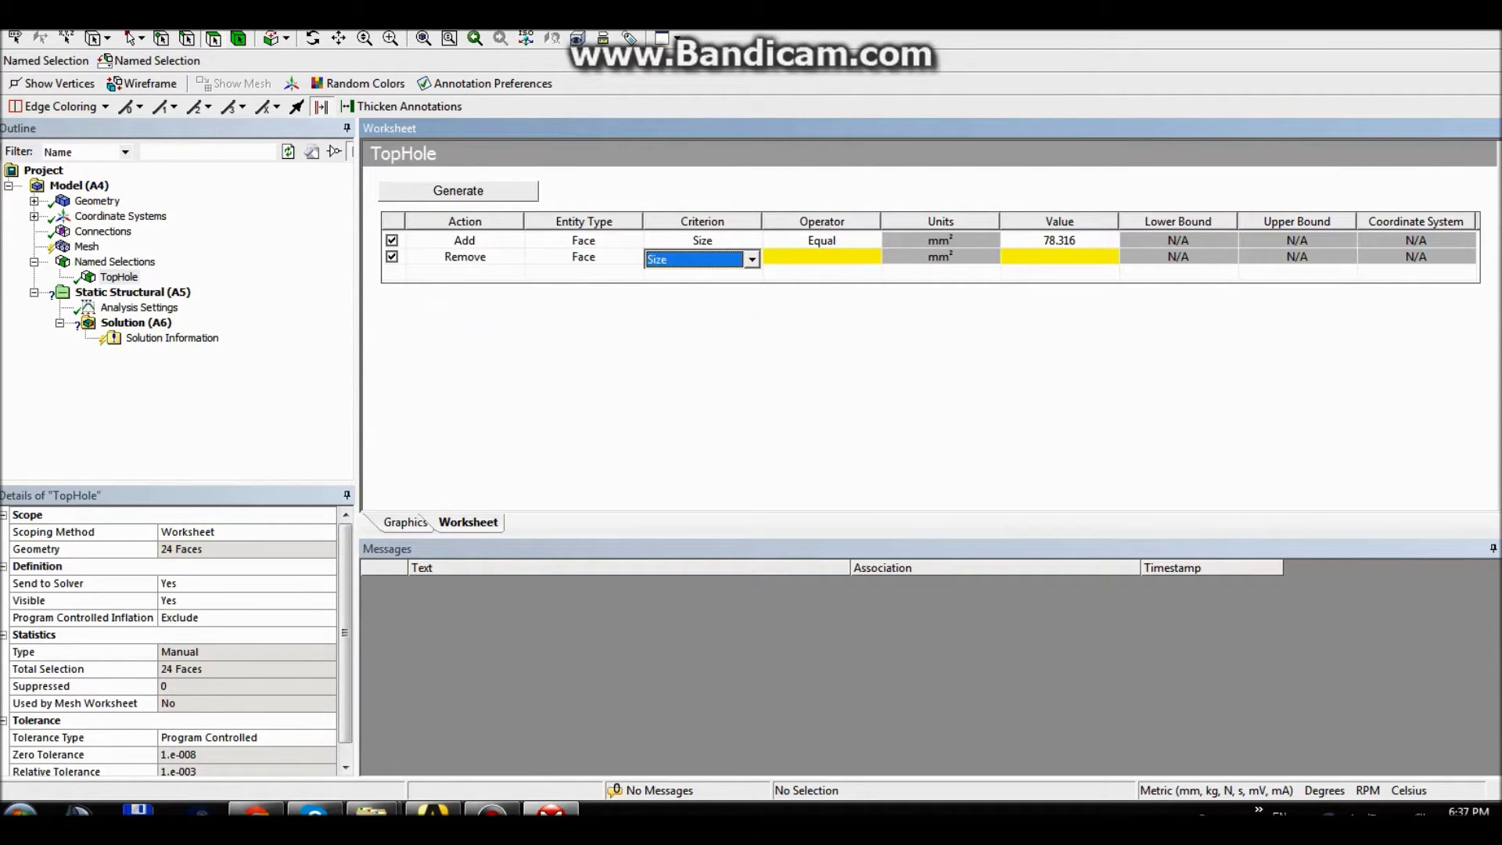
key("alt+Down")
key("Down")
key("Down")
key("Down")
key("Down")
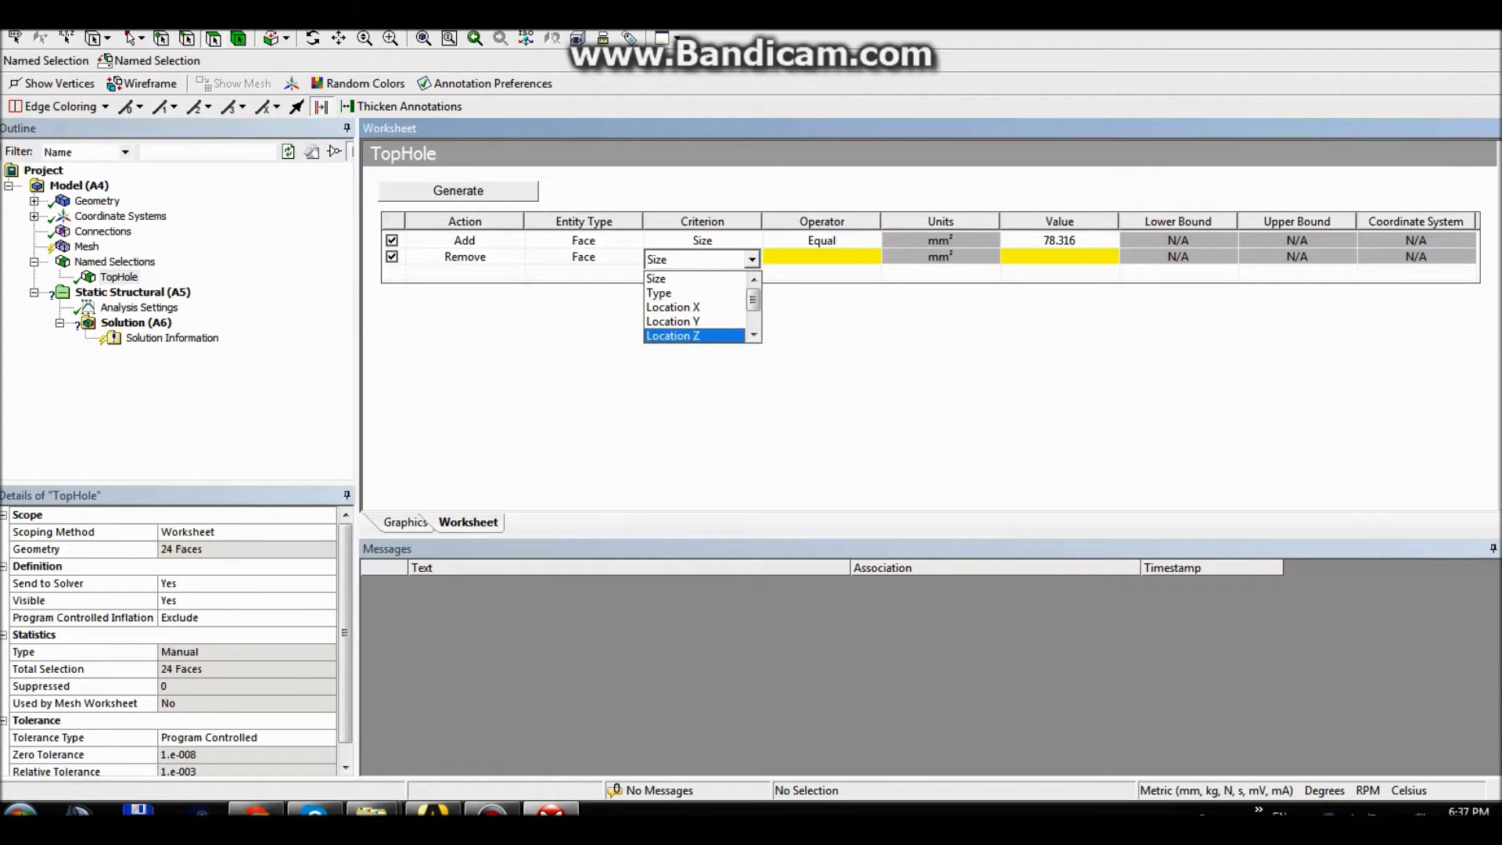
key("Return")
- Set the Remove row's operator to Less Than and its value to 0 mm
left_click(821, 257)
left_click(871, 259)
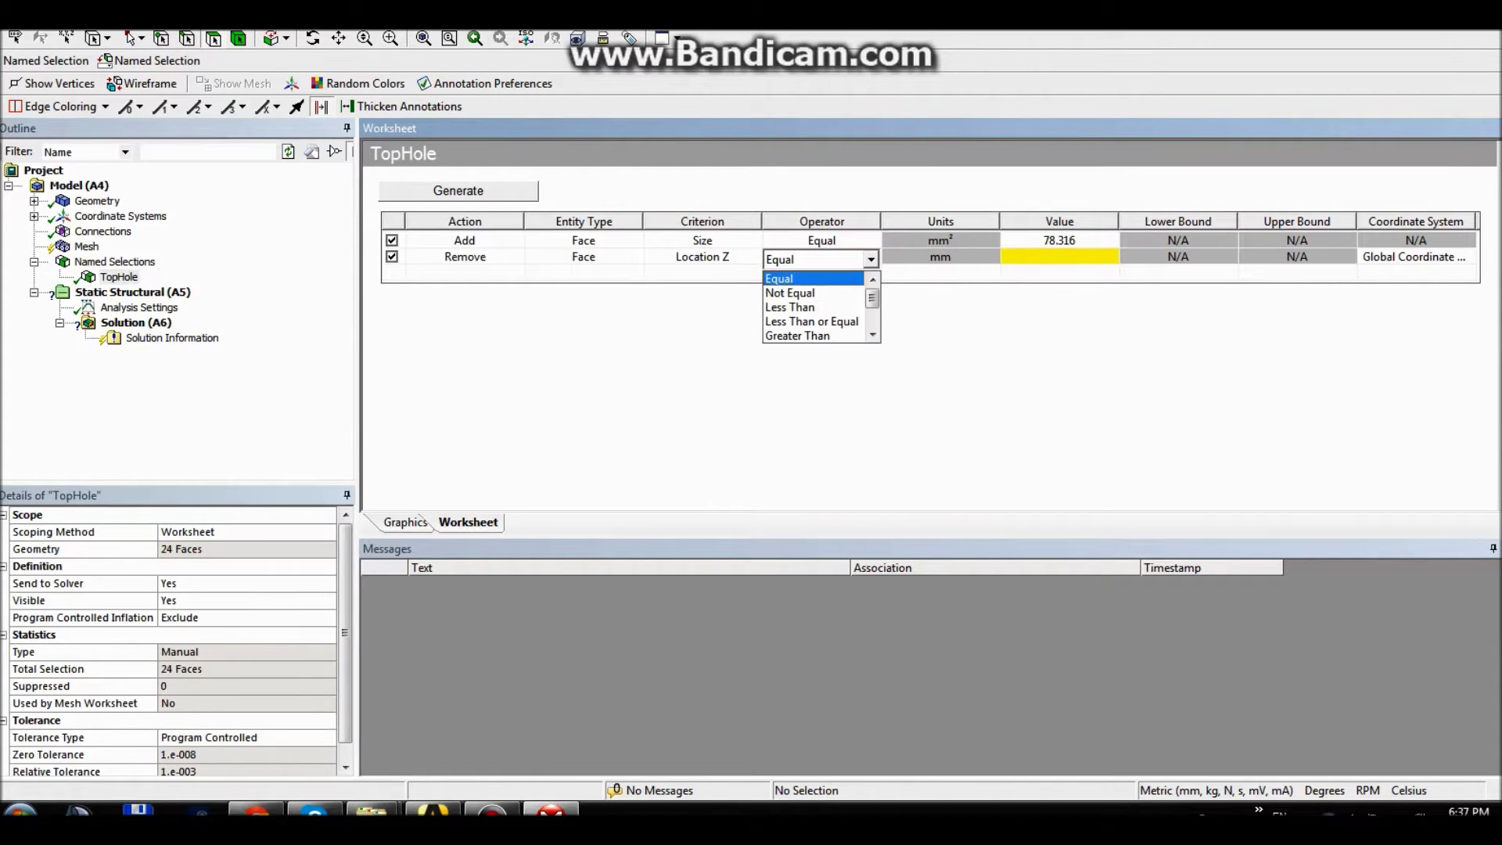
key("Down")
key("Down")
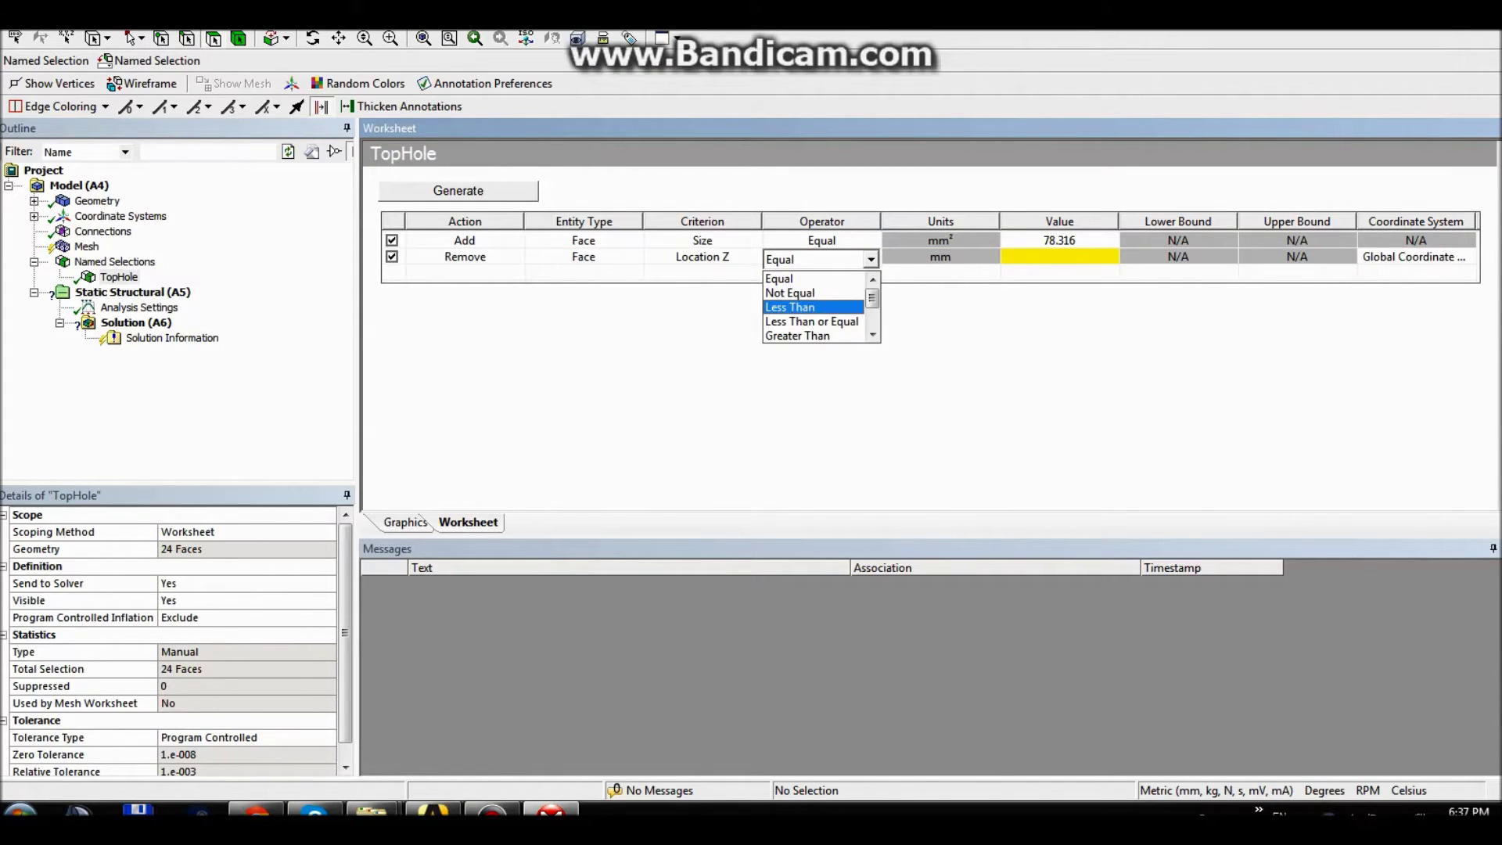
left_click(813, 308)
left_click(1059, 257)
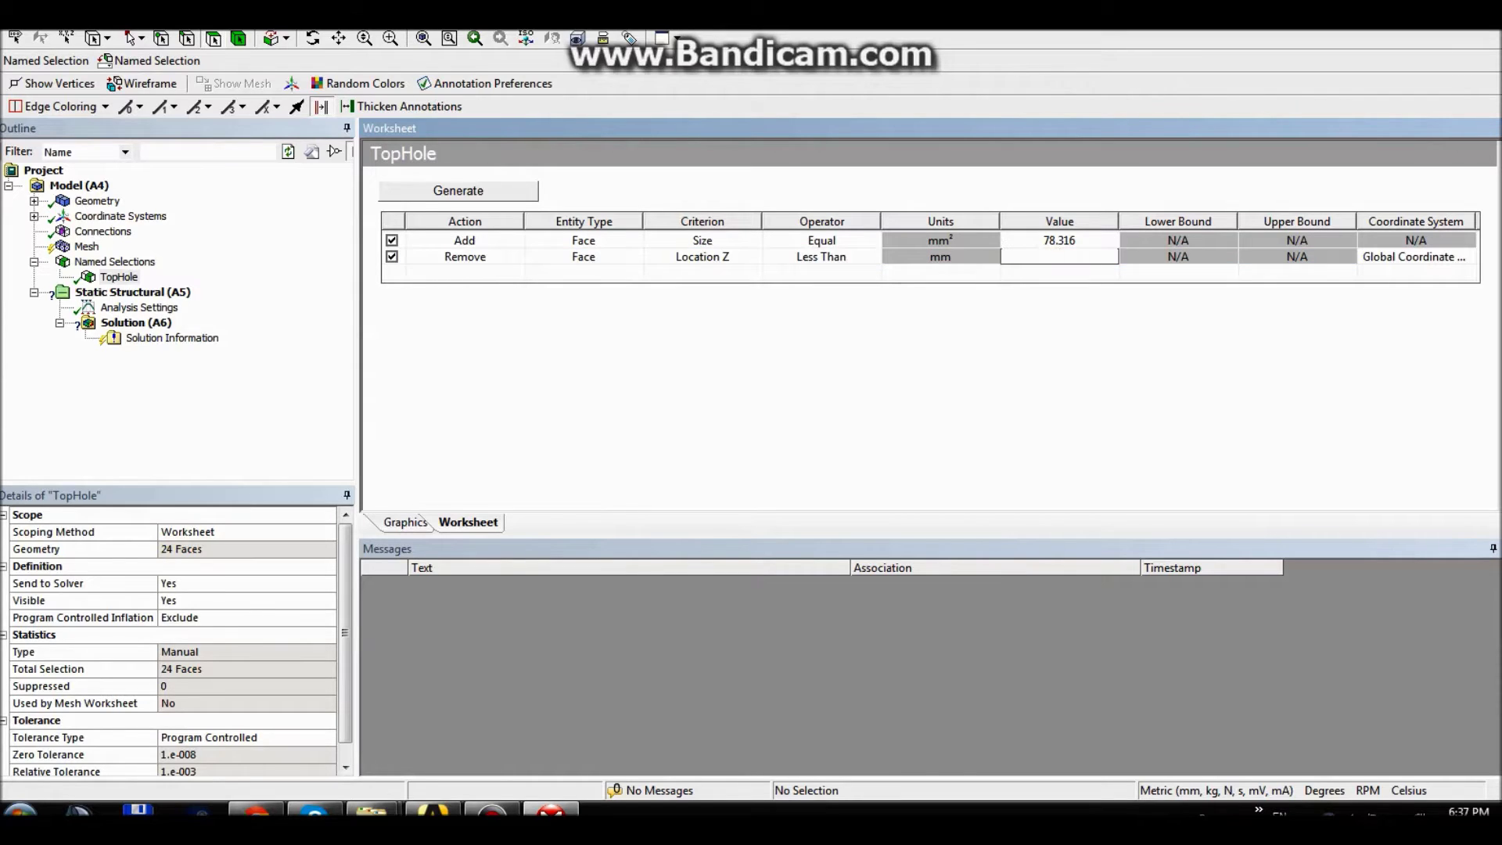
type("0")
key("Return")
- Generate the TopHole selection and check the plates' position relative to the coordinate system
left_click(458, 191)
left_click(405, 522)
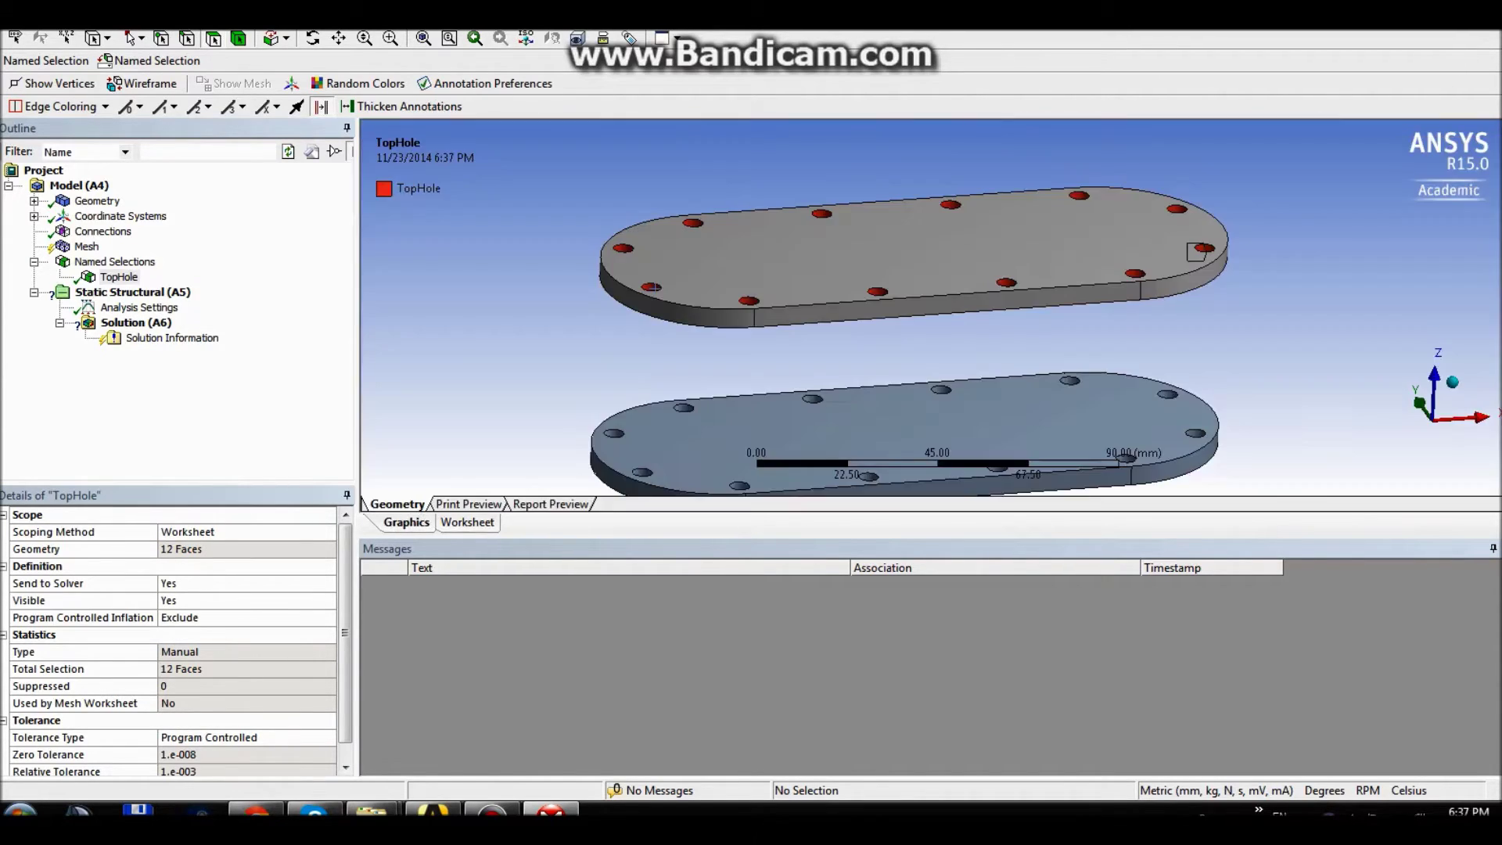
middle_click_drag(899, 352, 954, 337)
left_click(121, 217)
middle_click_drag(774, 345, 669, 343)
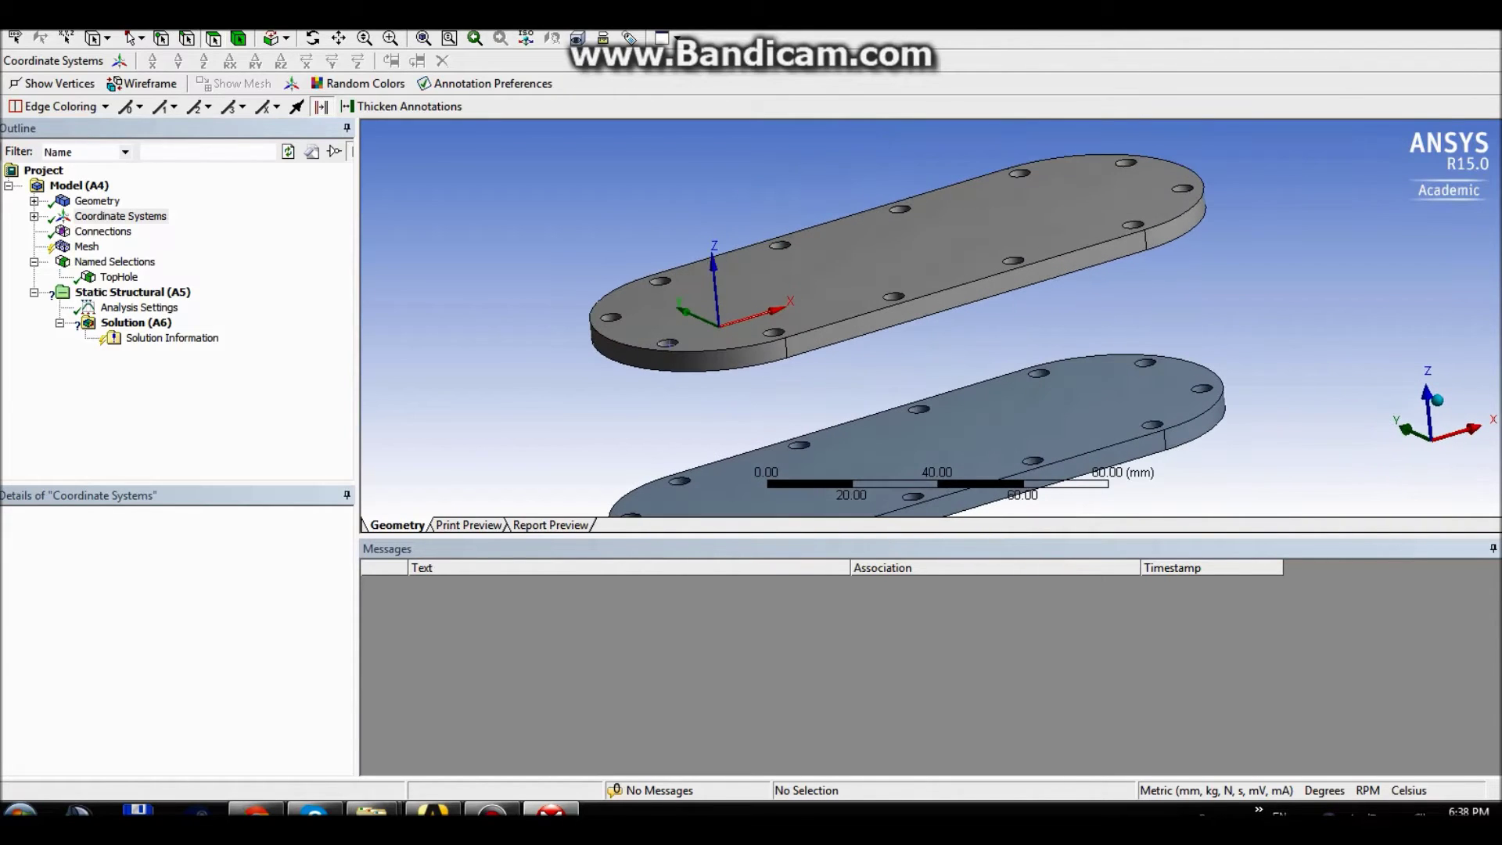
- Start a new named selection from the cylindrical face of an end bolt hole in the blue lower plate
left_click(119, 276)
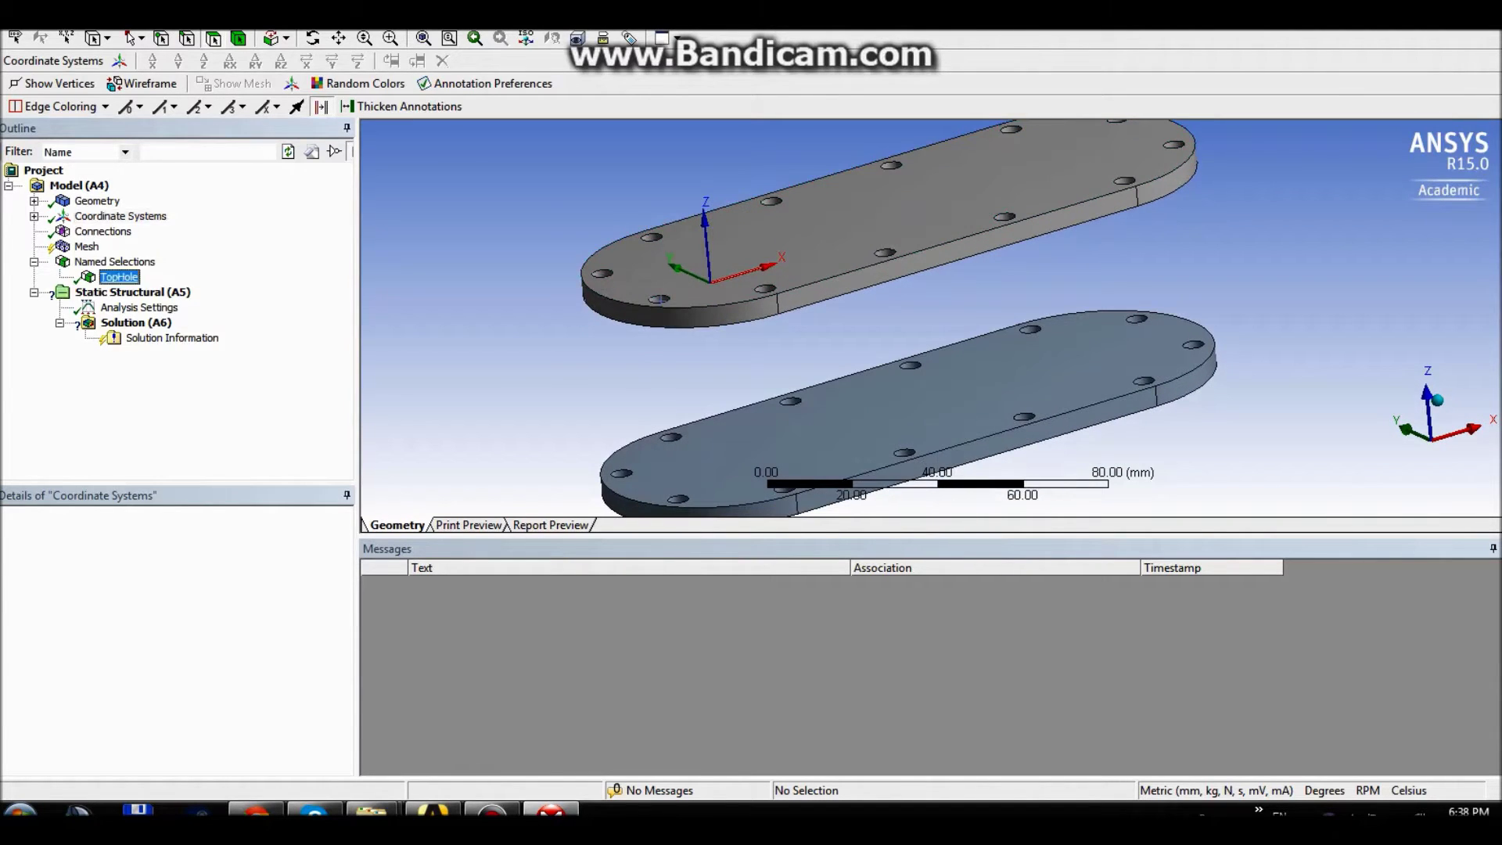
left_click(405, 523)
middle_click_drag(626, 329, 715, 223)
scroll(716, 222, "up", 4)
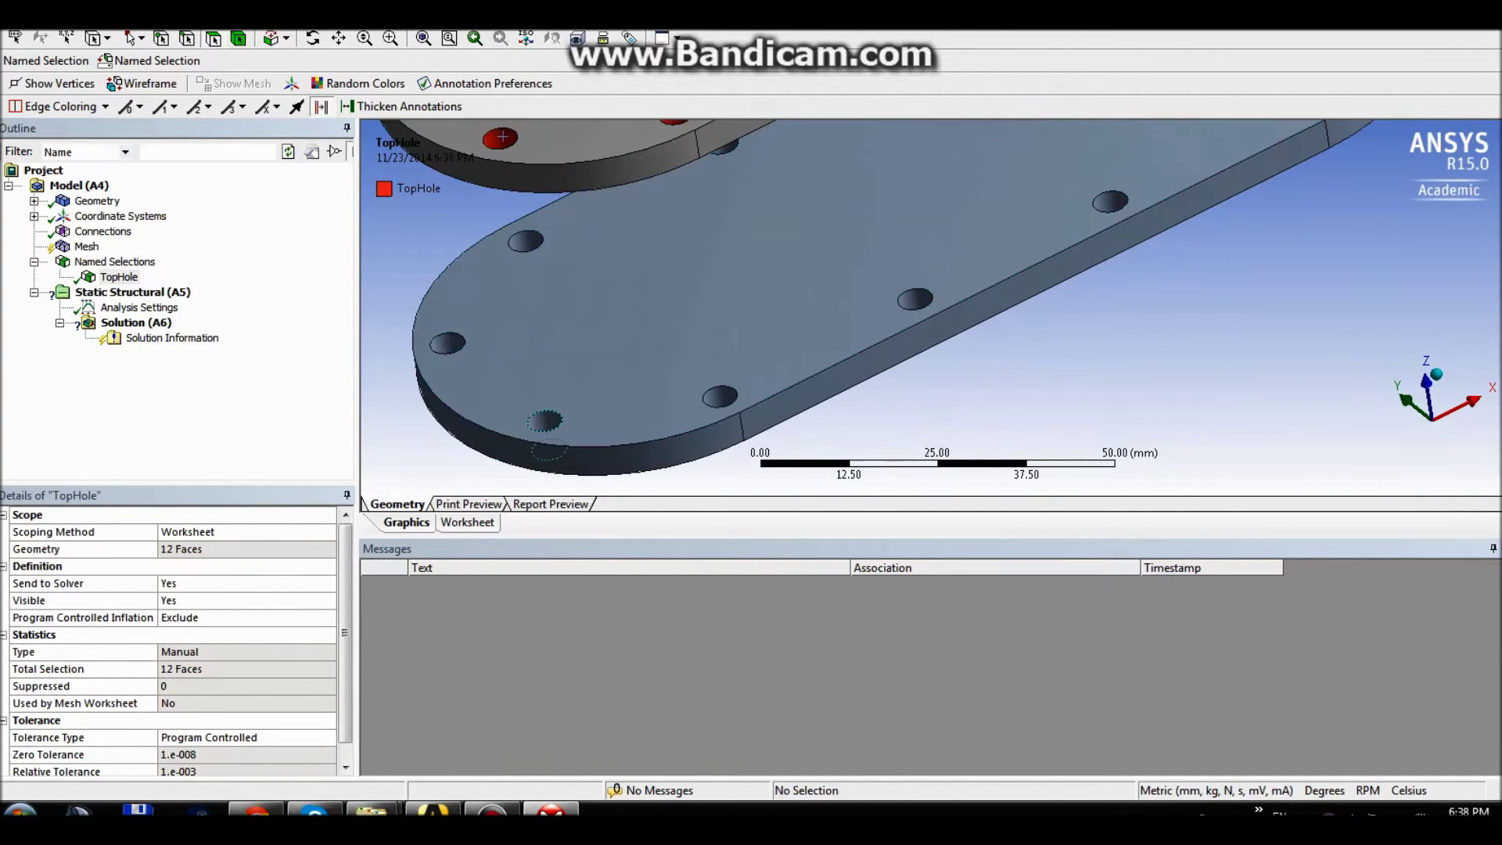
left_click(546, 421)
right_click(545, 420)
left_click(628, 386)
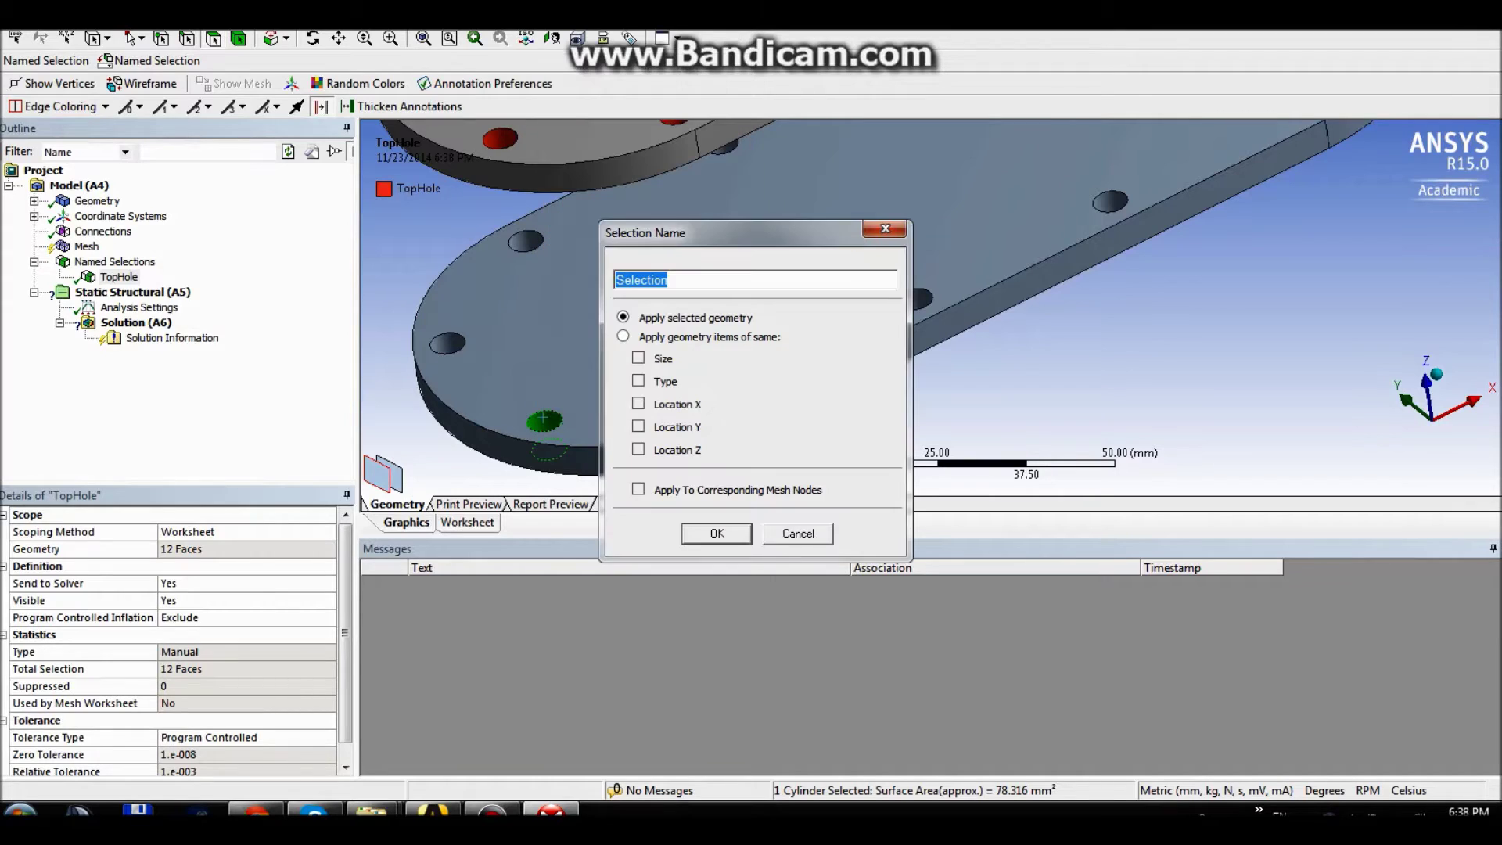
- Name the selection Bottomhole and apply it to all geometry items of the same size
type("Boottom")
key("BackSpace")
key("BackSpace")
key("BackSpace")
key("BackSpace")
key("BackSpace")
type("ttomhole")
left_click(623, 336)
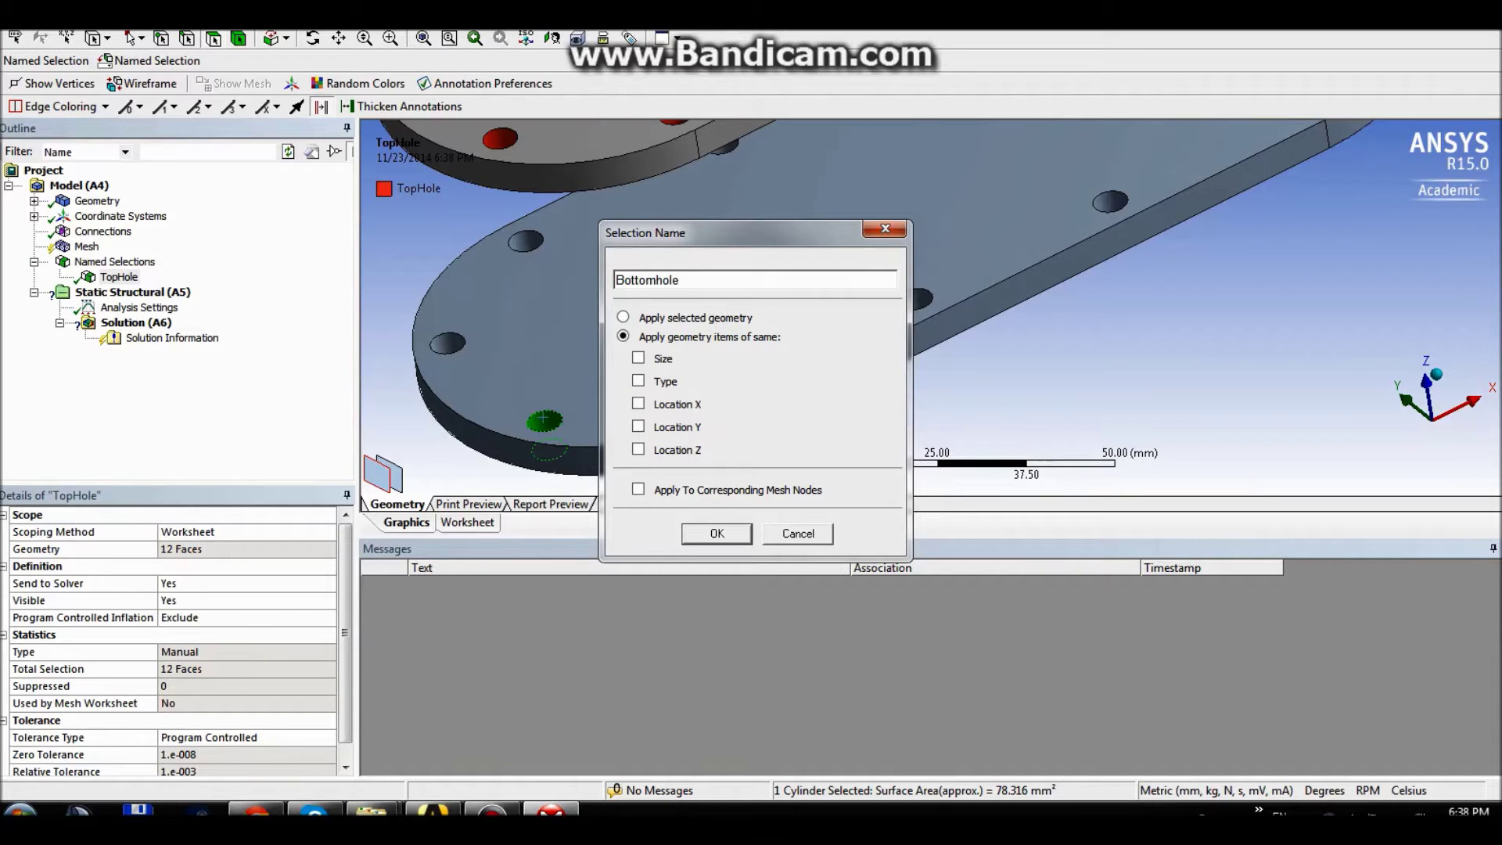
left_click(638, 358)
key("Return")
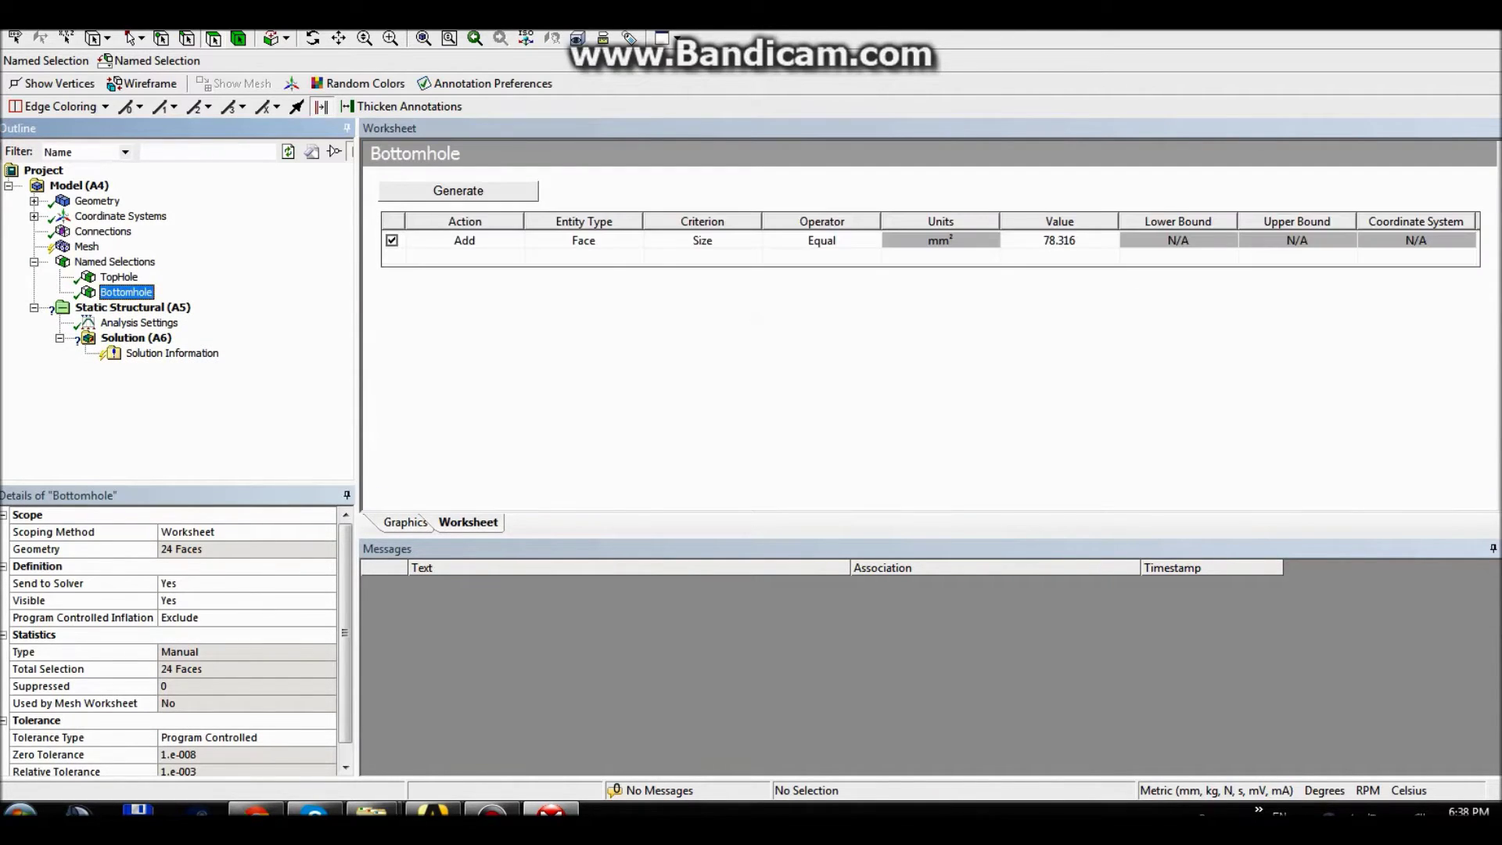
- Add a Remove row for faces to the Bottomhole worksheet with Location Z as its criterion
right_click(425, 258)
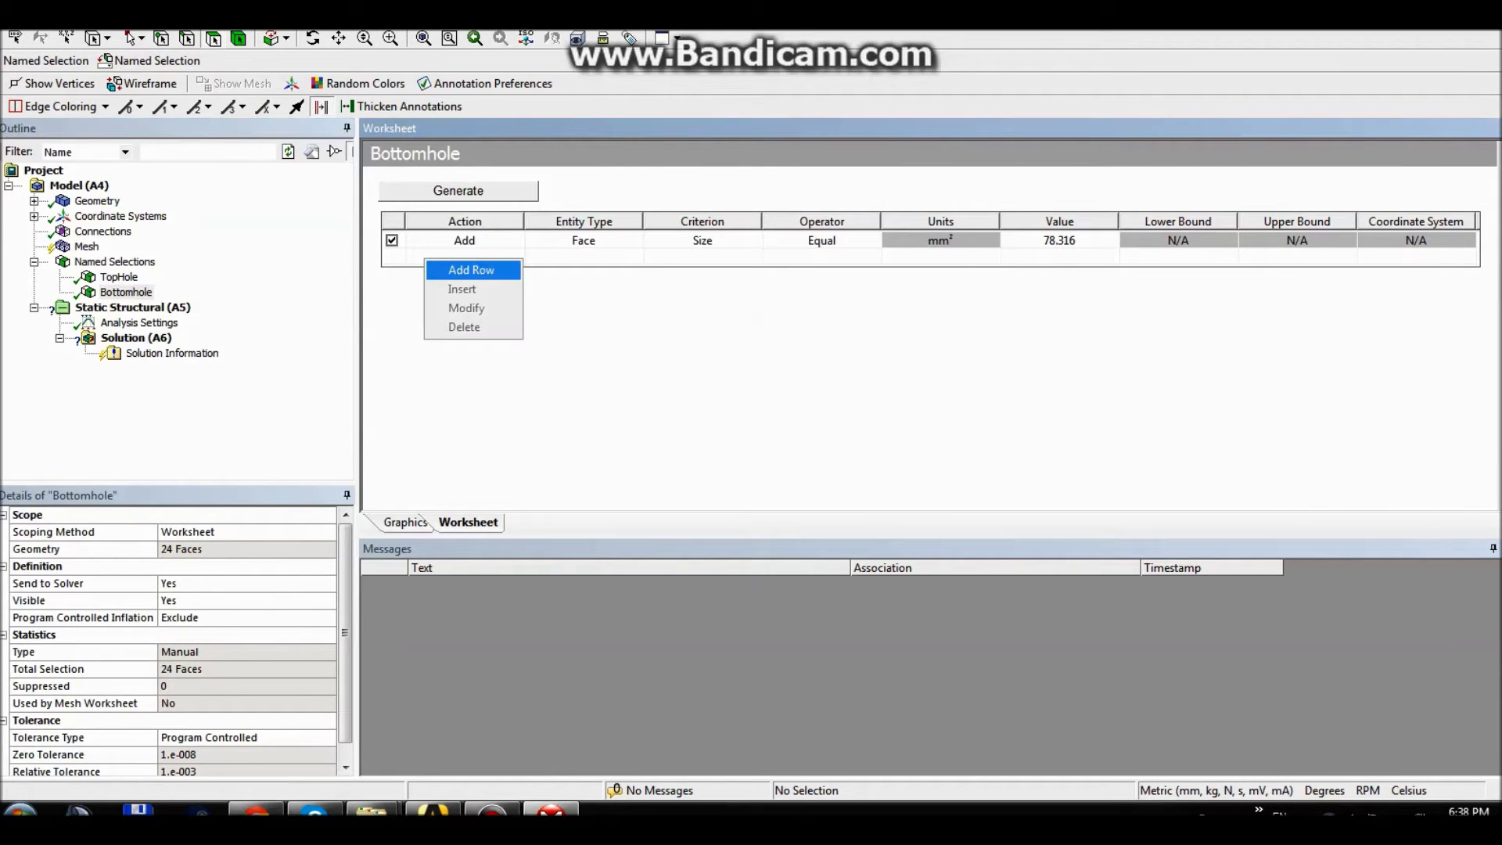
left_click(471, 269)
left_click(465, 257)
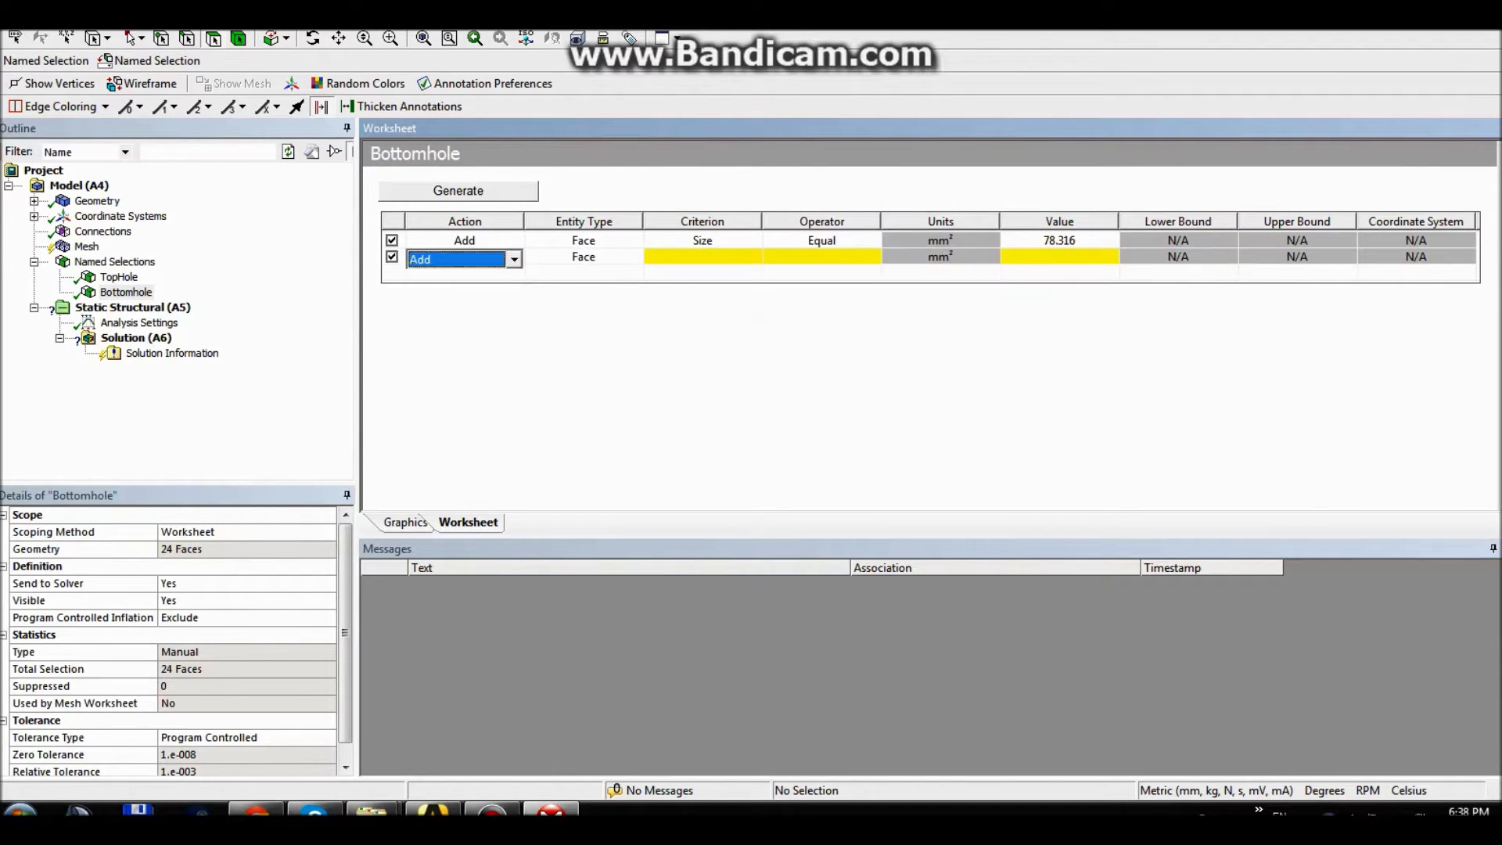
left_click(513, 258)
left_click(454, 293)
left_click(702, 258)
left_click(751, 259)
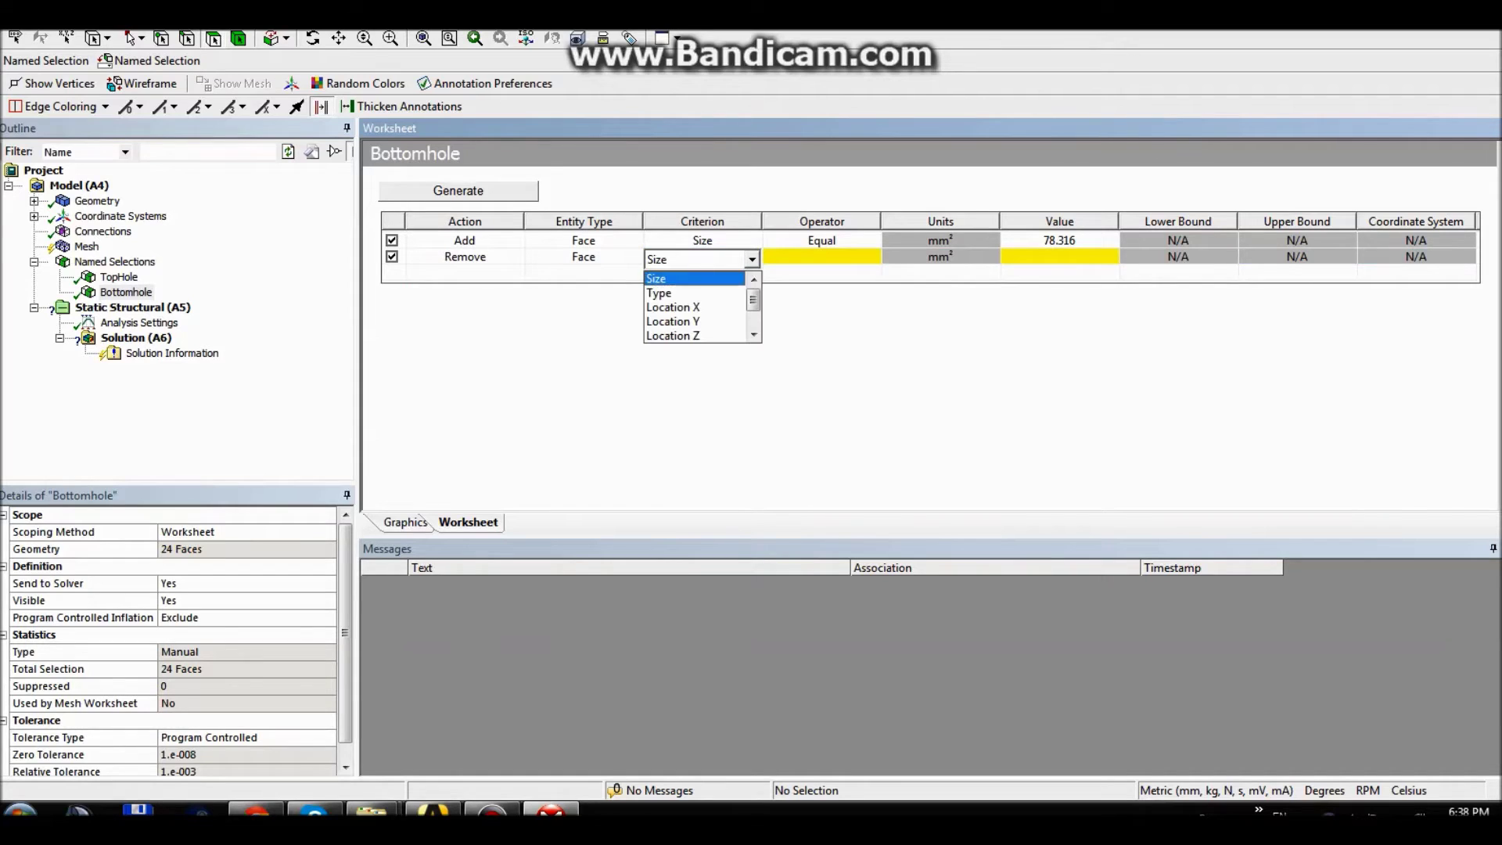
left_click(693, 334)
- Set the Bottomhole Remove row's operator to Greater Than and its value to 0 mm
left_click(821, 257)
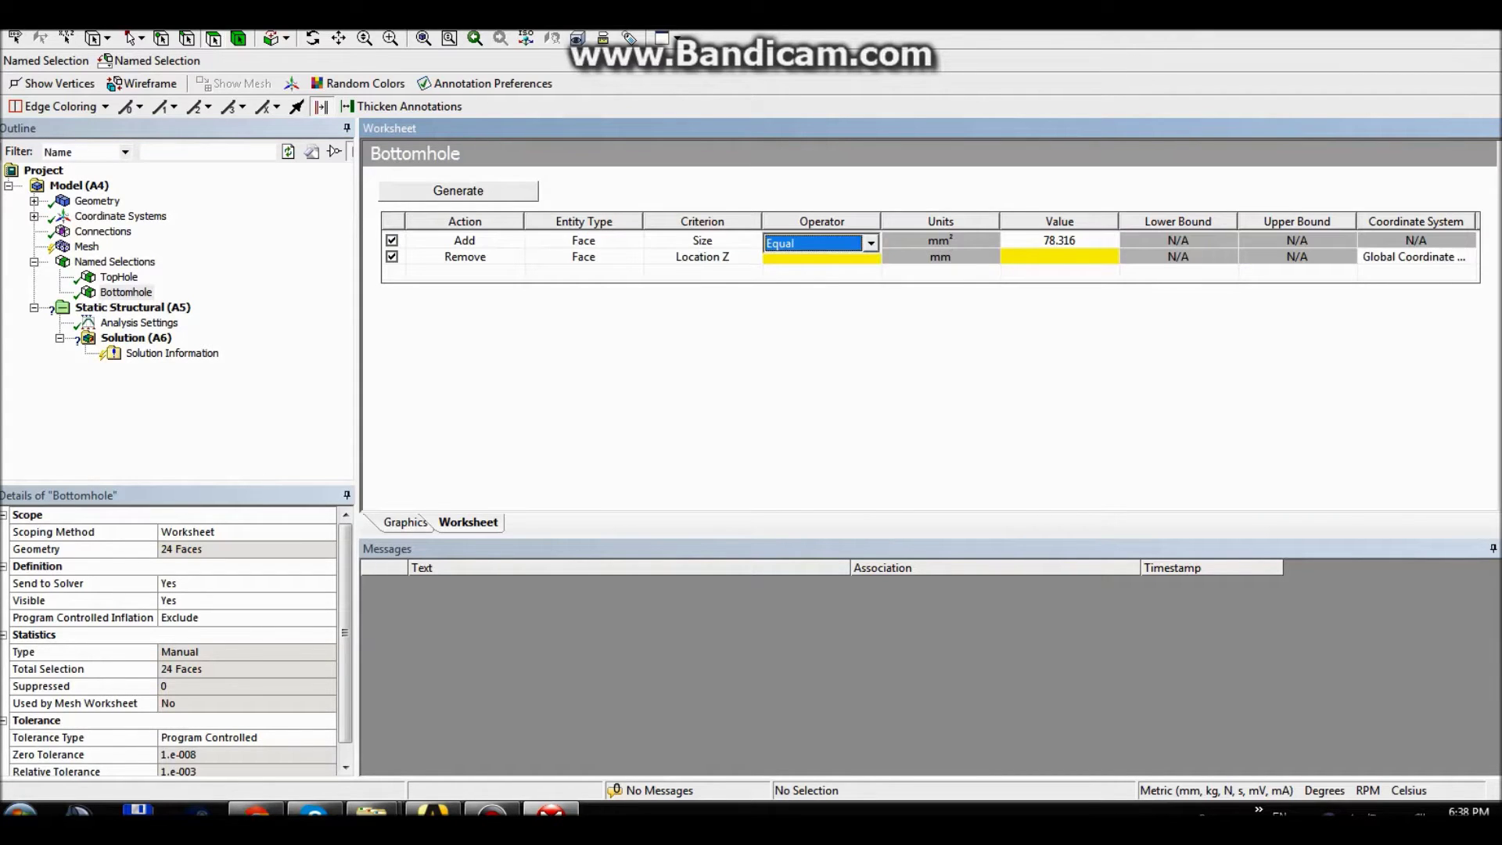
left_click(870, 259)
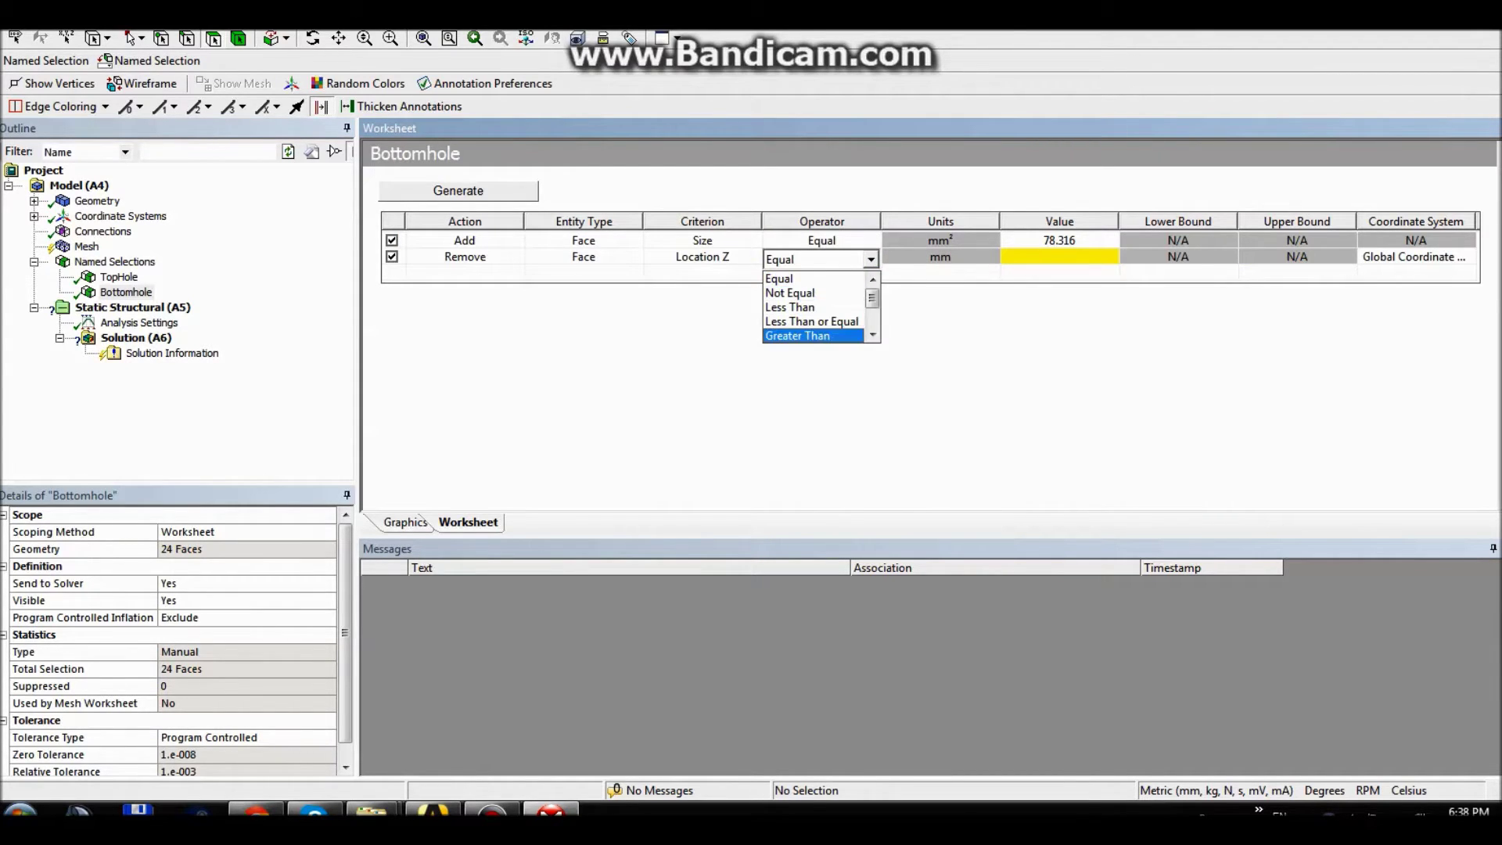
left_click(798, 336)
left_click(1059, 257)
type("0")
key("Return")
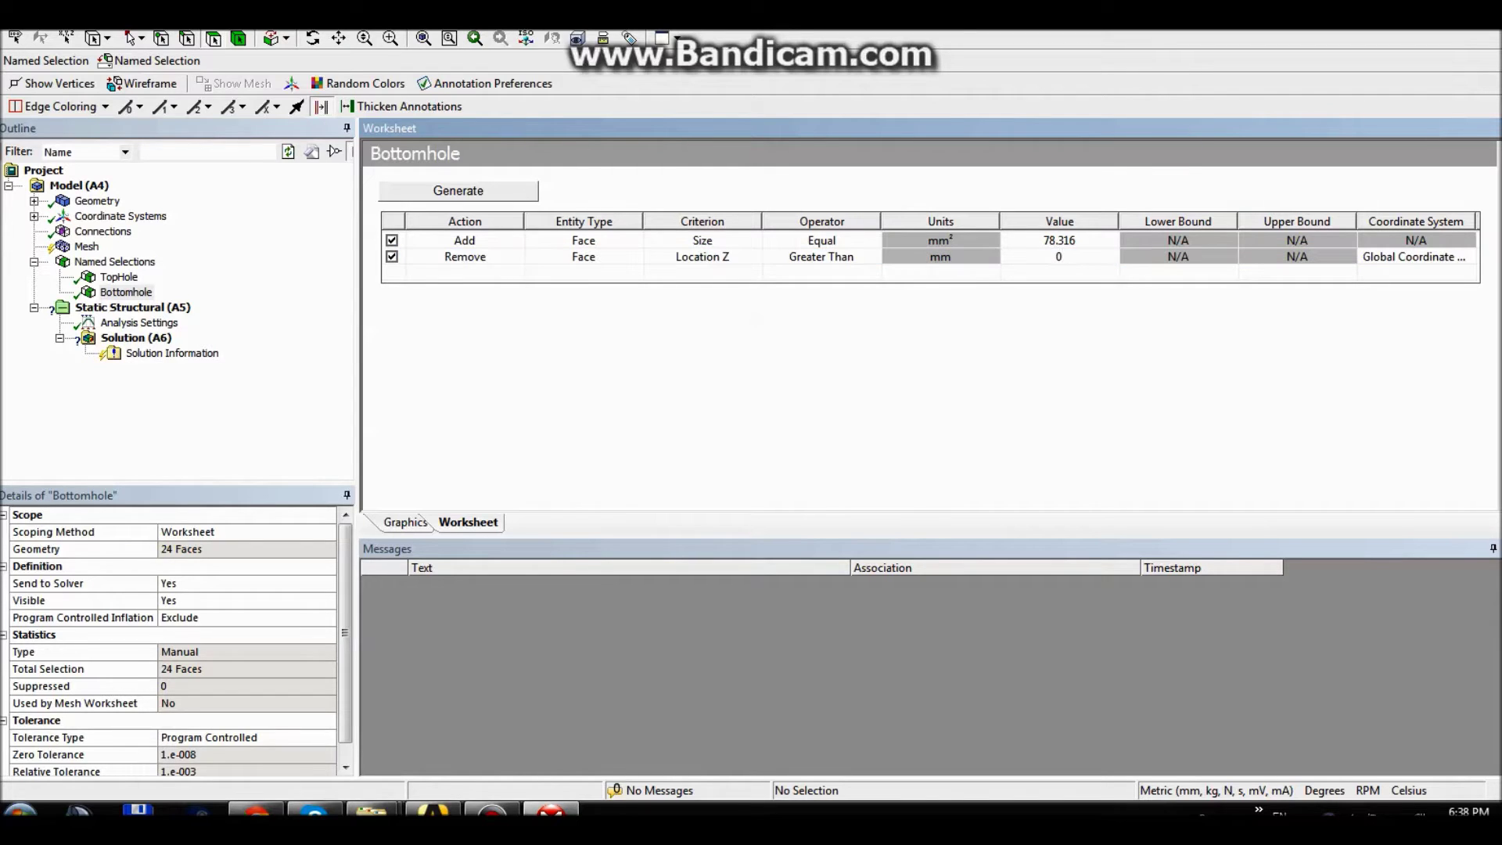
- Generate the Bottomhole selection and check the selected holes and both plates against the coordinate system
left_click(458, 190)
left_click(405, 522)
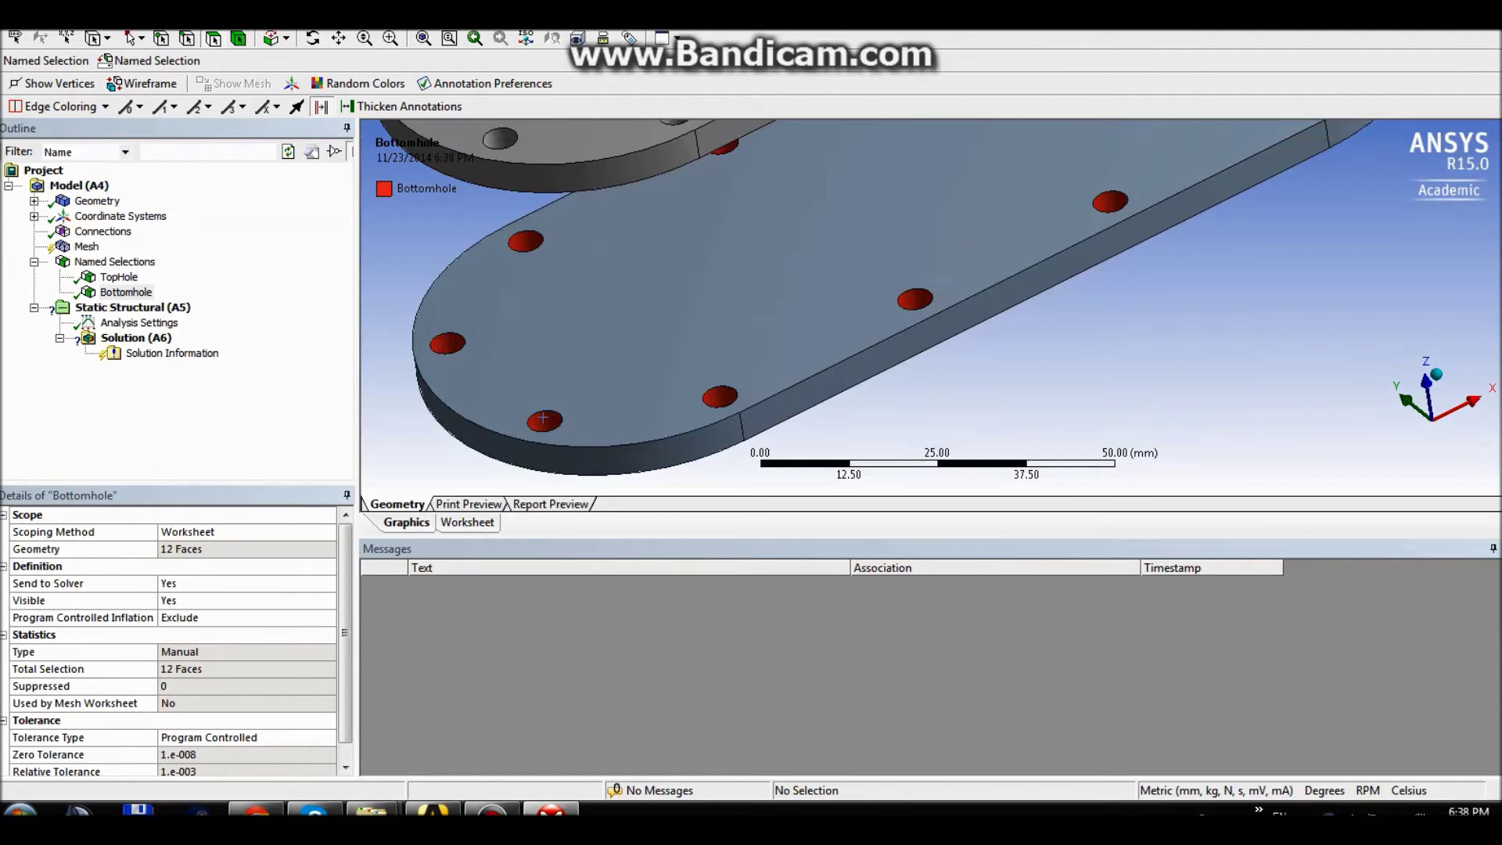
middle_click_drag(931, 352, 876, 321)
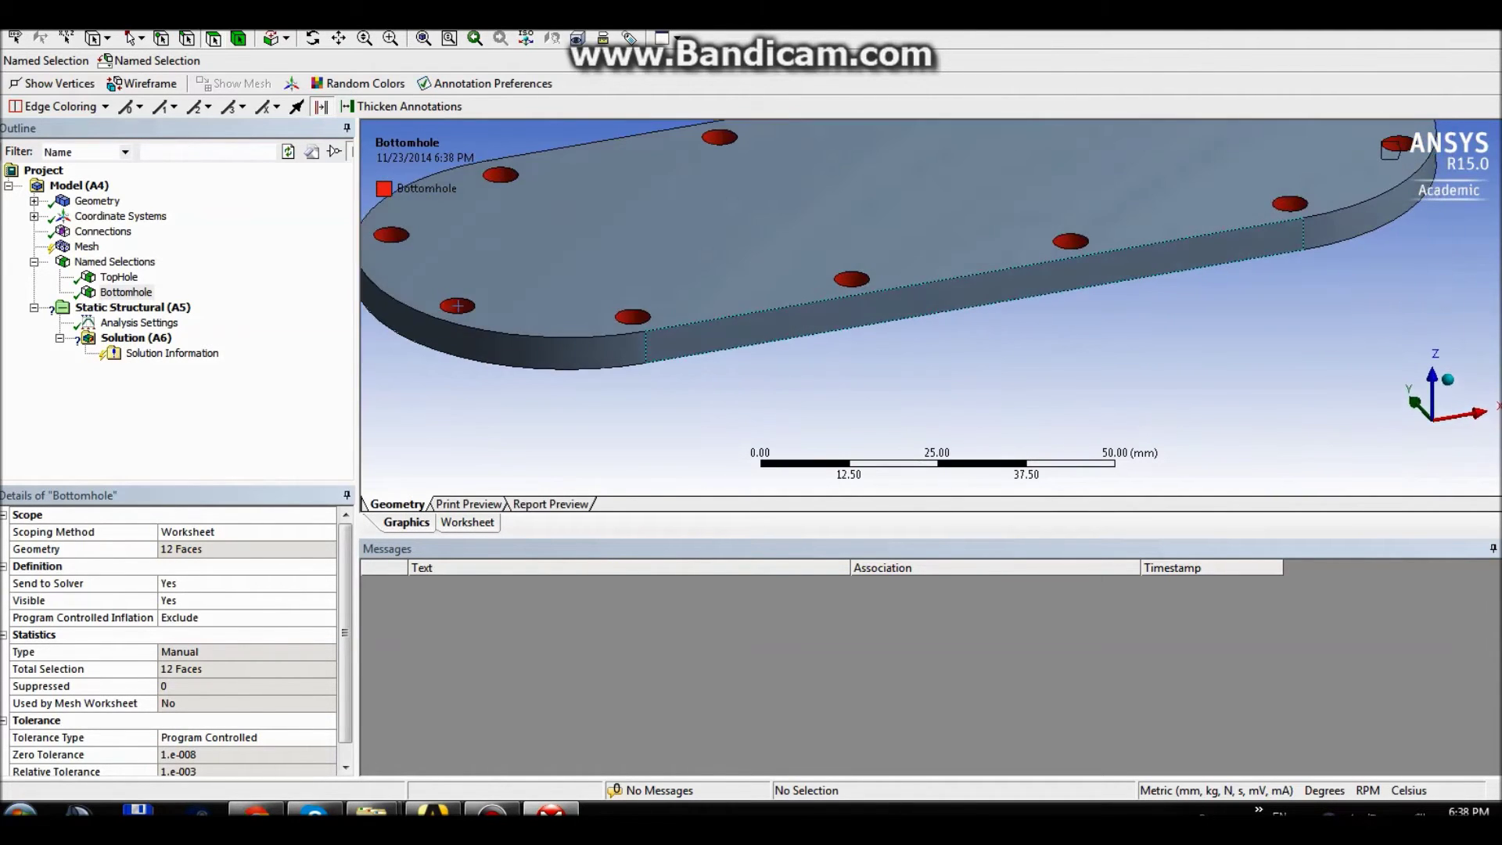
scroll(876, 321, "down", 4)
middle_click_drag(673, 306, 666, 408, "ctrl")
middle_click_drag(876, 321, 845, 277)
left_click(120, 216)
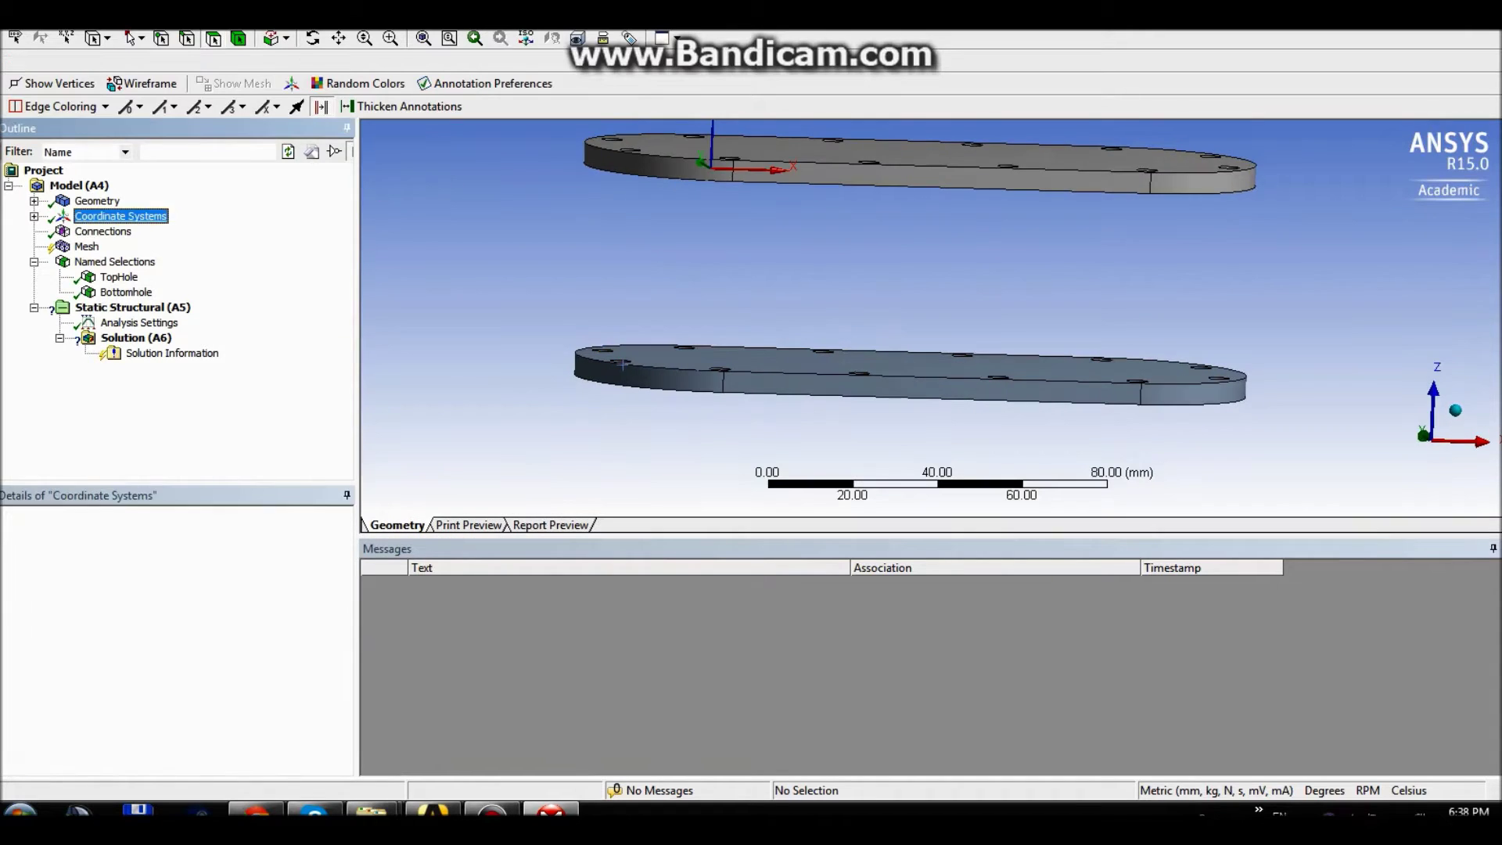
middle_click_drag(630, 368, 653, 399)
scroll(626, 362, "down", 1)
scroll(652, 399, "up", 2)
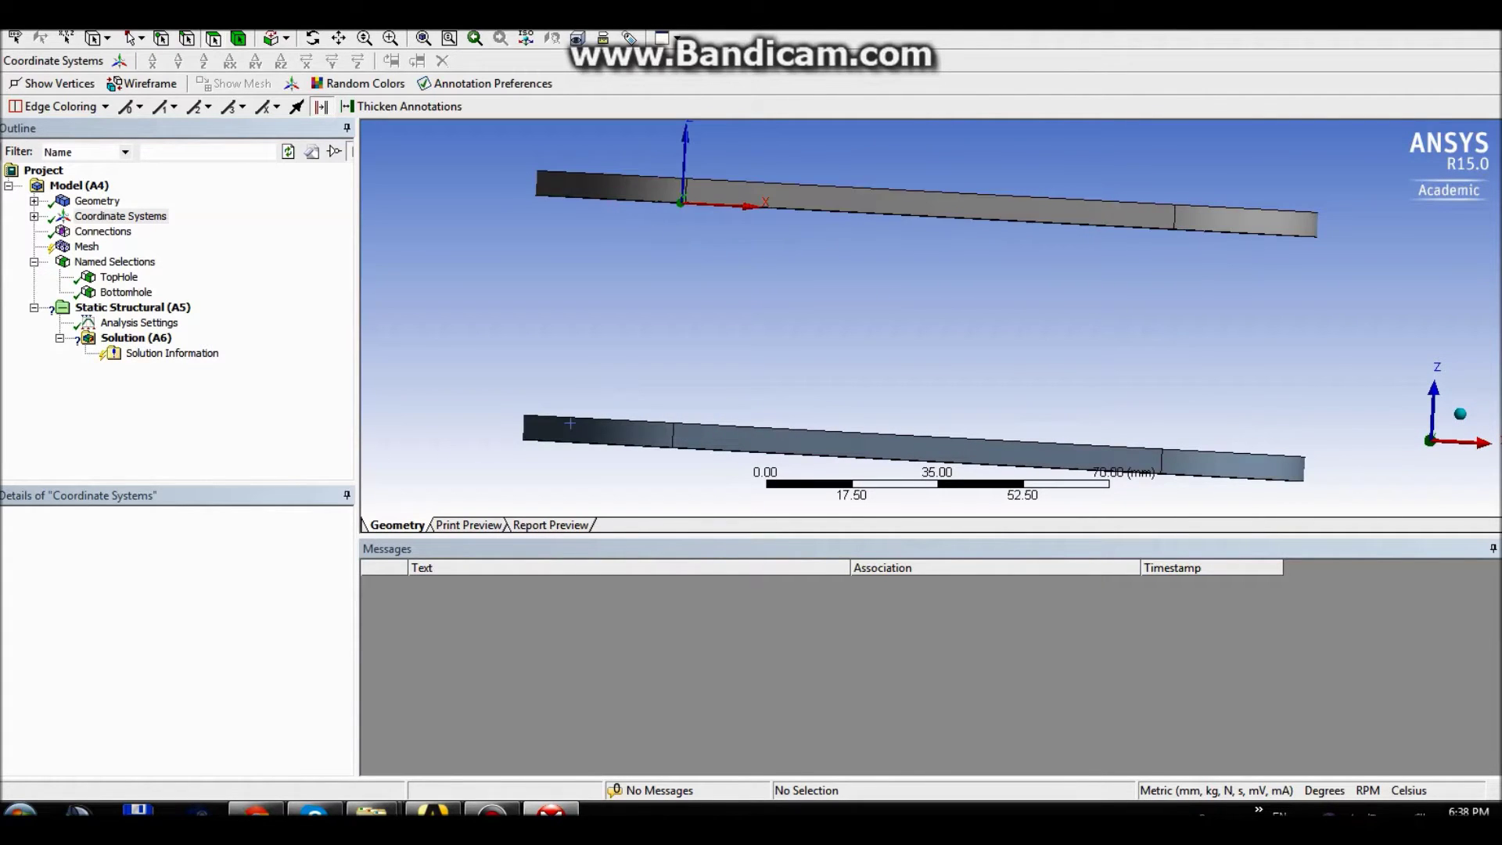
middle_click_drag(570, 423, 608, 415)
- Insert a beam connection between the matching end bolt hole faces of the lower and upper plates
left_click(103, 231)
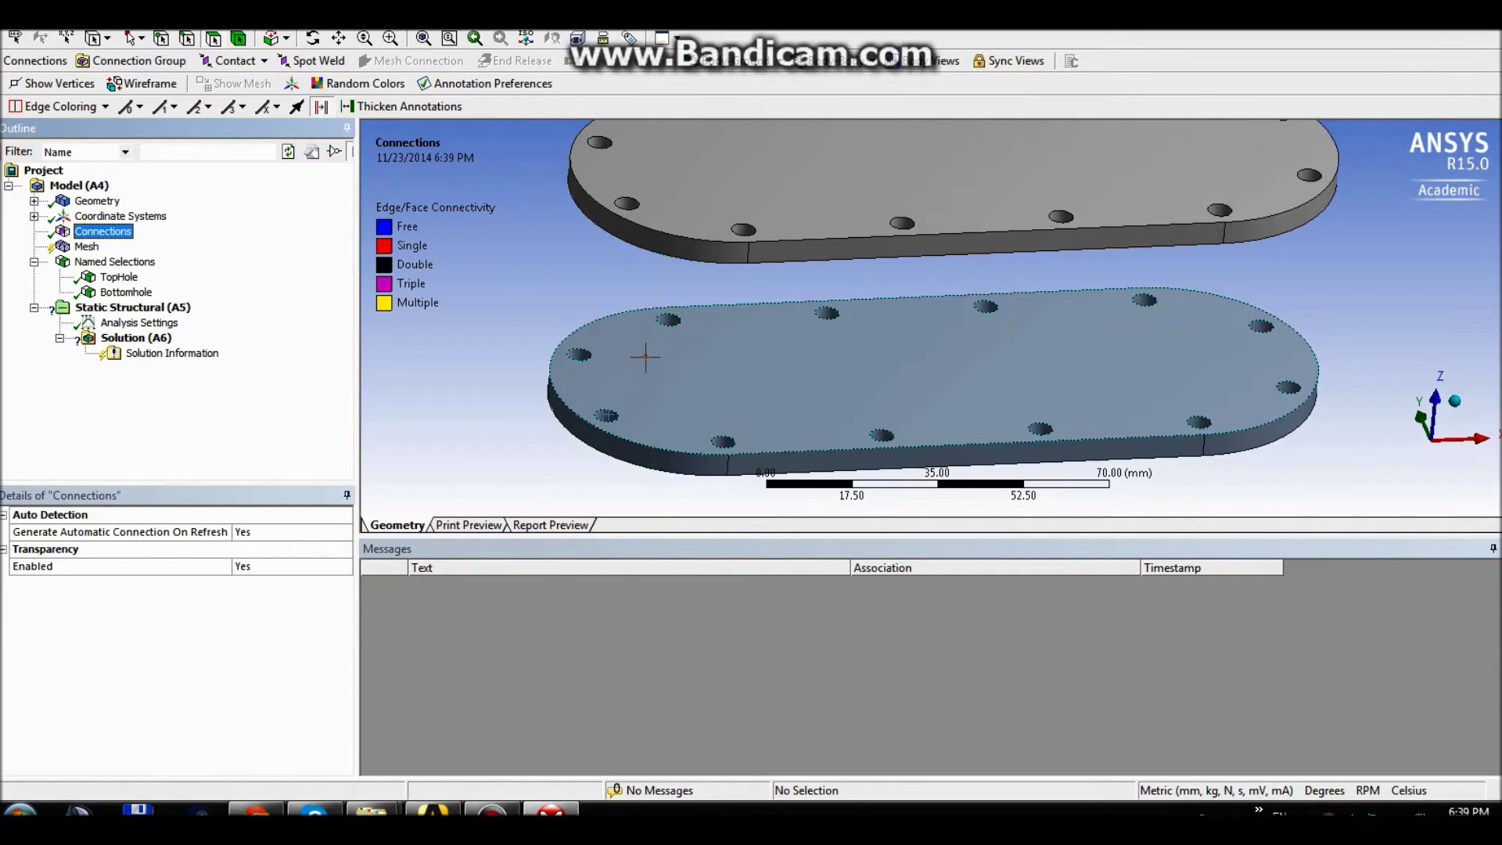
left_click(527, 394)
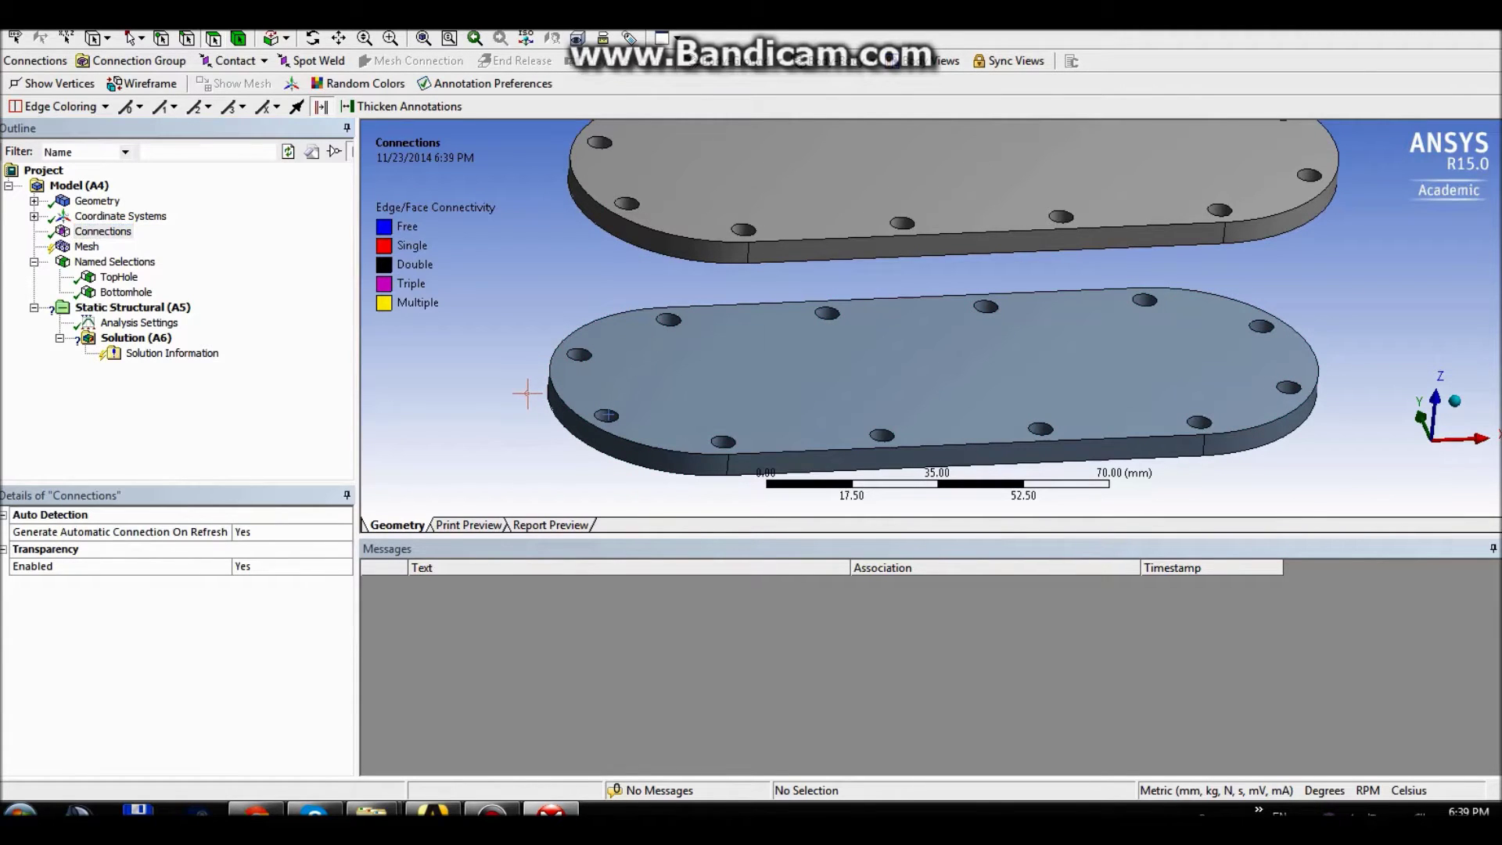
scroll(527, 393, "up", 3)
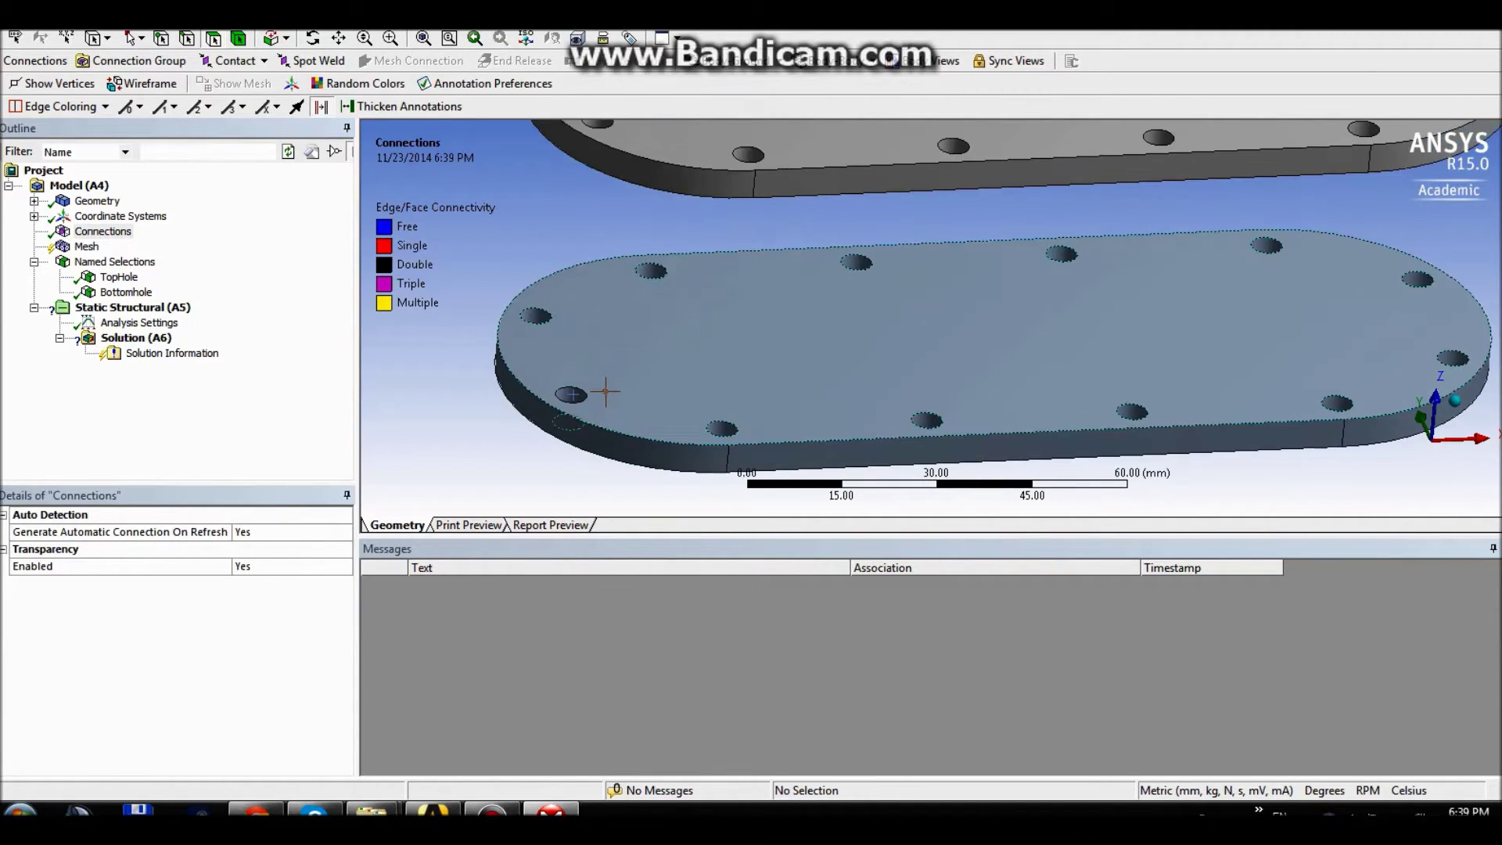
left_click(571, 395)
middle_click_drag(575, 395, 767, 327)
left_click(626, 228, "ctrl")
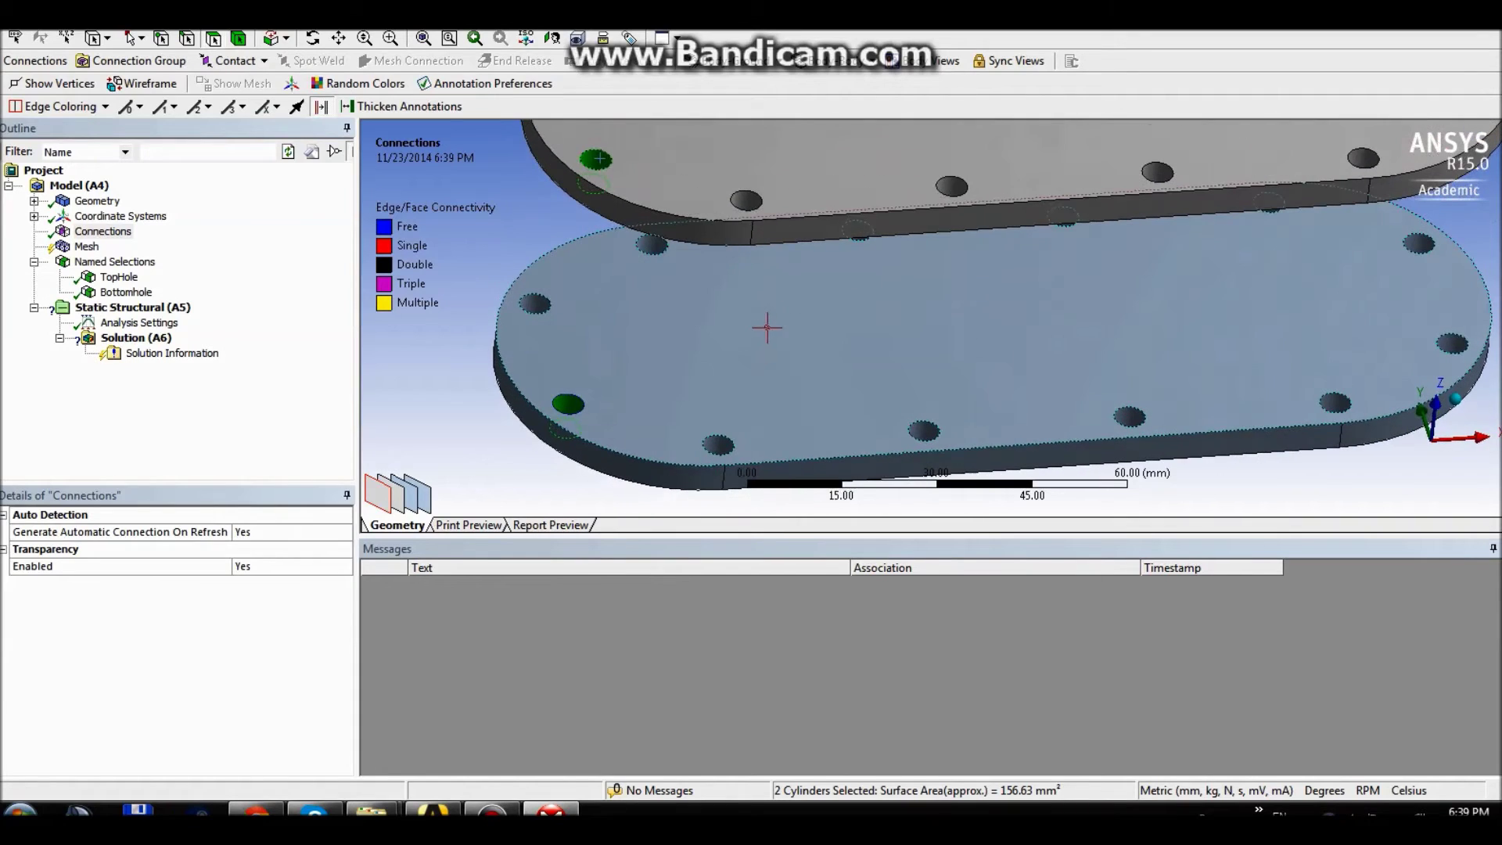
right_click(597, 158)
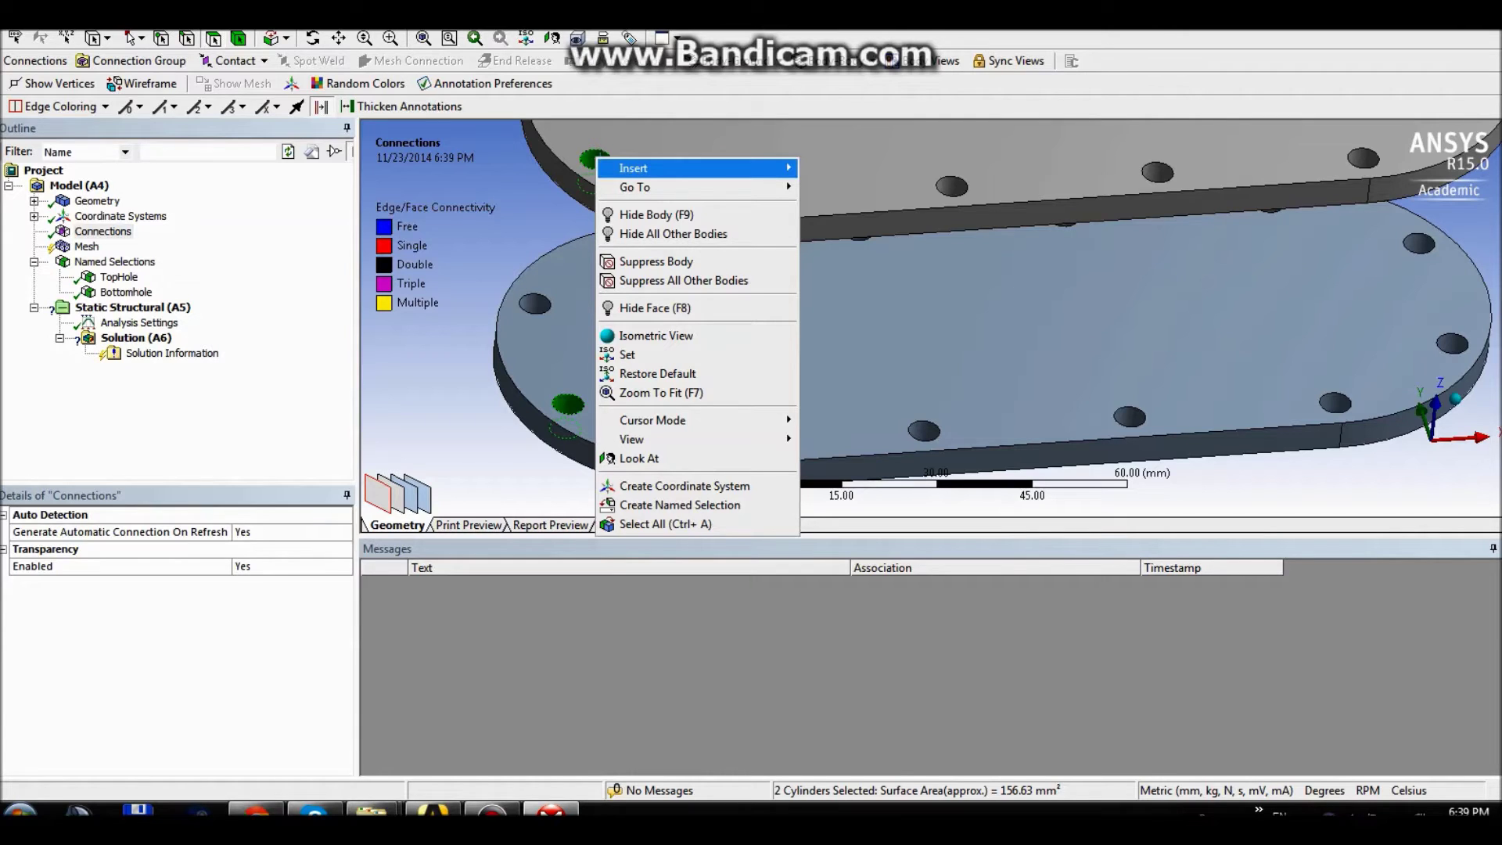
mouse_move(704, 169)
left_click(833, 327)
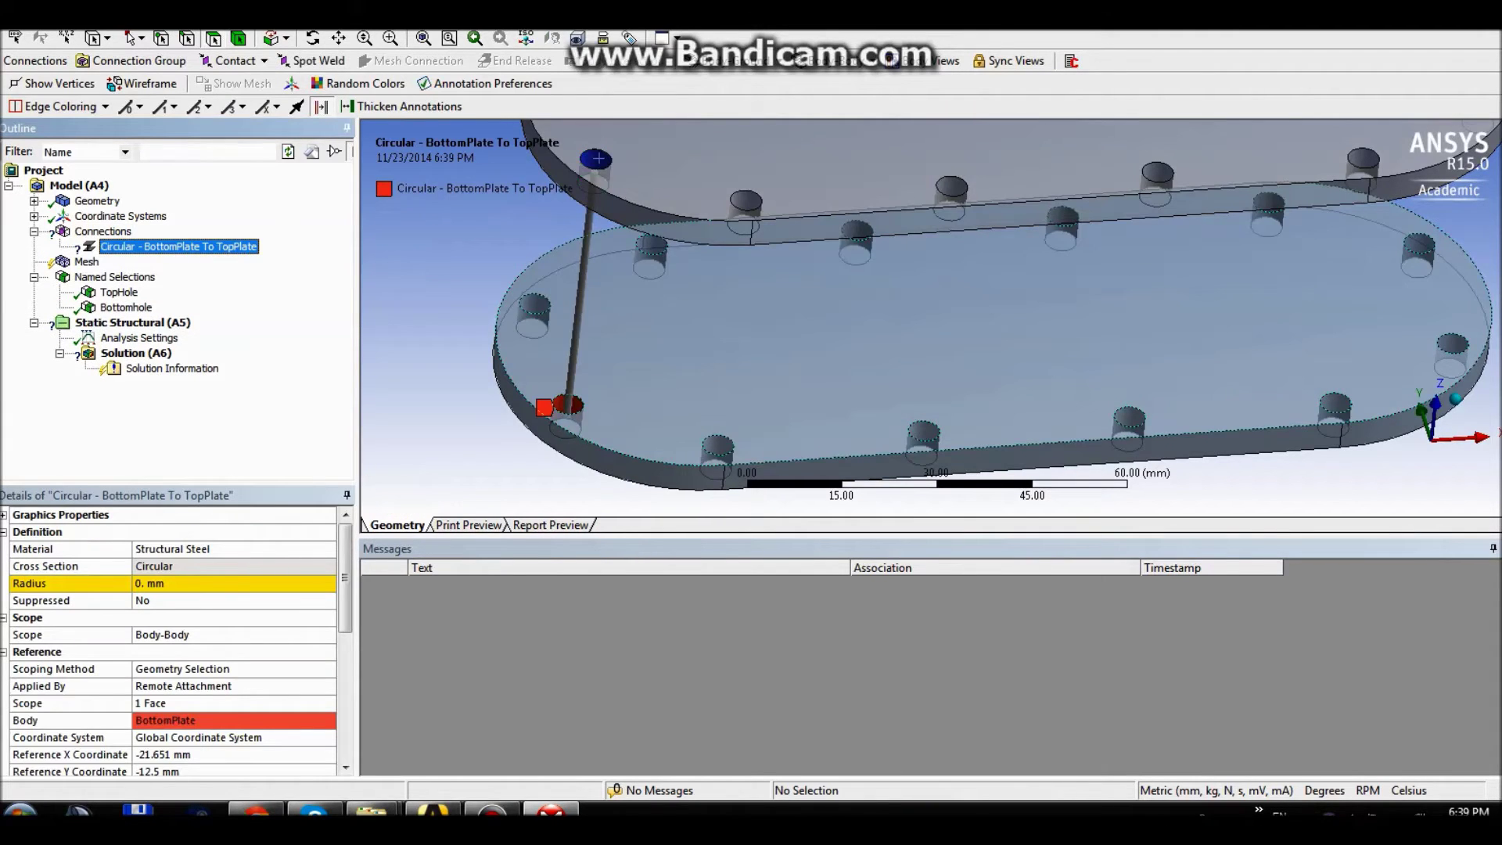
- Set the circular beam connection's radius to 2 mm and inspect the beam between the plates
mouse_move(923, 336)
middle_mouse_down()
mouse_move(930, 415)
mouse_move(985, 352)
mouse_move(955, 258)
mouse_move(931, 312)
middle_mouse_up()
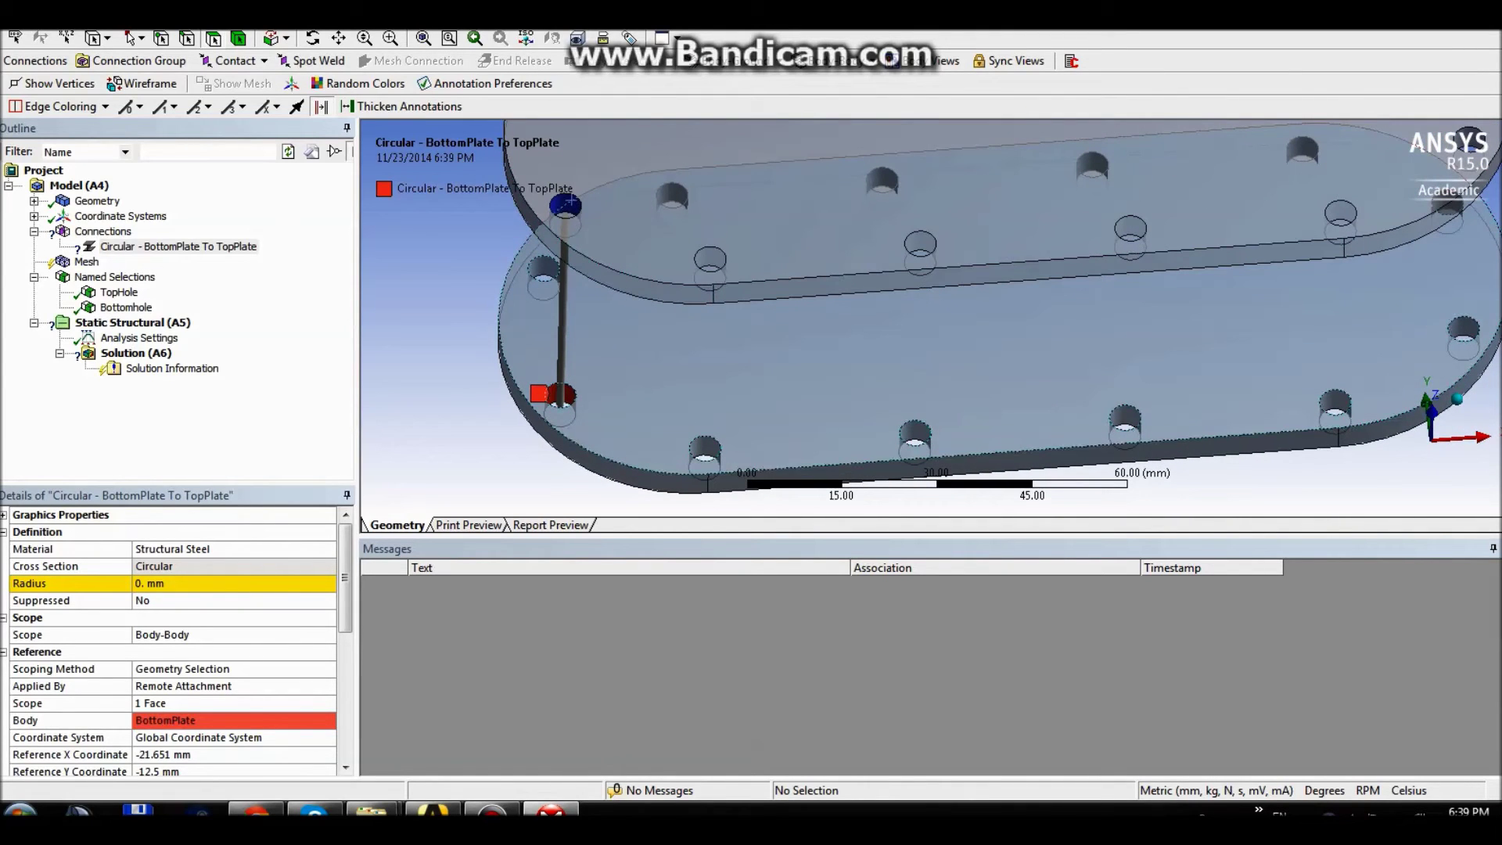
left_click(188, 584)
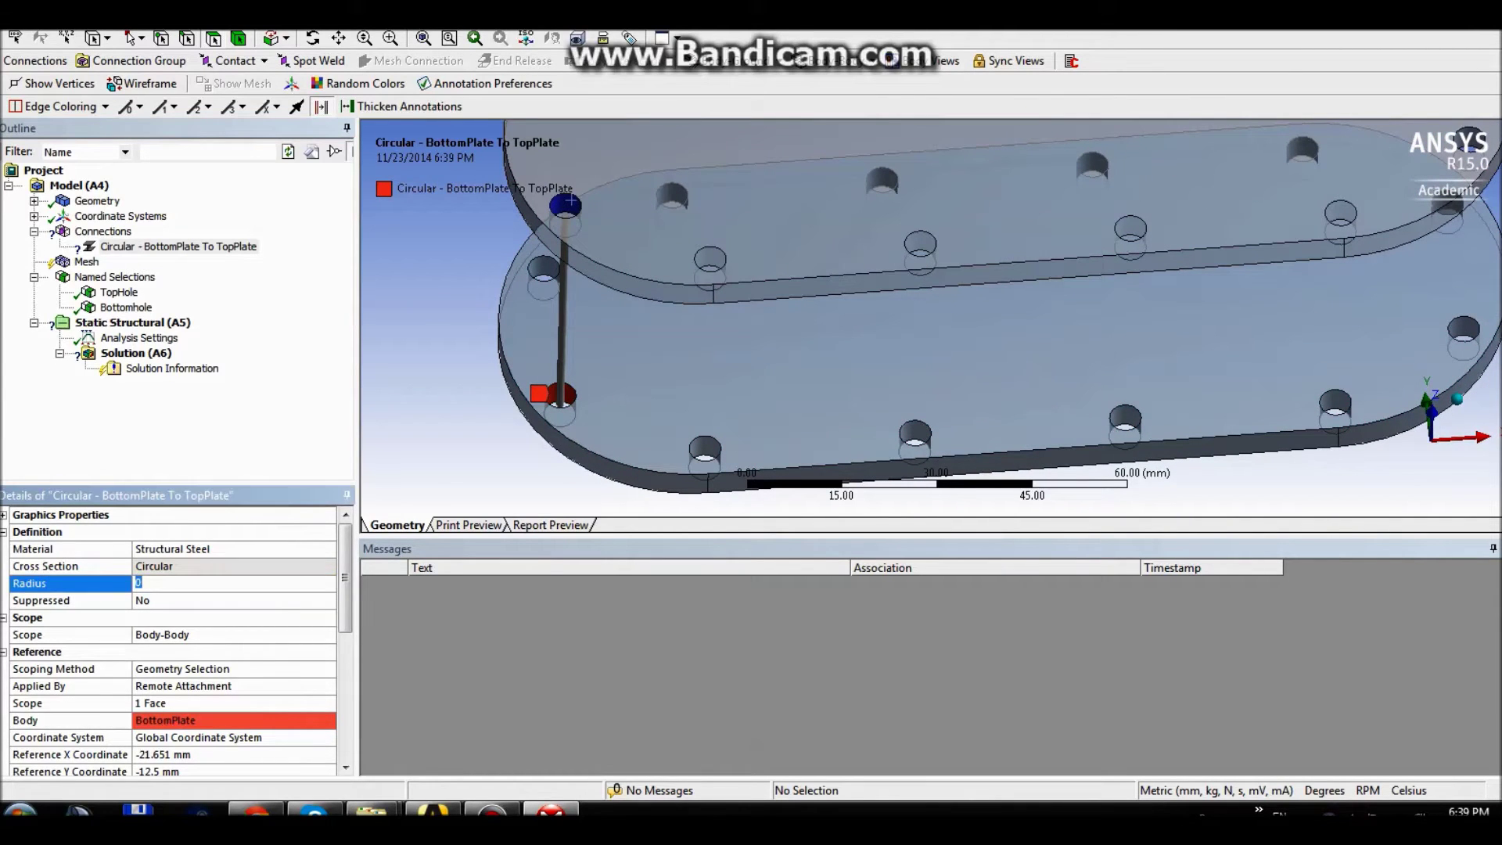
type("2")
key("Return")
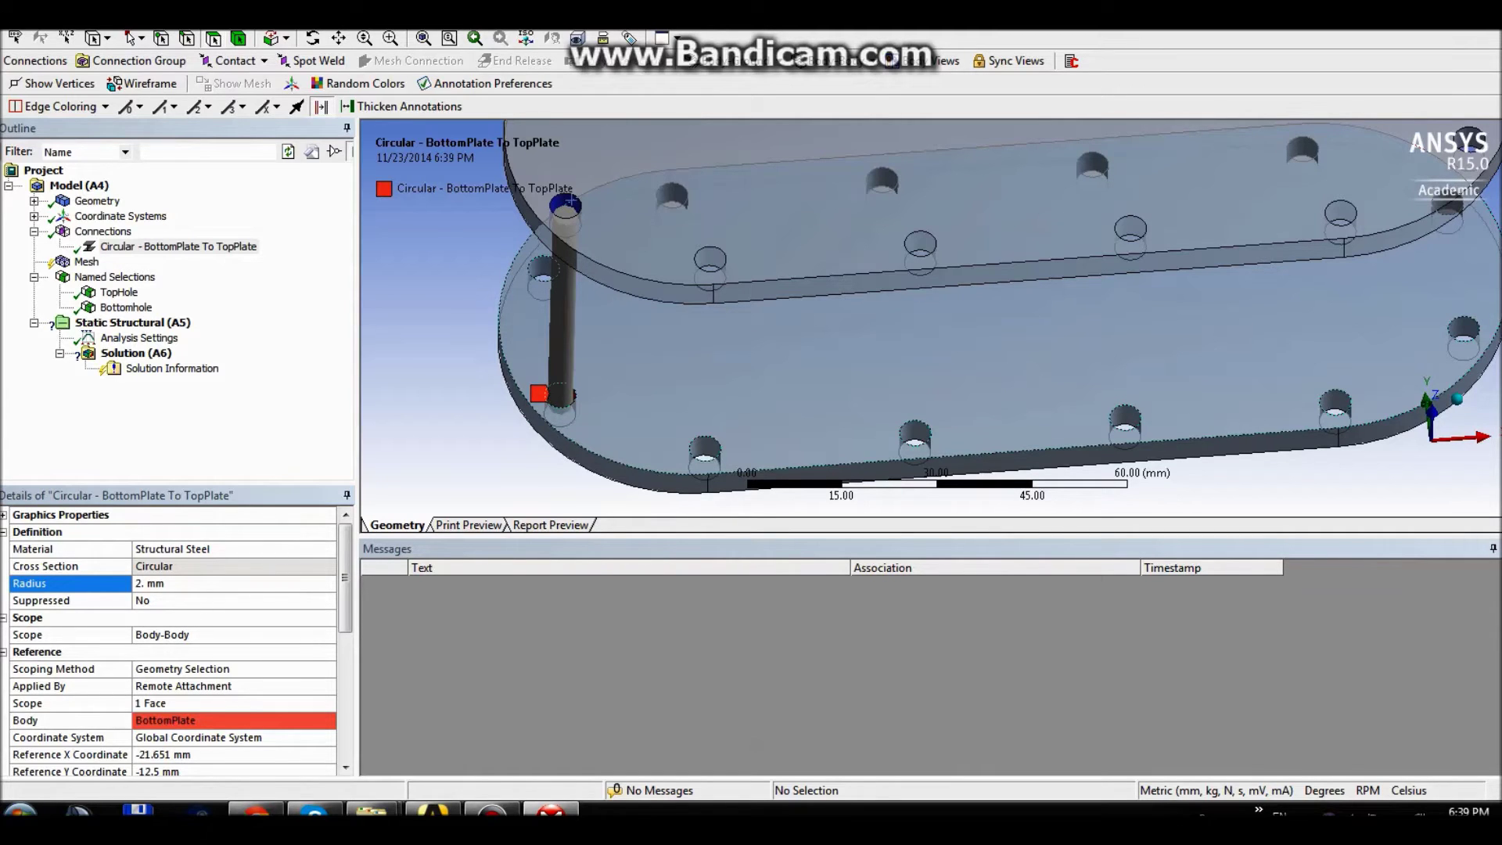
middle_click_drag(899, 336, 1009, 297, "ctrl")
scroll(931, 336, "down", 4)
middle_click_drag(1009, 344, 862, 378, "ctrl")
- Open the Object Generator with the circular BottomPlate-to-TopPlate beam as the template object
left_click(179, 246)
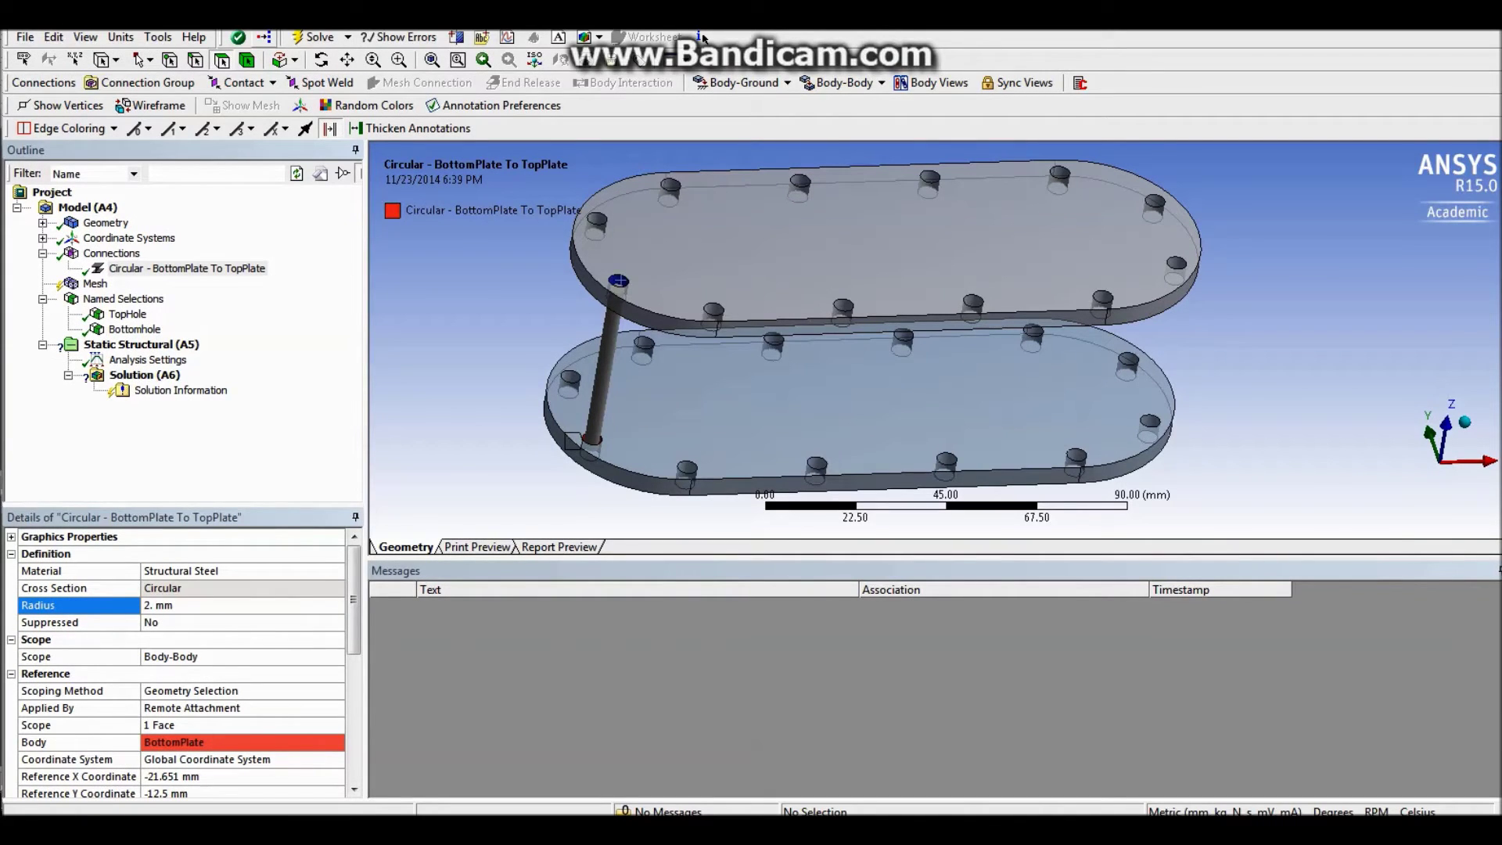
left_click(188, 268)
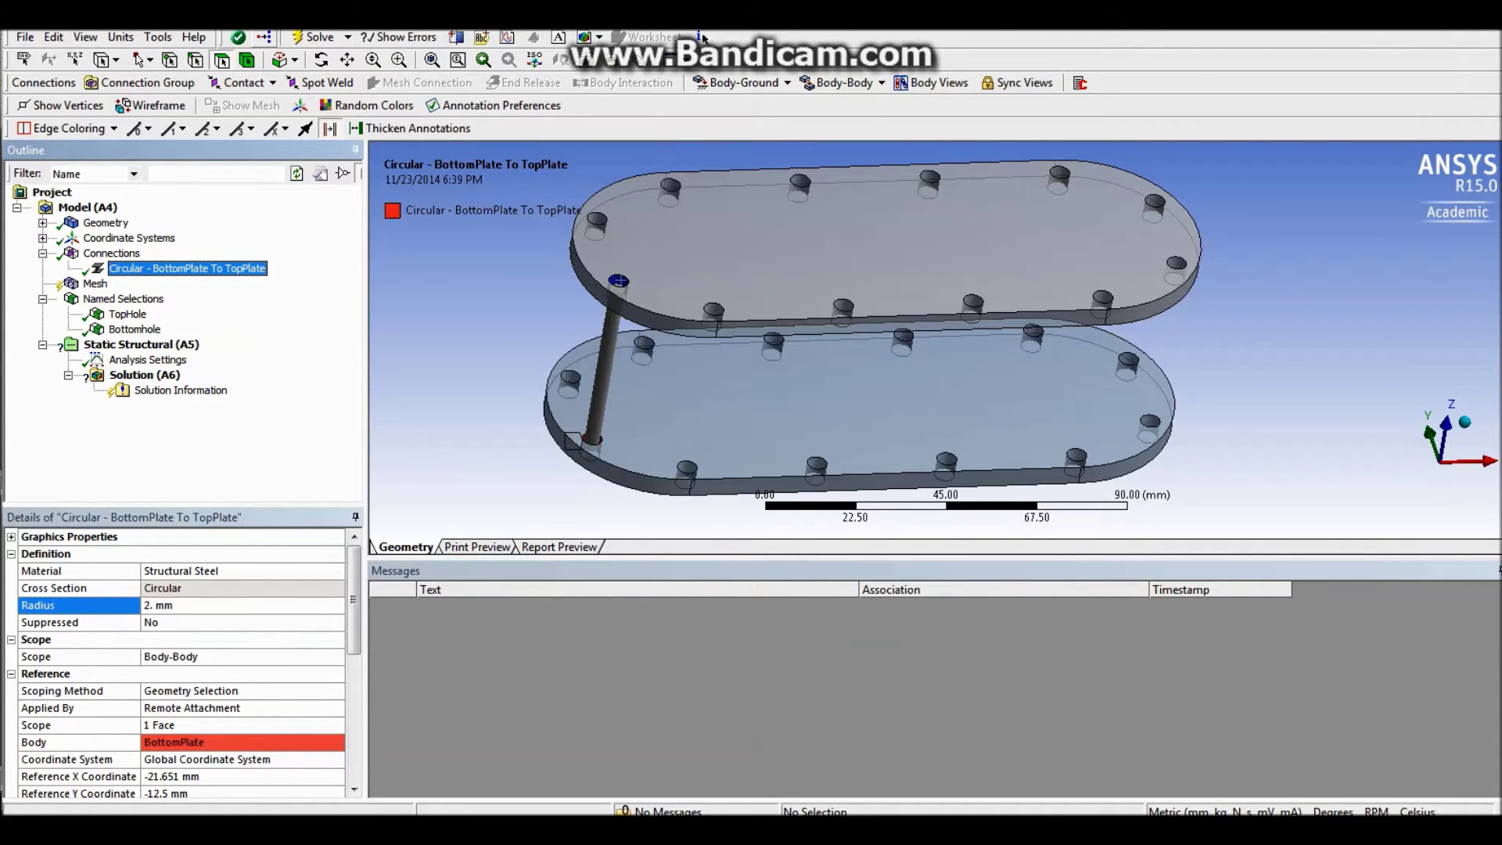
left_click(264, 37)
middle_click_drag(783, 422, 758, 384)
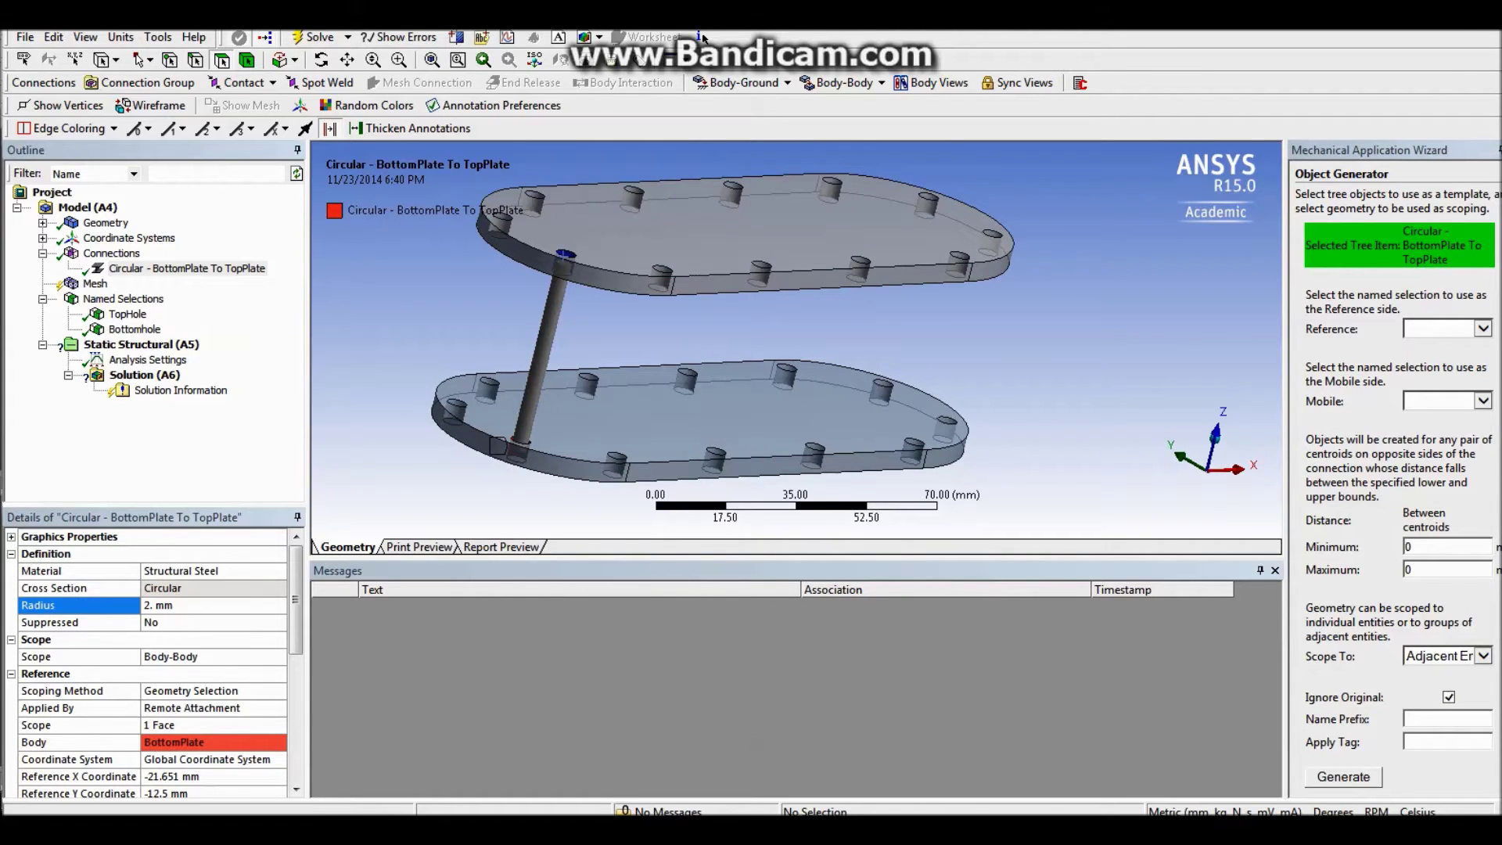
middle_click_drag(751, 313, 712, 360)
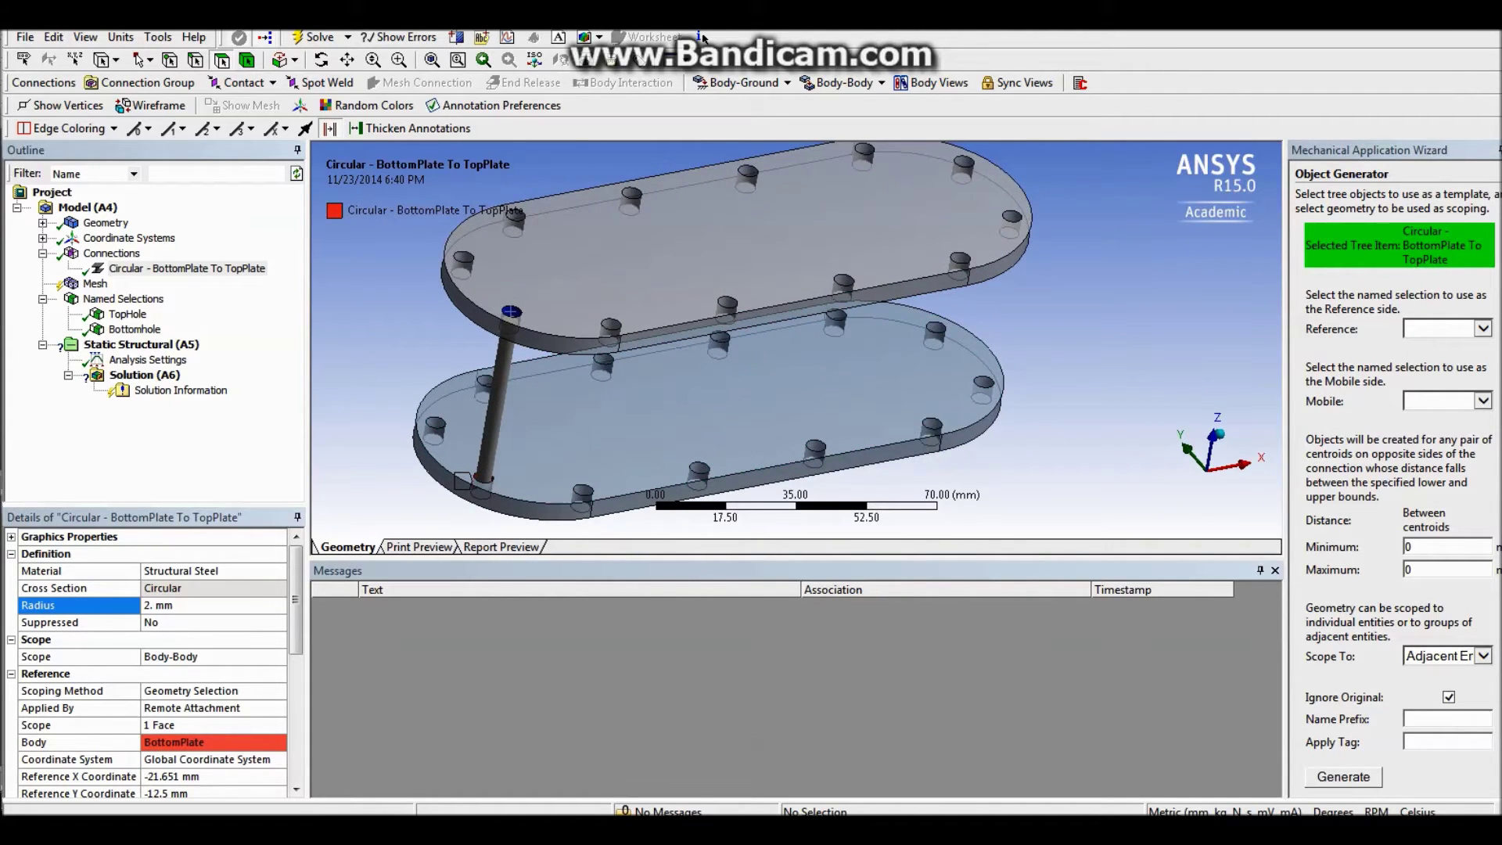
- Set the Object Generator's reference side to TopHole and its mobile side to Bottomhole
left_click(1483, 328)
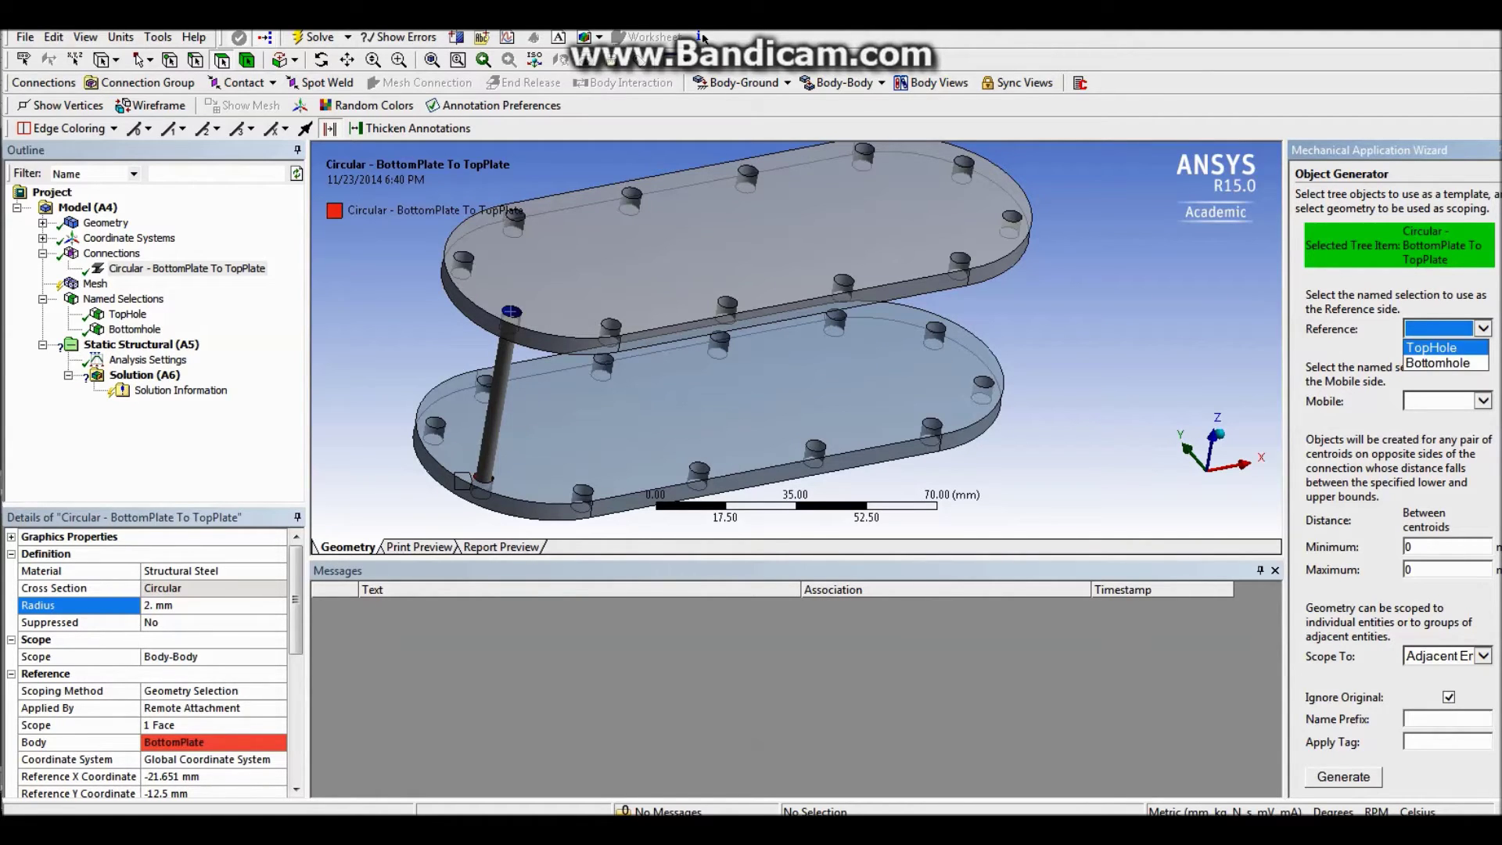
left_click(1432, 348)
left_click(1483, 401)
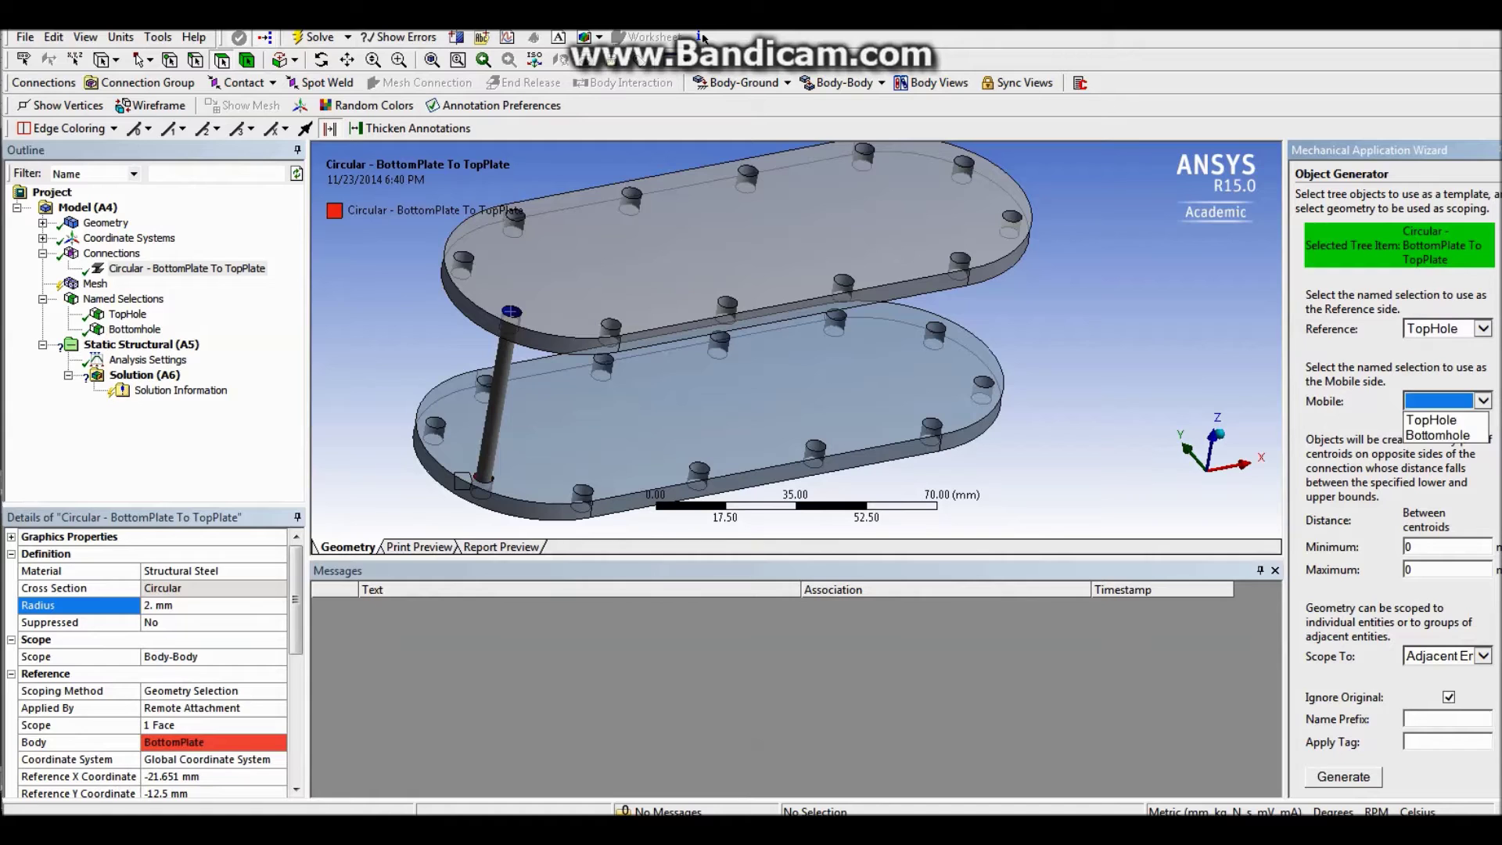
key("Down")
key("Return")
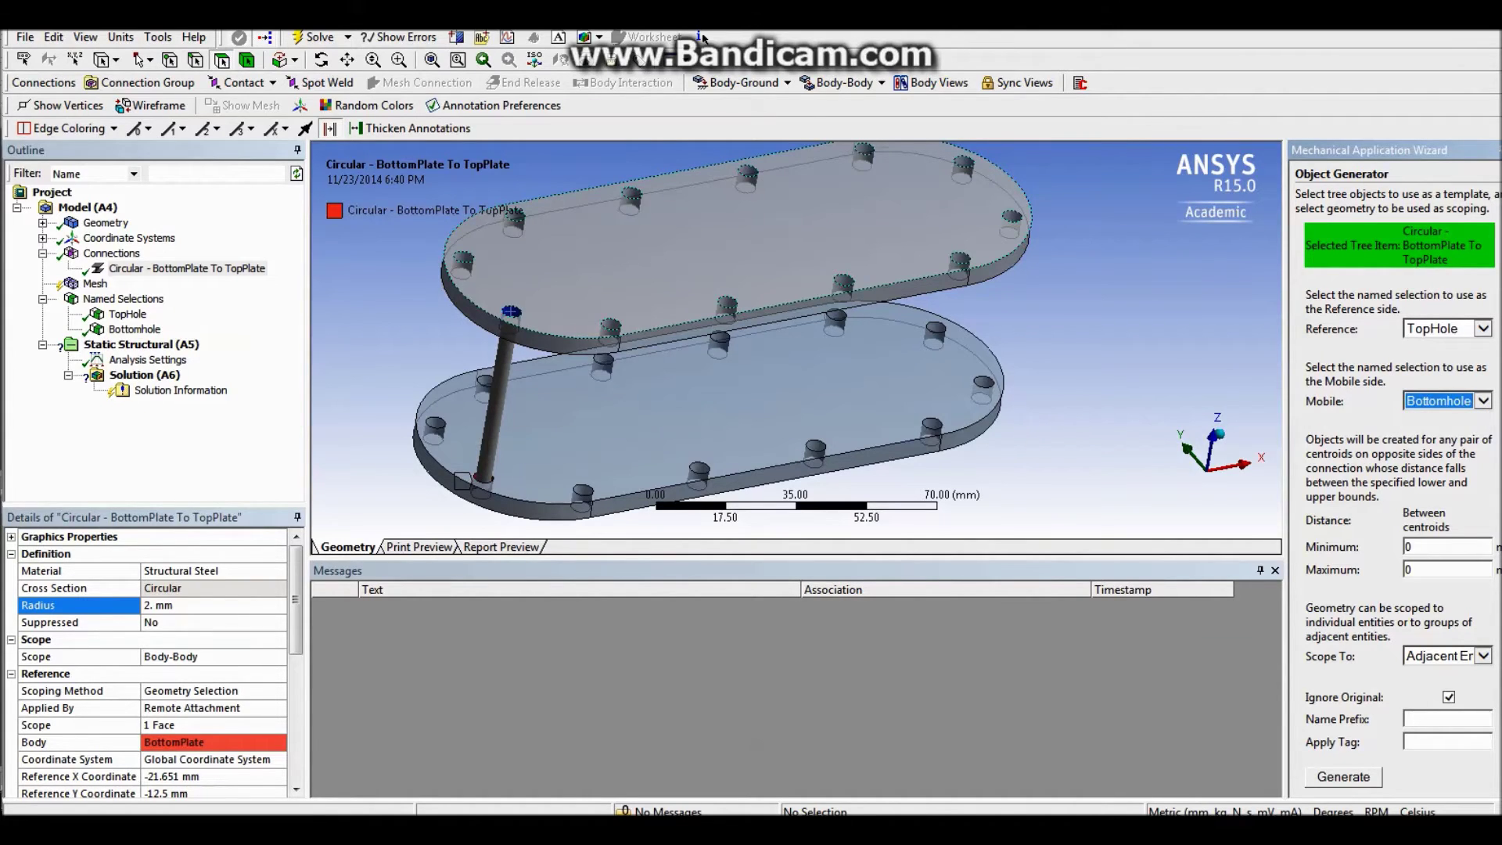
middle_click_drag(751, 328, 751, 407)
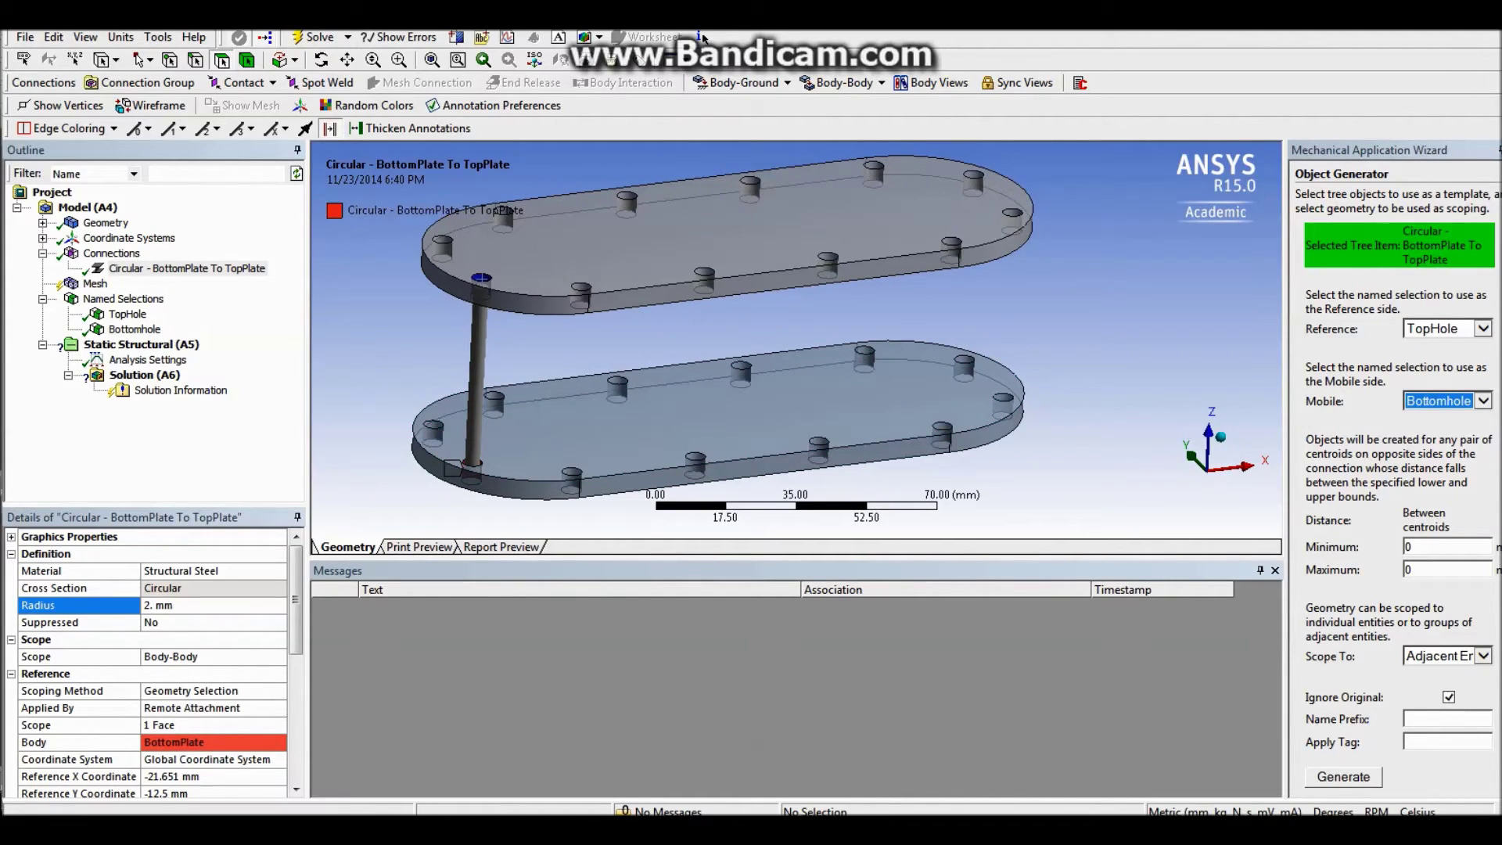
- Set the distance between centroids to a minimum of 45 and a maximum of 55
key("Tab")
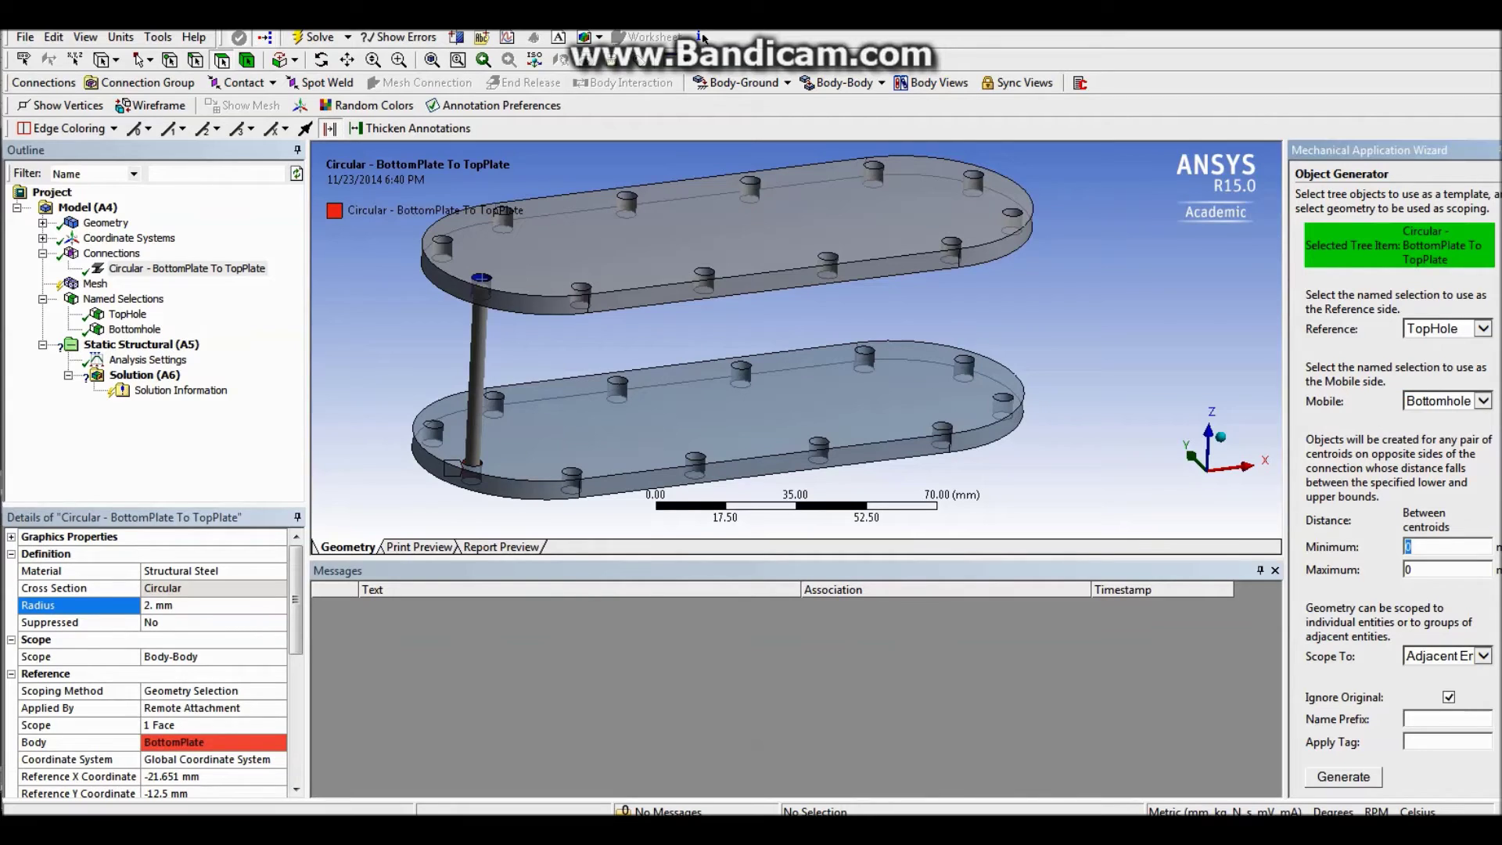
key("BackSpace")
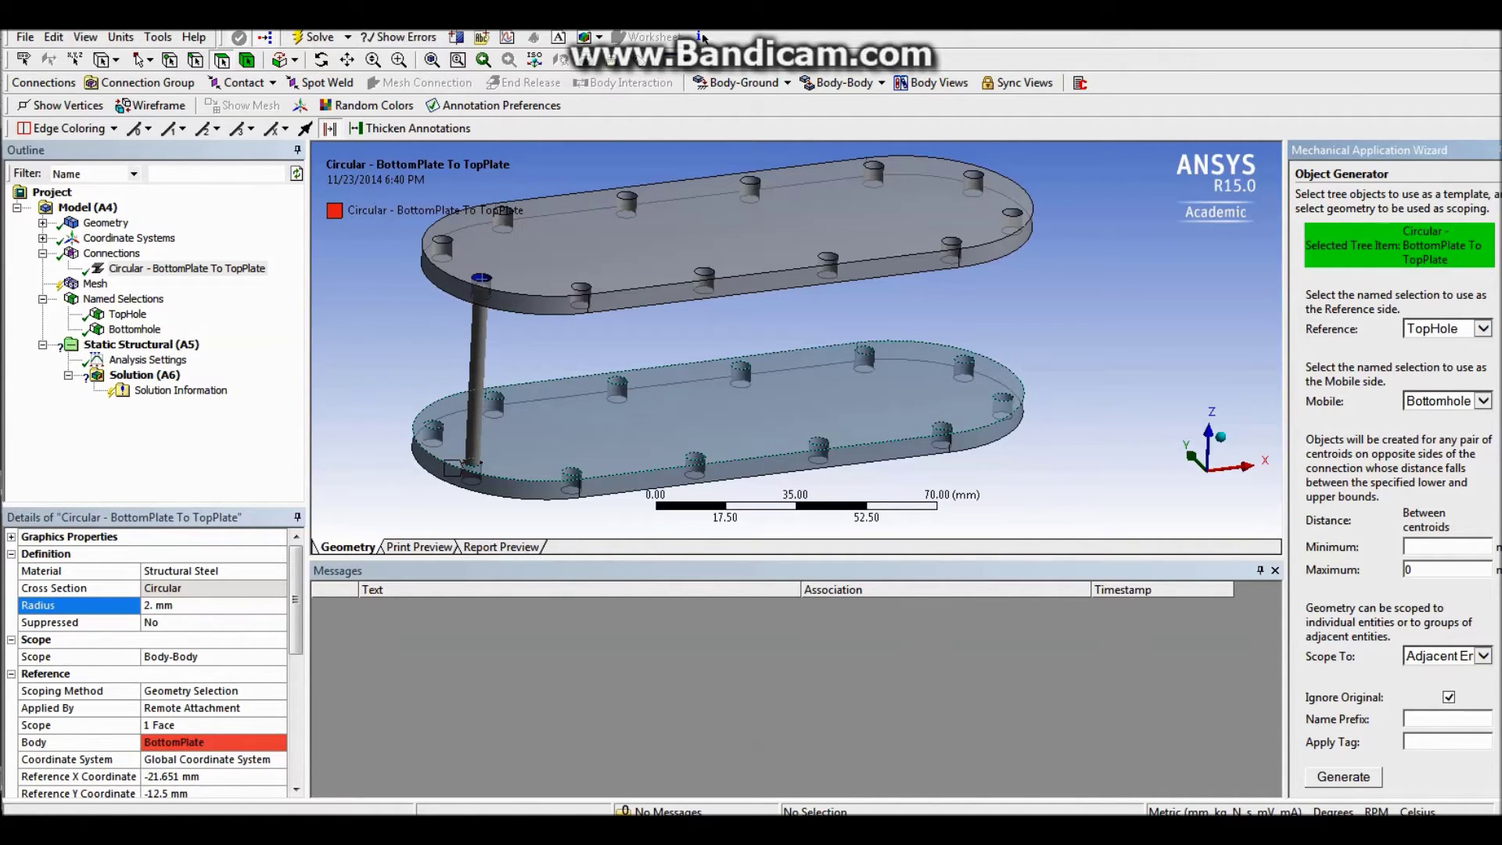
middle_click_drag(720, 406, 774, 297)
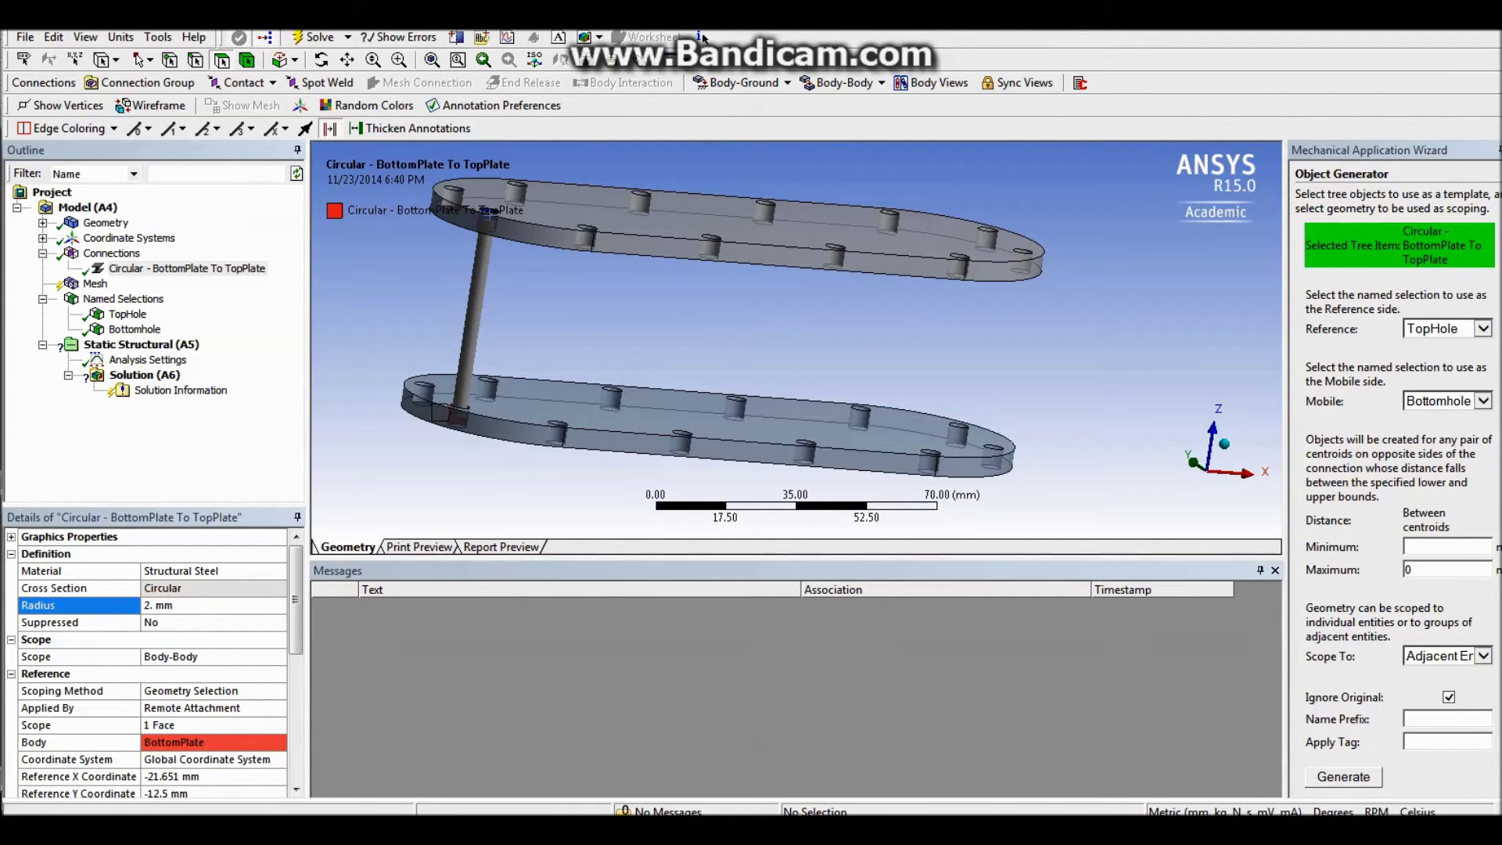
left_click(1437, 546)
type("45")
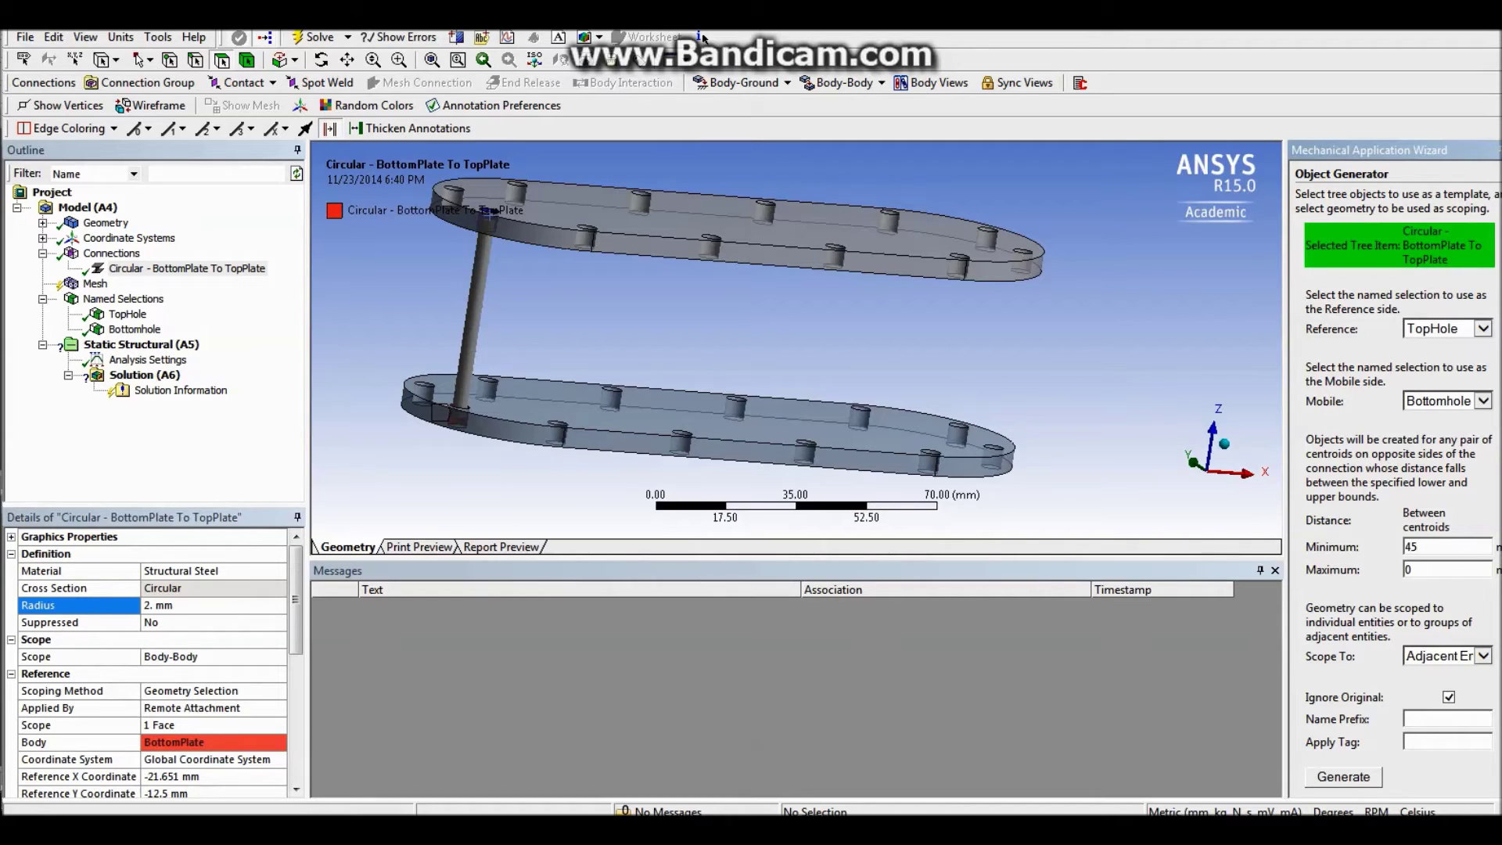
key("Tab")
key("BackSpace")
mouse_move(704, 423)
middle_mouse_down()
mouse_move(731, 450)
mouse_move(723, 430)
middle_mouse_up()
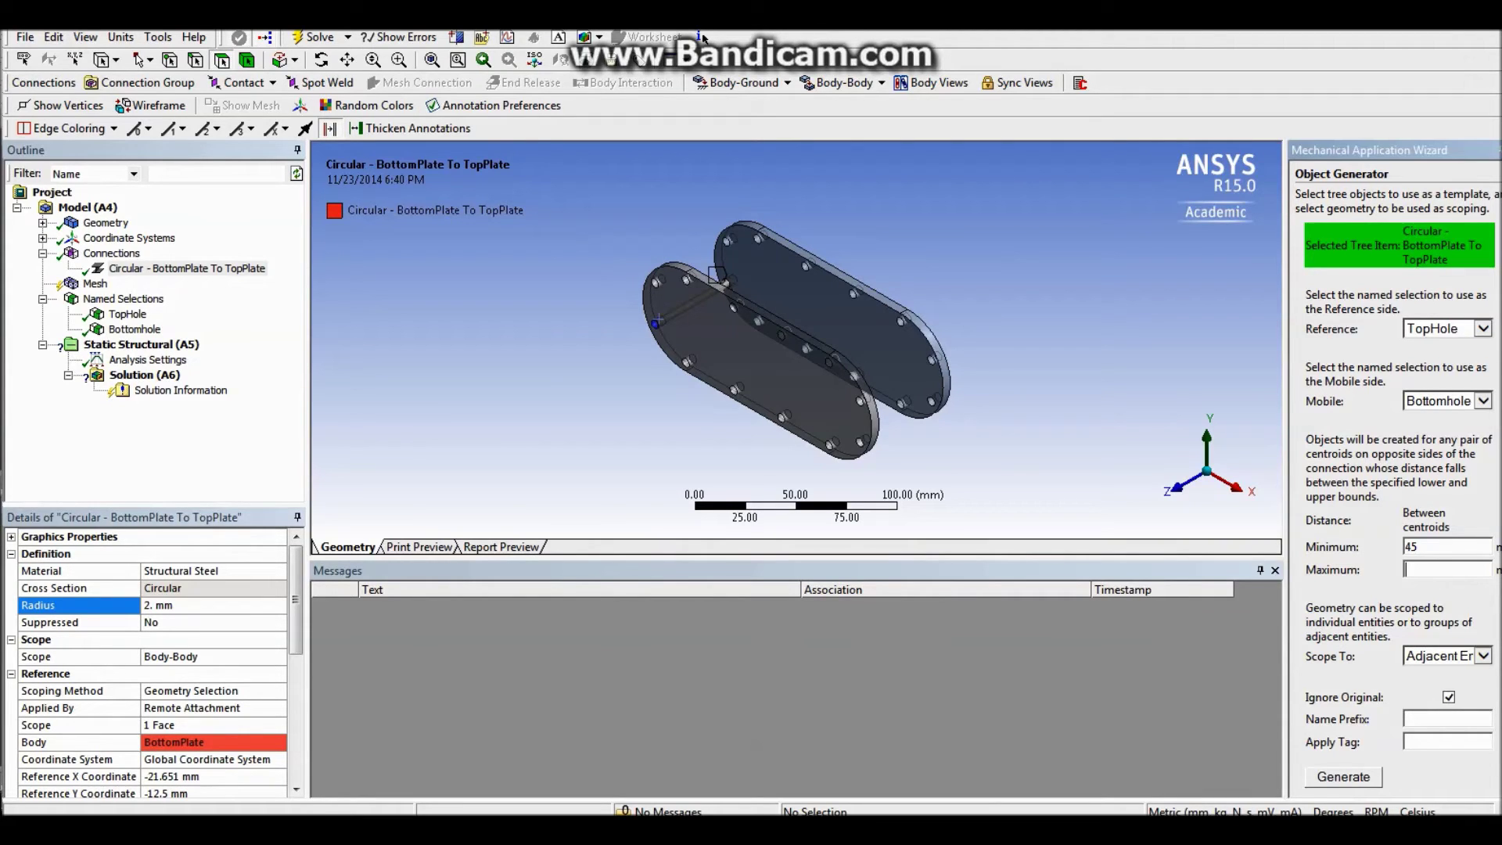
type("55")
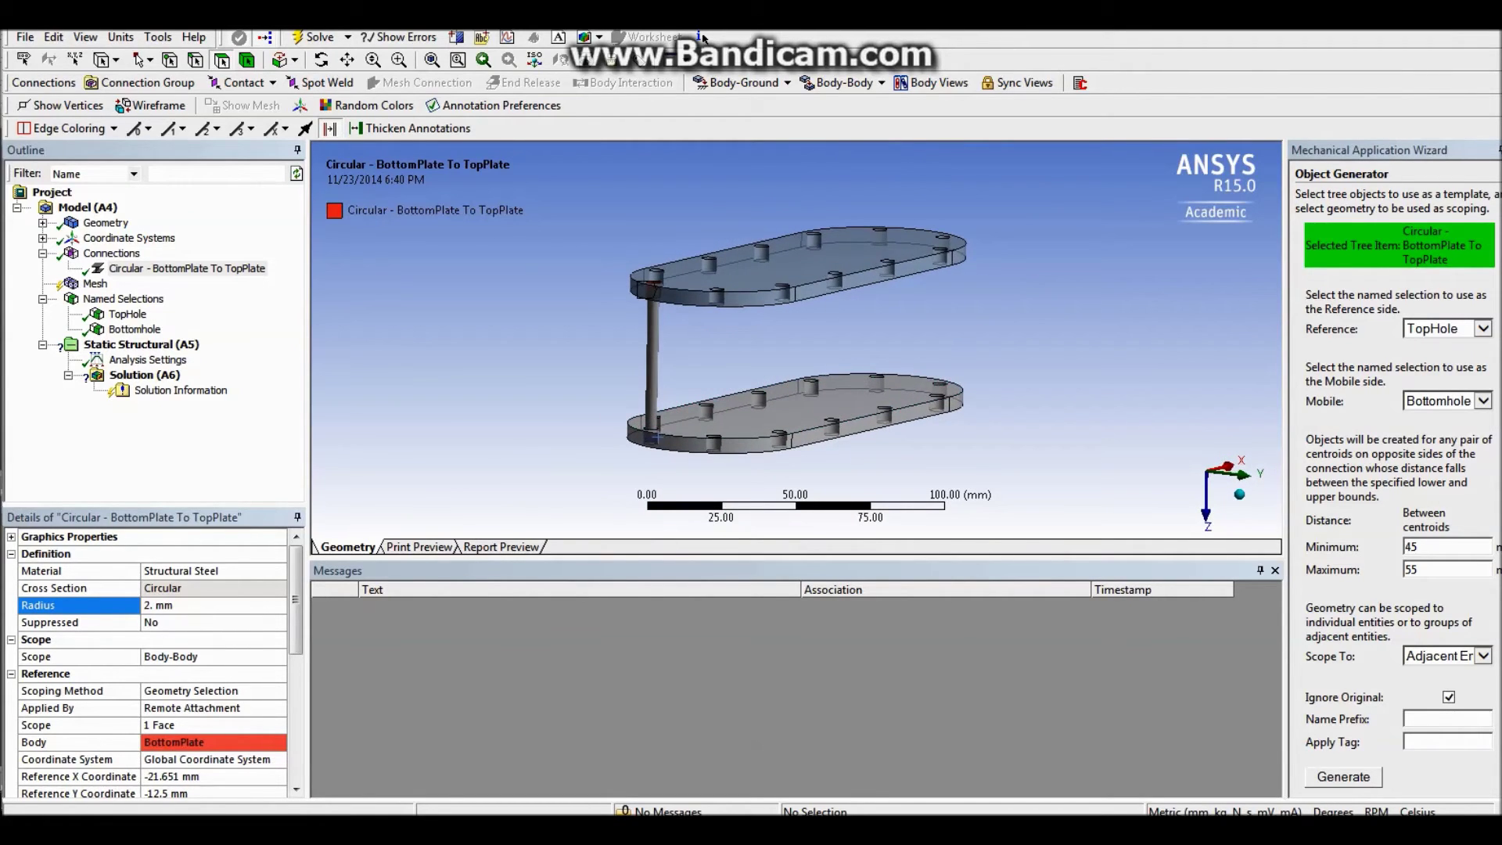
- Generate the beam connections between all remaining TopHole and Bottomhole pairs, inspect the beams, and collapse the Connections branch
left_click(1343, 777)
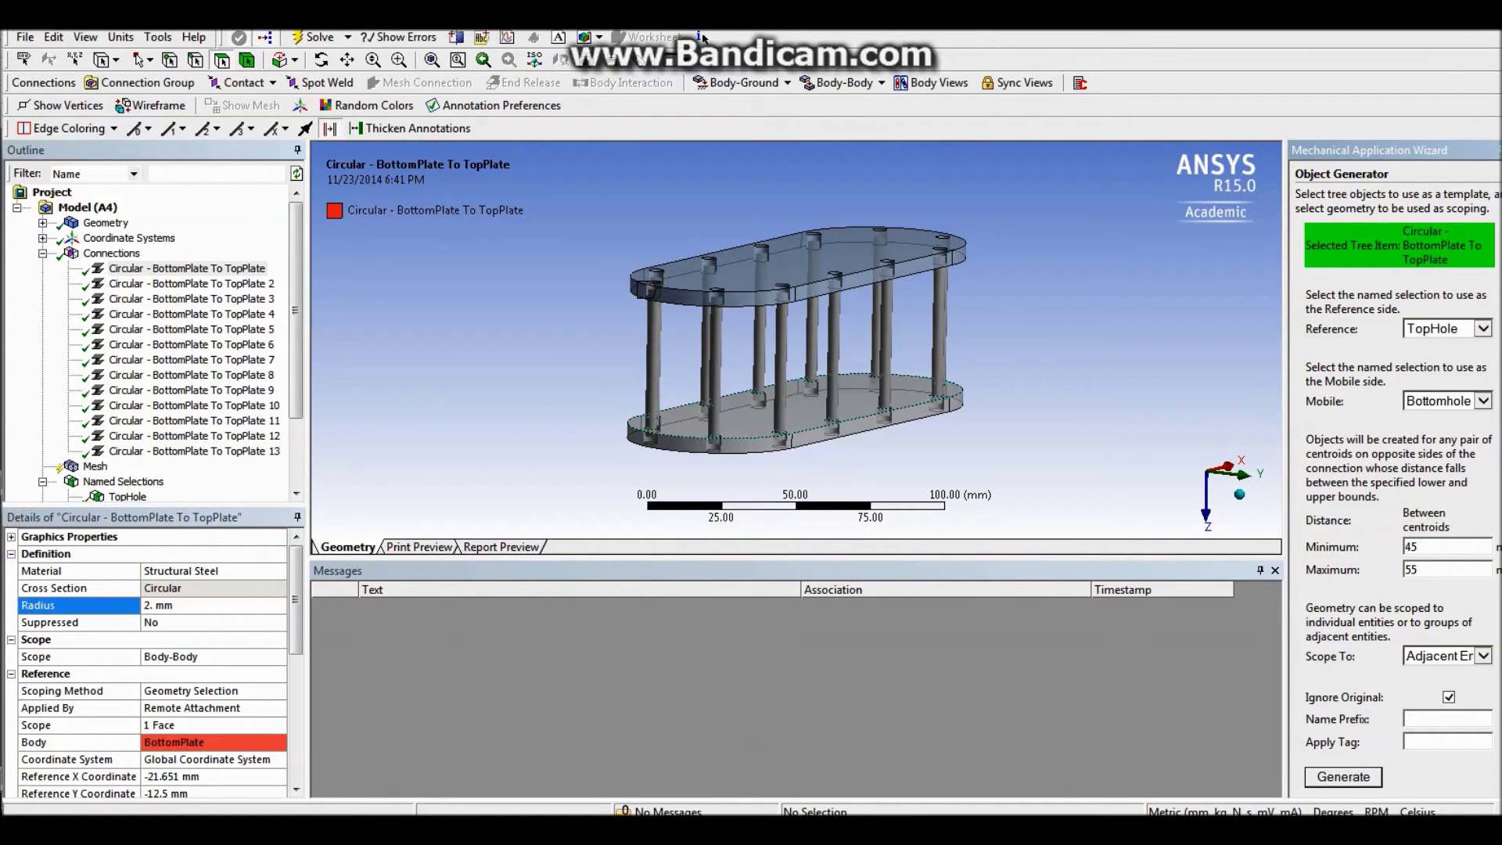
middle_click_drag(813, 406, 860, 418)
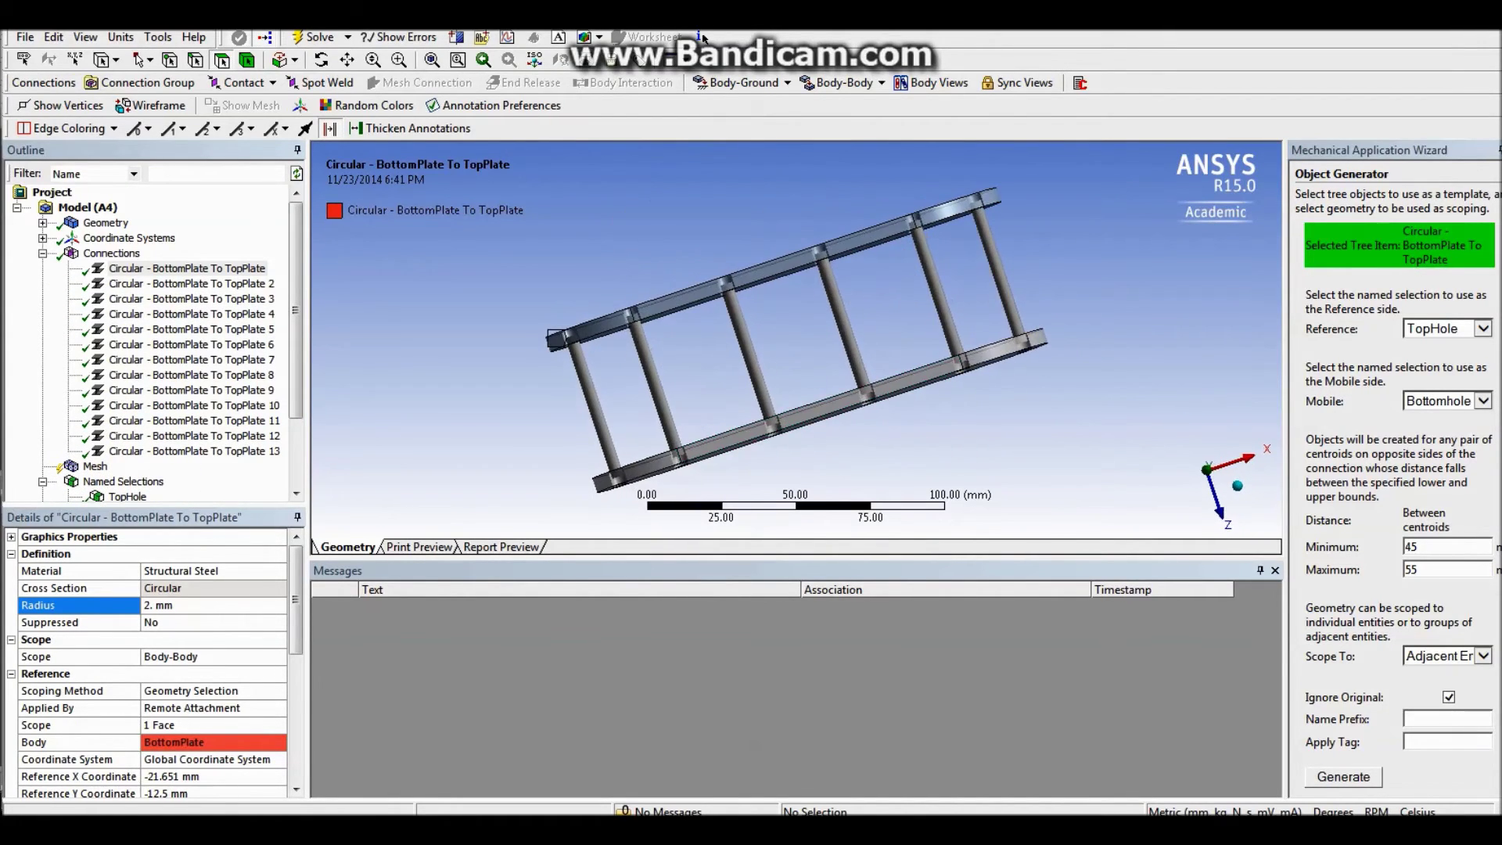
middle_click_drag(727, 313, 876, 344)
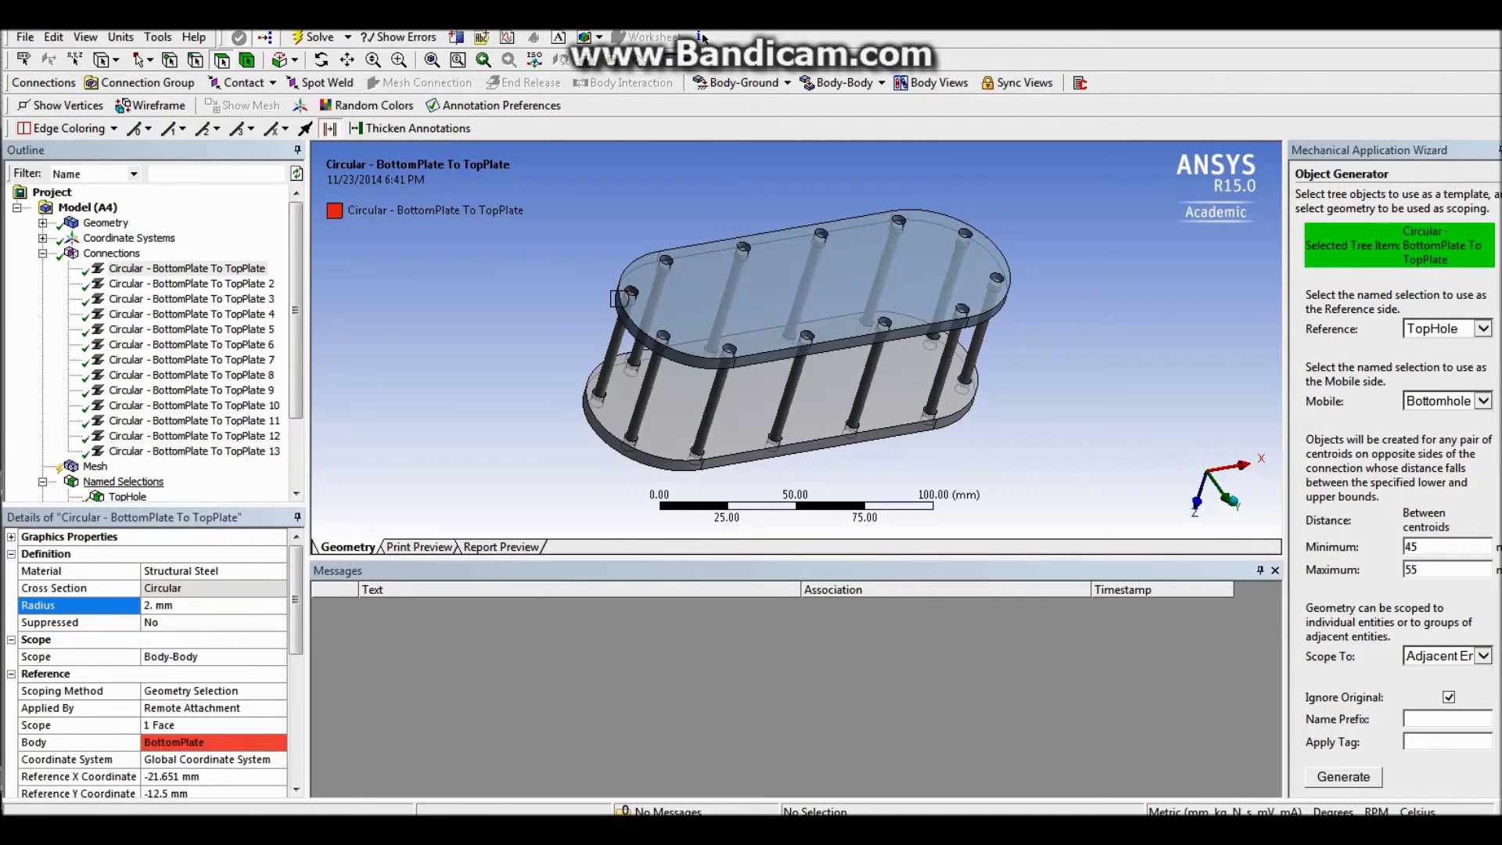
left_click(94, 466)
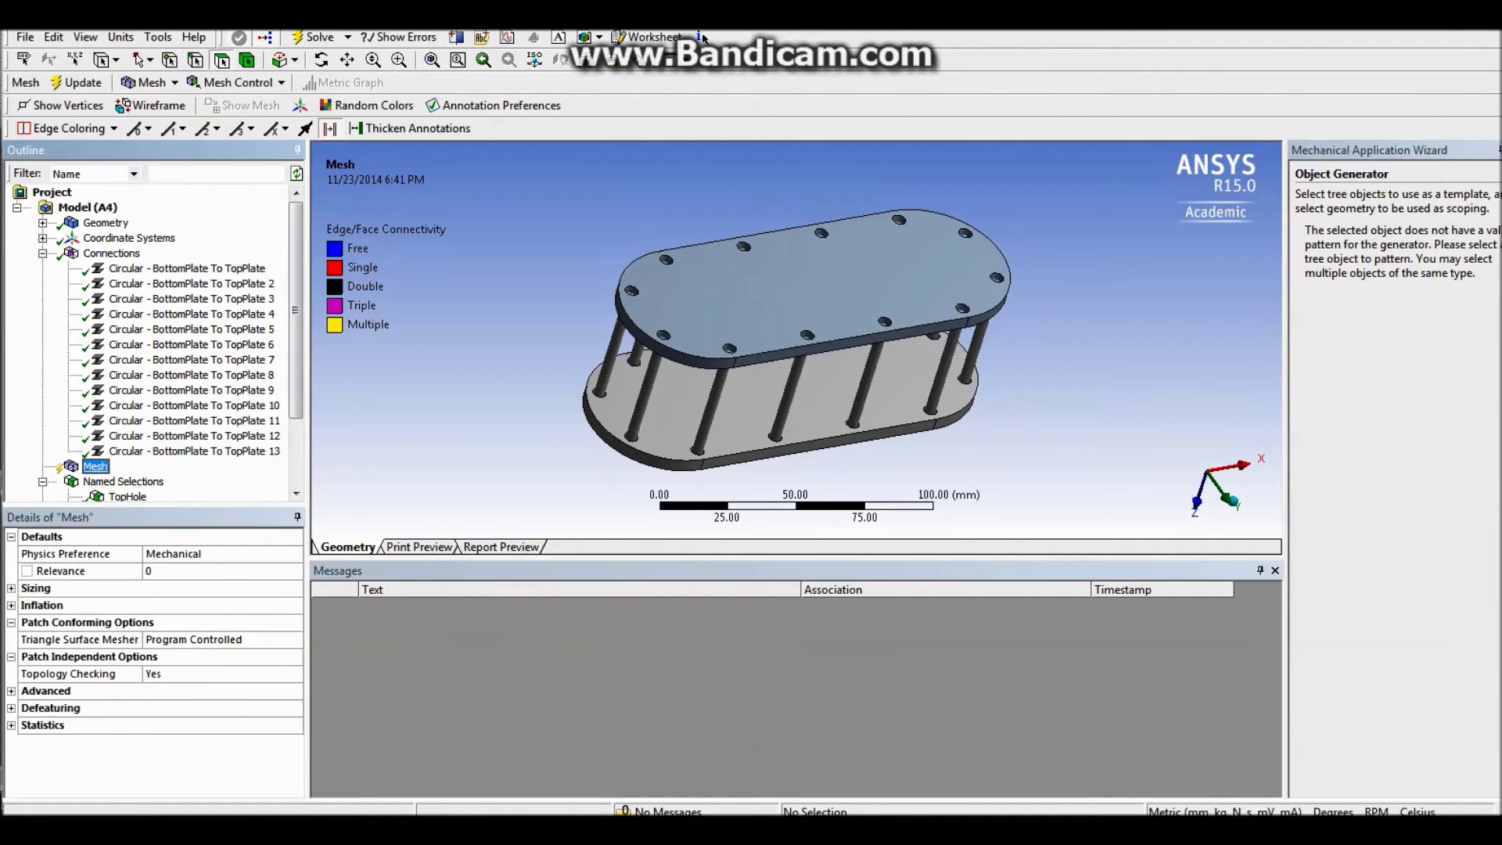
left_click(44, 254)
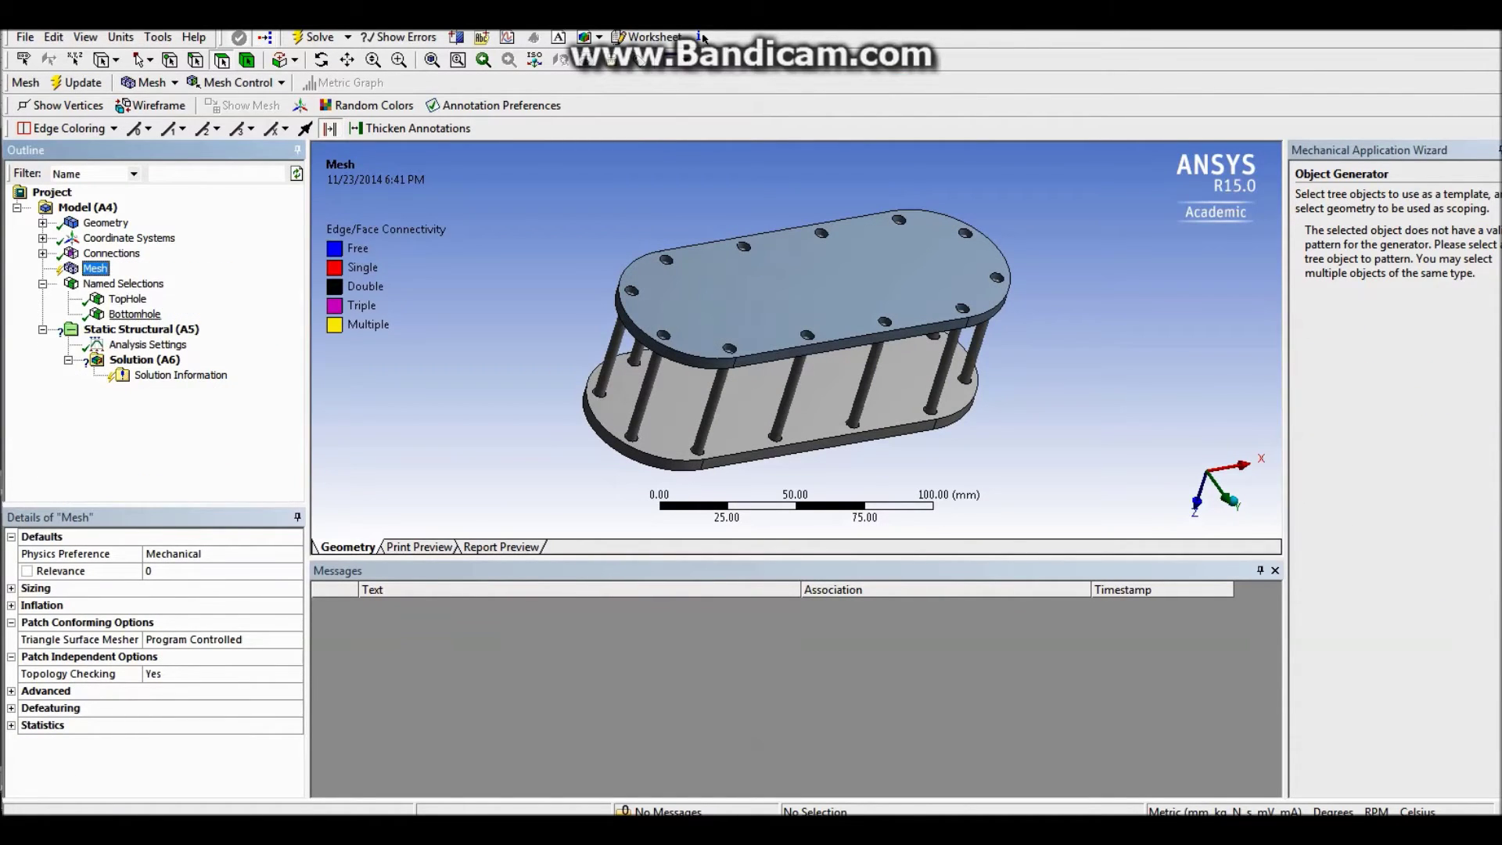
- Add a fixed support to the static structural analysis on the bottom plate's four outer side faces, extending the selection from one face
left_click(141, 329)
left_click(264, 83)
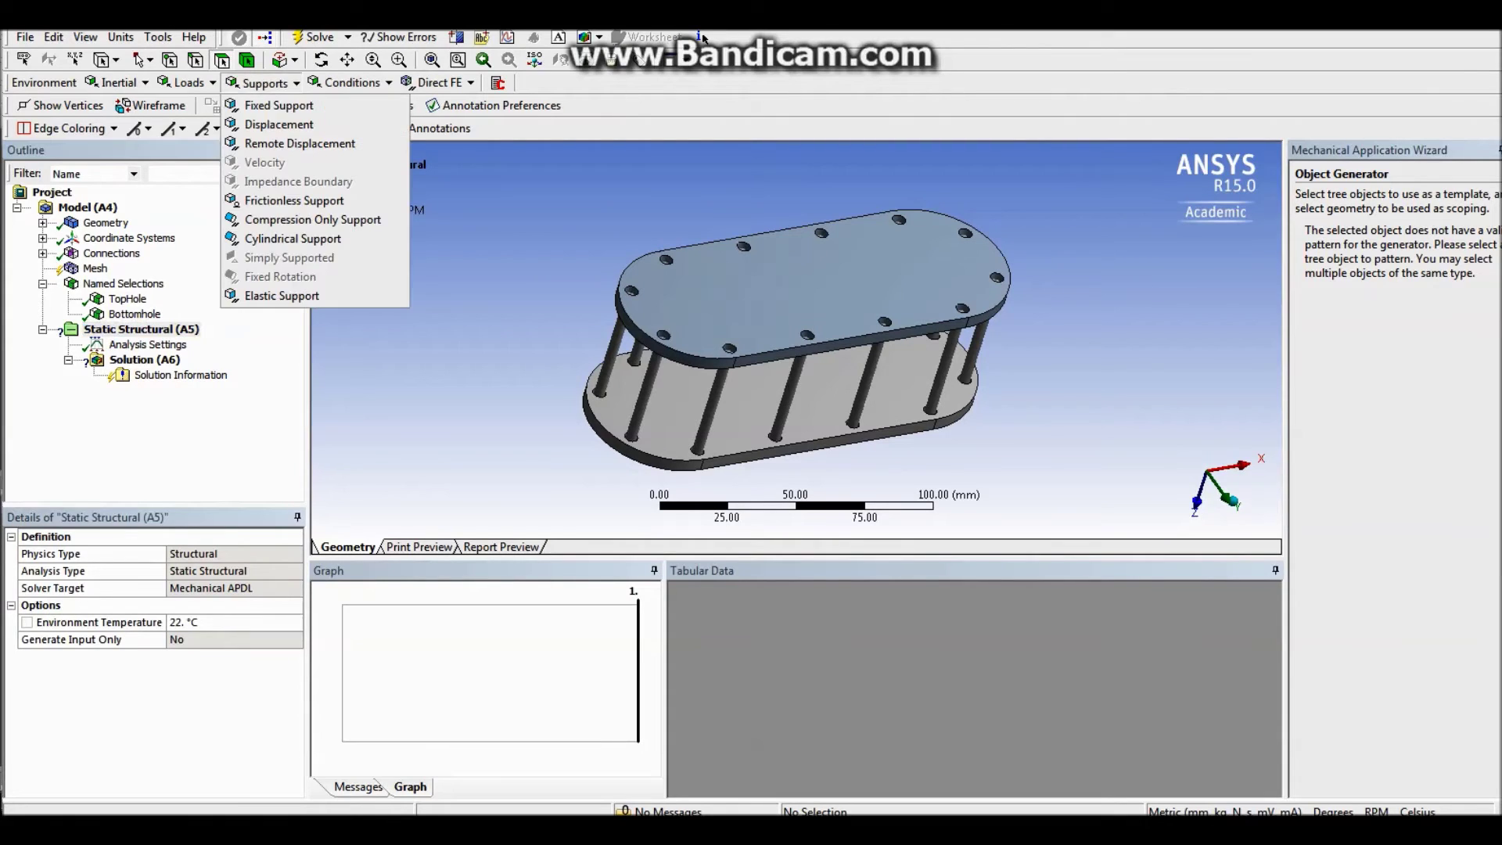
left_click(278, 106)
mouse_move(790, 391)
middle_mouse_down()
mouse_move(782, 313)
mouse_move(821, 422)
mouse_move(739, 371)
middle_mouse_up()
scroll(782, 337, "up", 2)
scroll(739, 371, "up", 2)
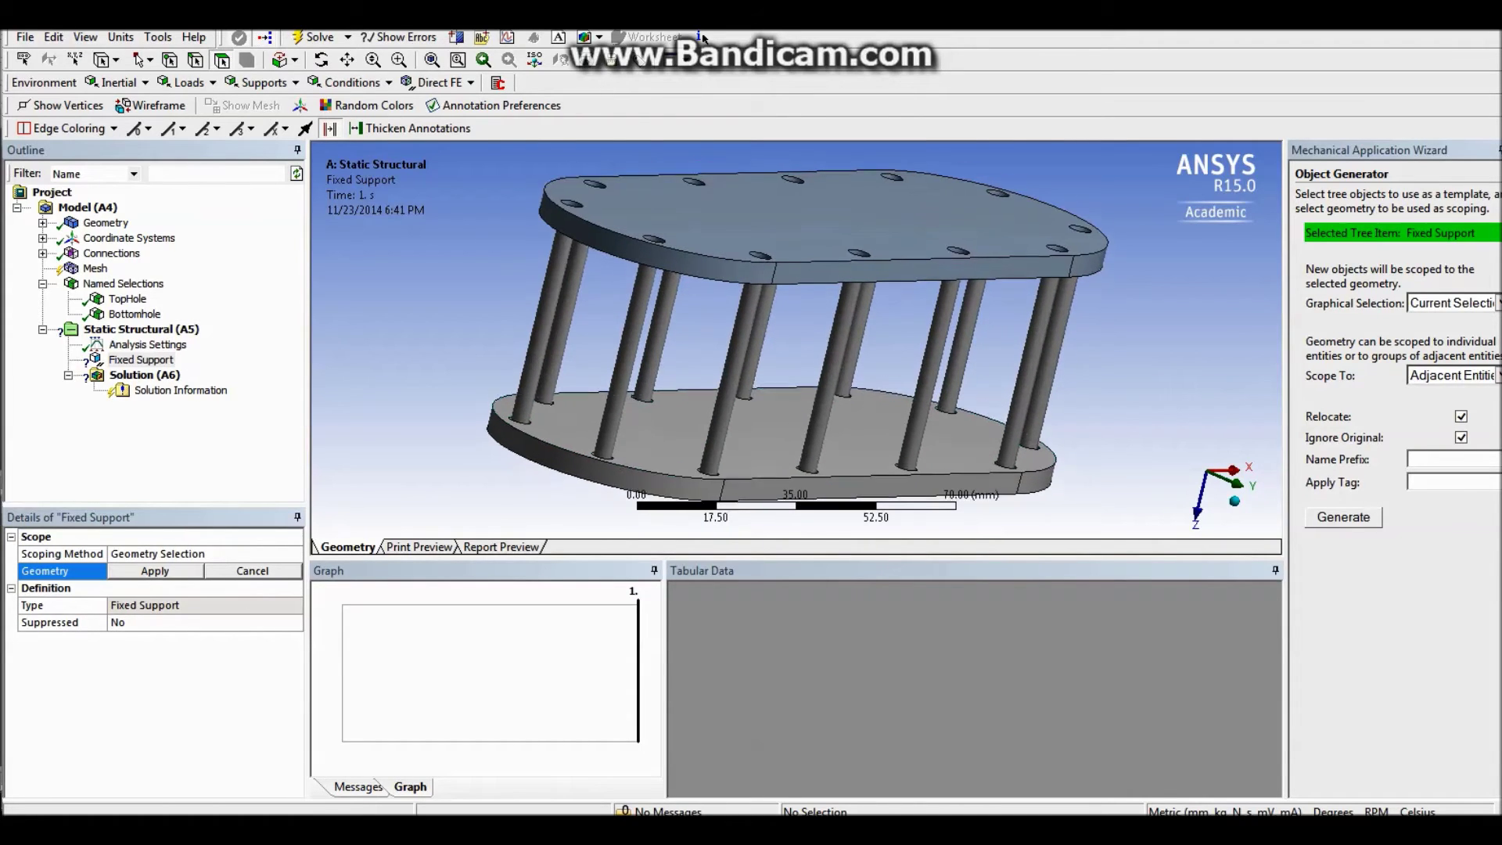
middle_click_drag(849, 354, 856, 295, "ctrl")
left_click(638, 423)
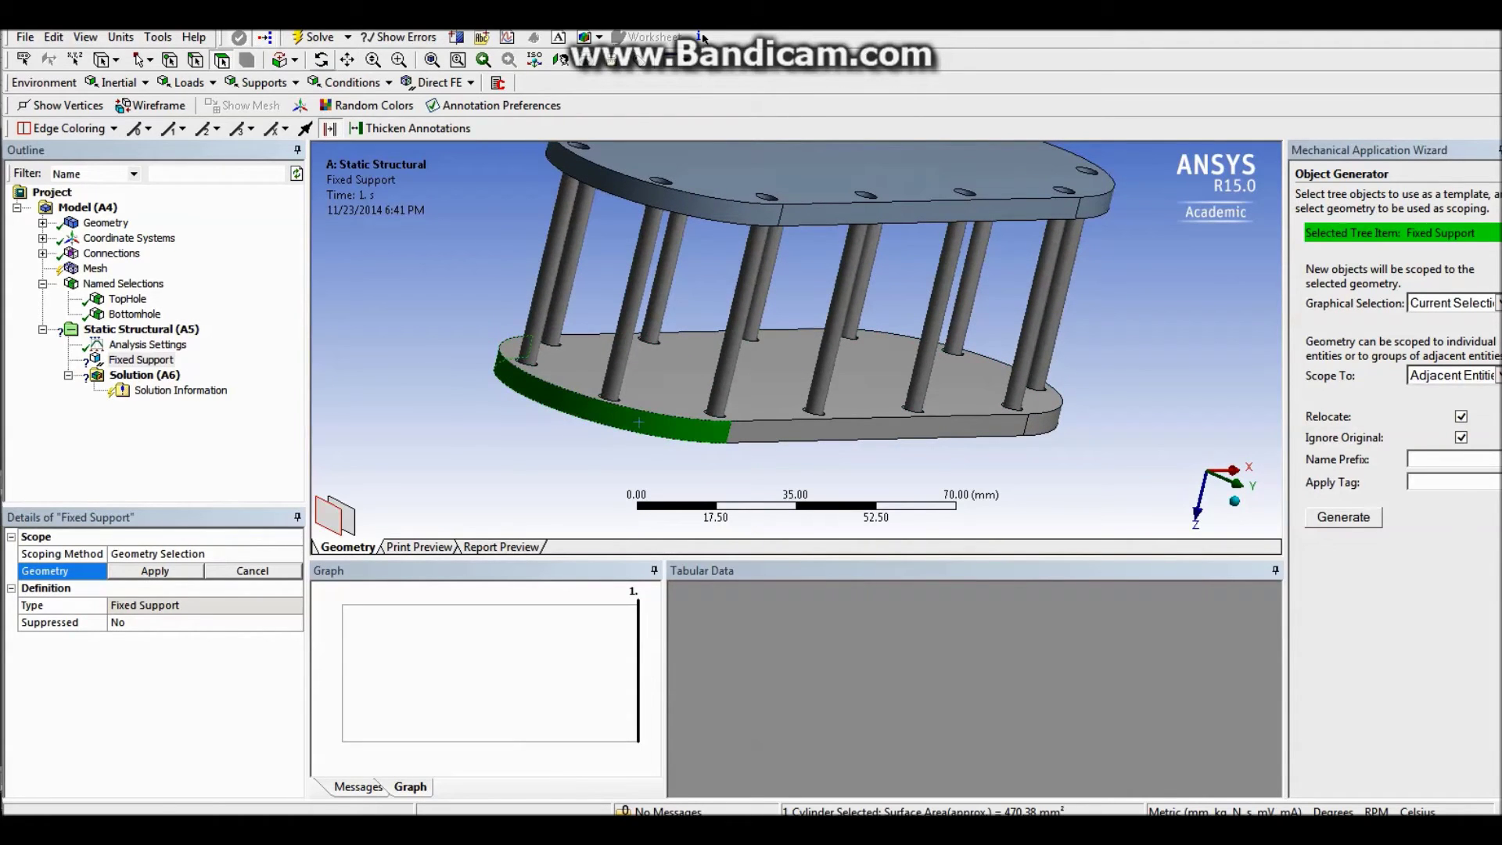
left_click(285, 60)
left_click(332, 102)
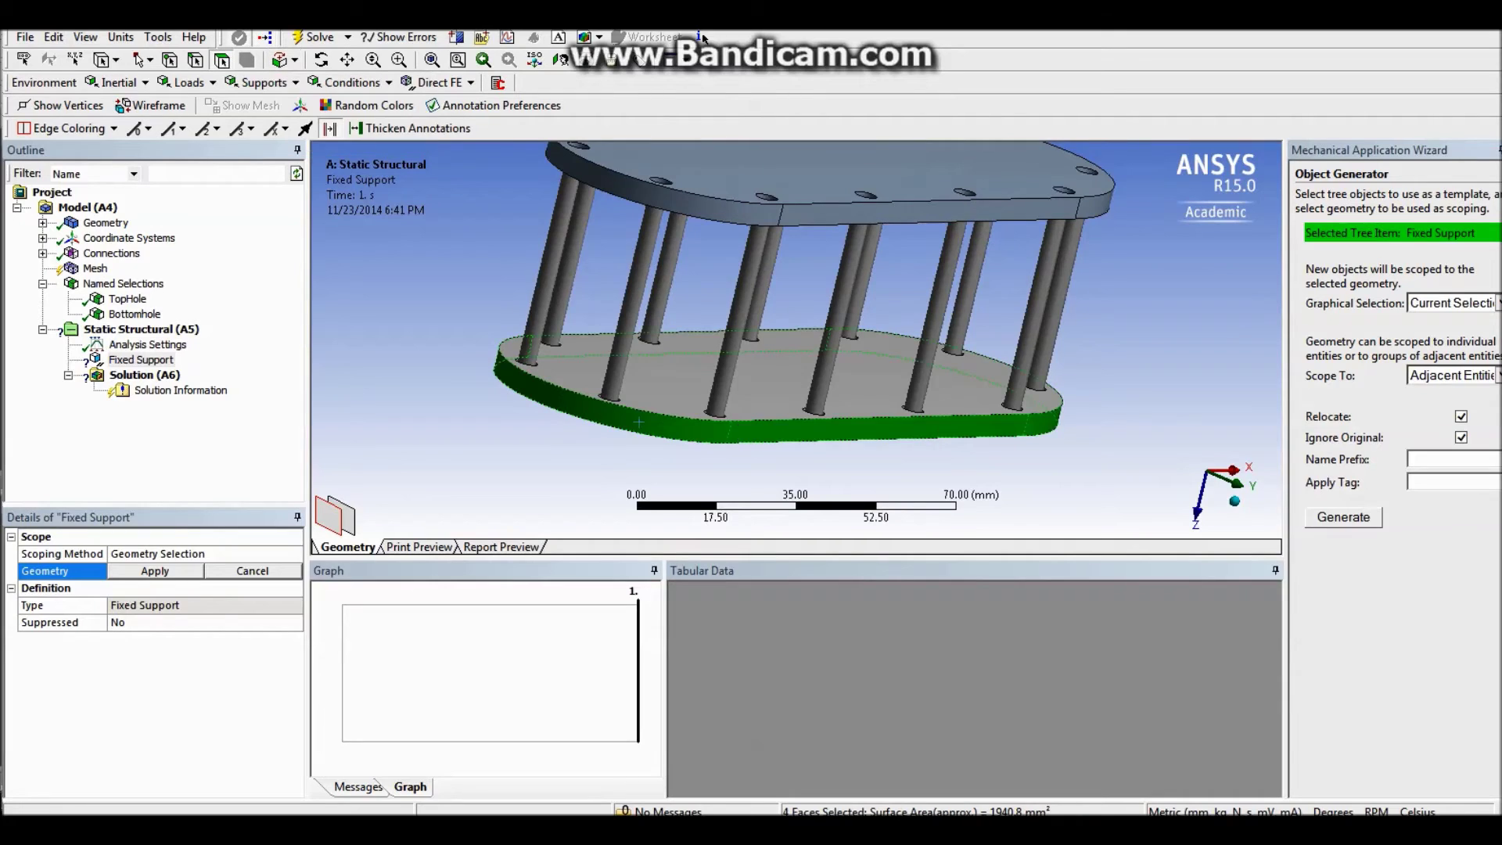
mouse_move(783, 359)
middle_mouse_down()
mouse_move(821, 242)
mouse_move(805, 363)
mouse_move(798, 336)
middle_mouse_up()
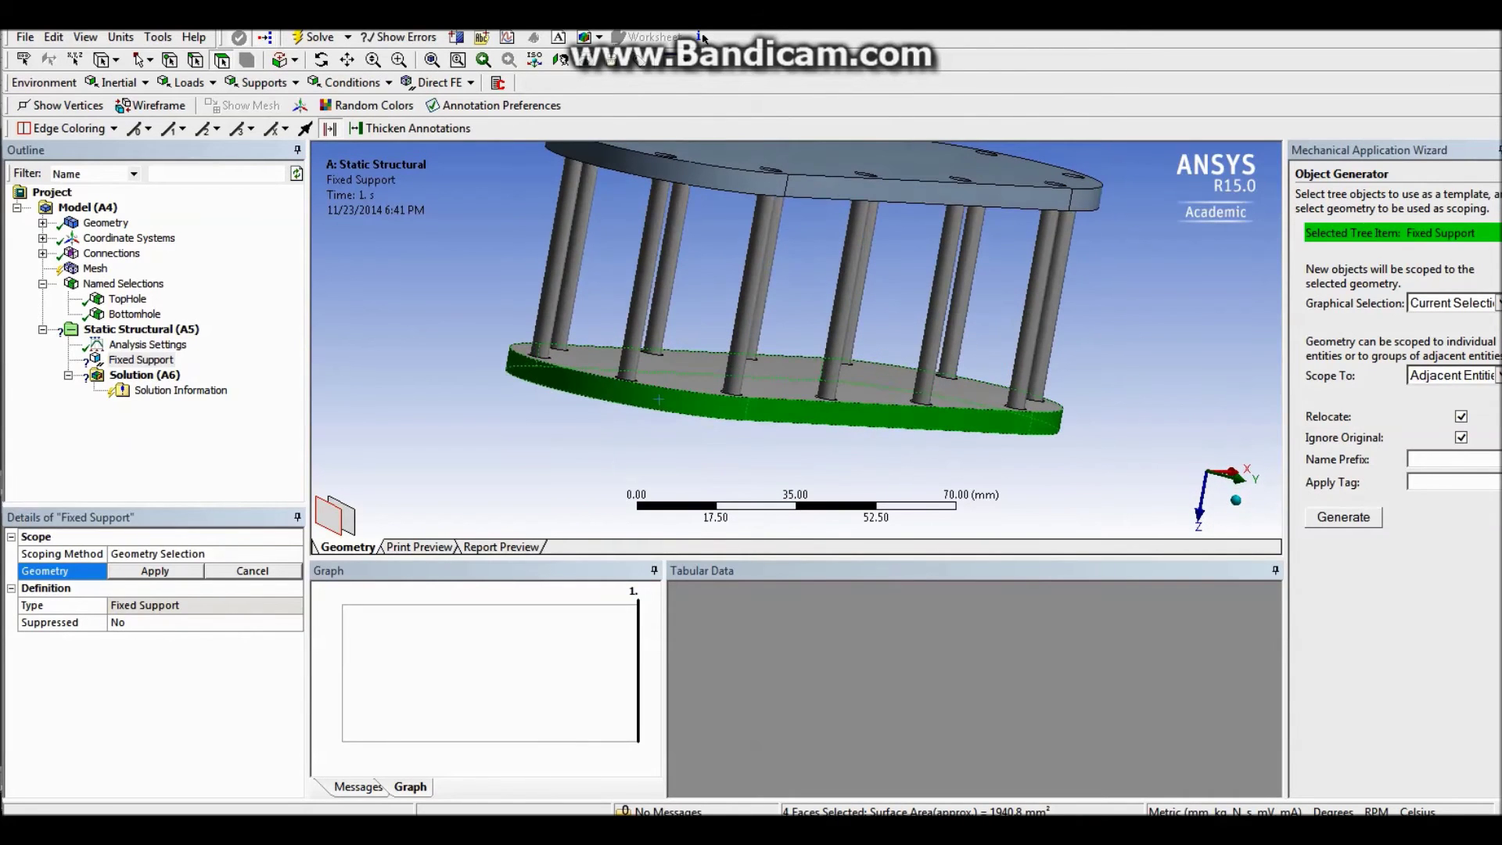
left_click(155, 571)
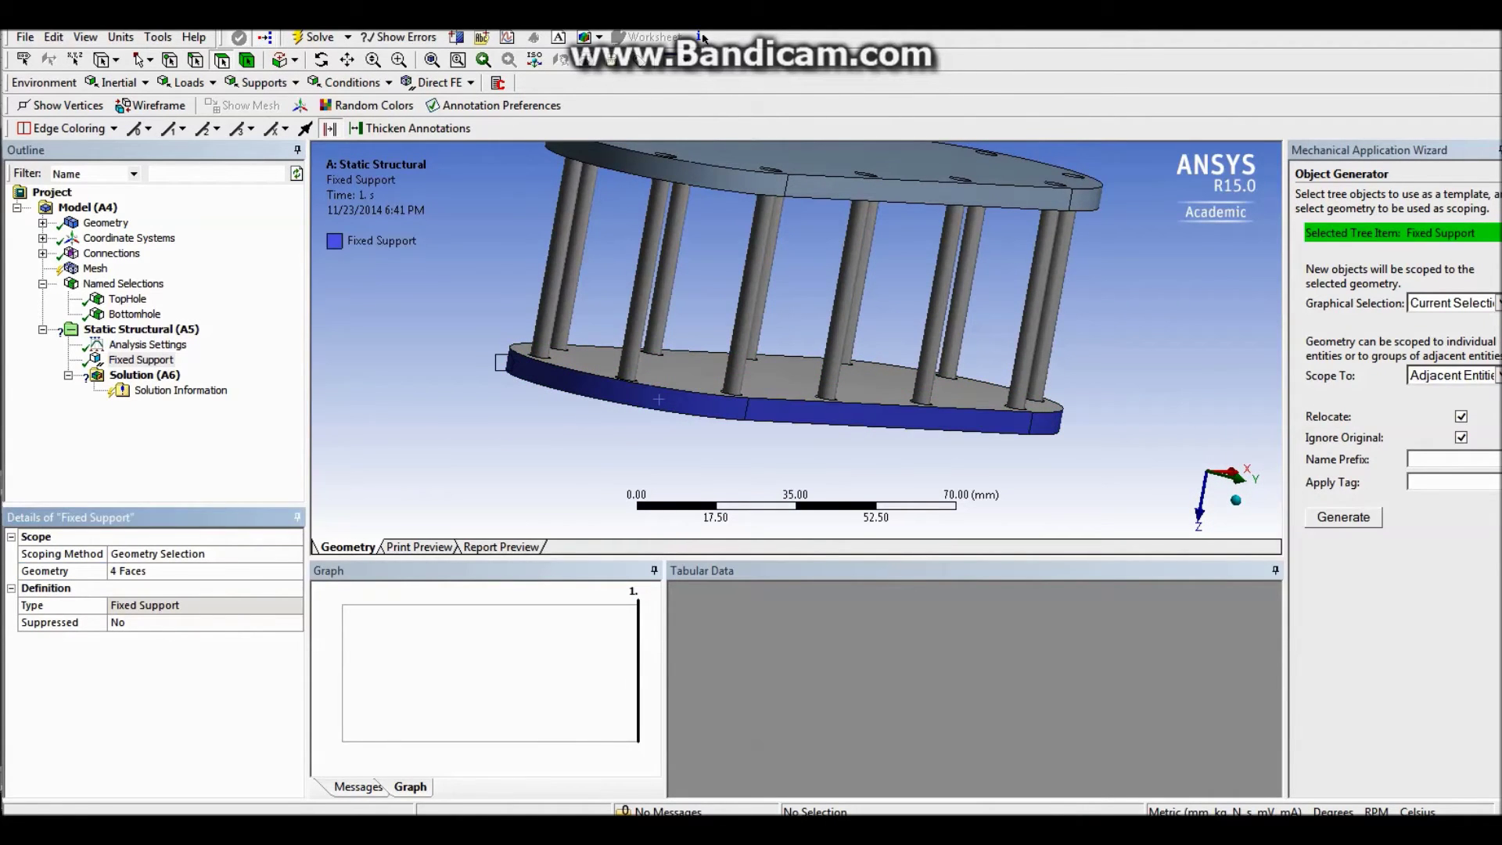
- Insert a force load, select the top plate's upper face, and define the force by components
mouse_move(782, 337)
middle_mouse_down()
mouse_move(794, 364)
mouse_move(833, 368)
middle_mouse_up()
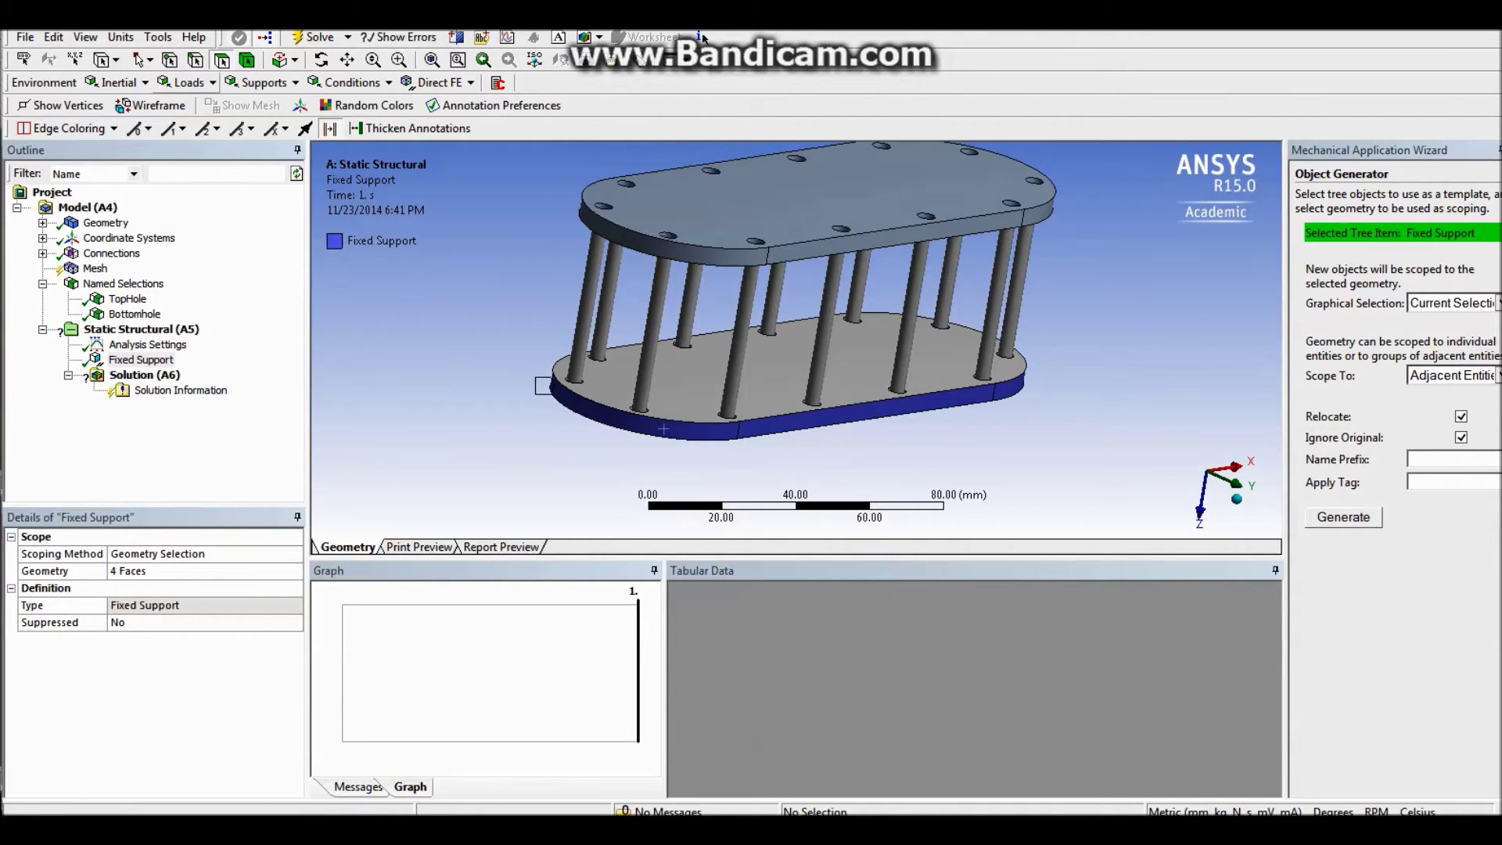
left_click(189, 82)
left_click(205, 164)
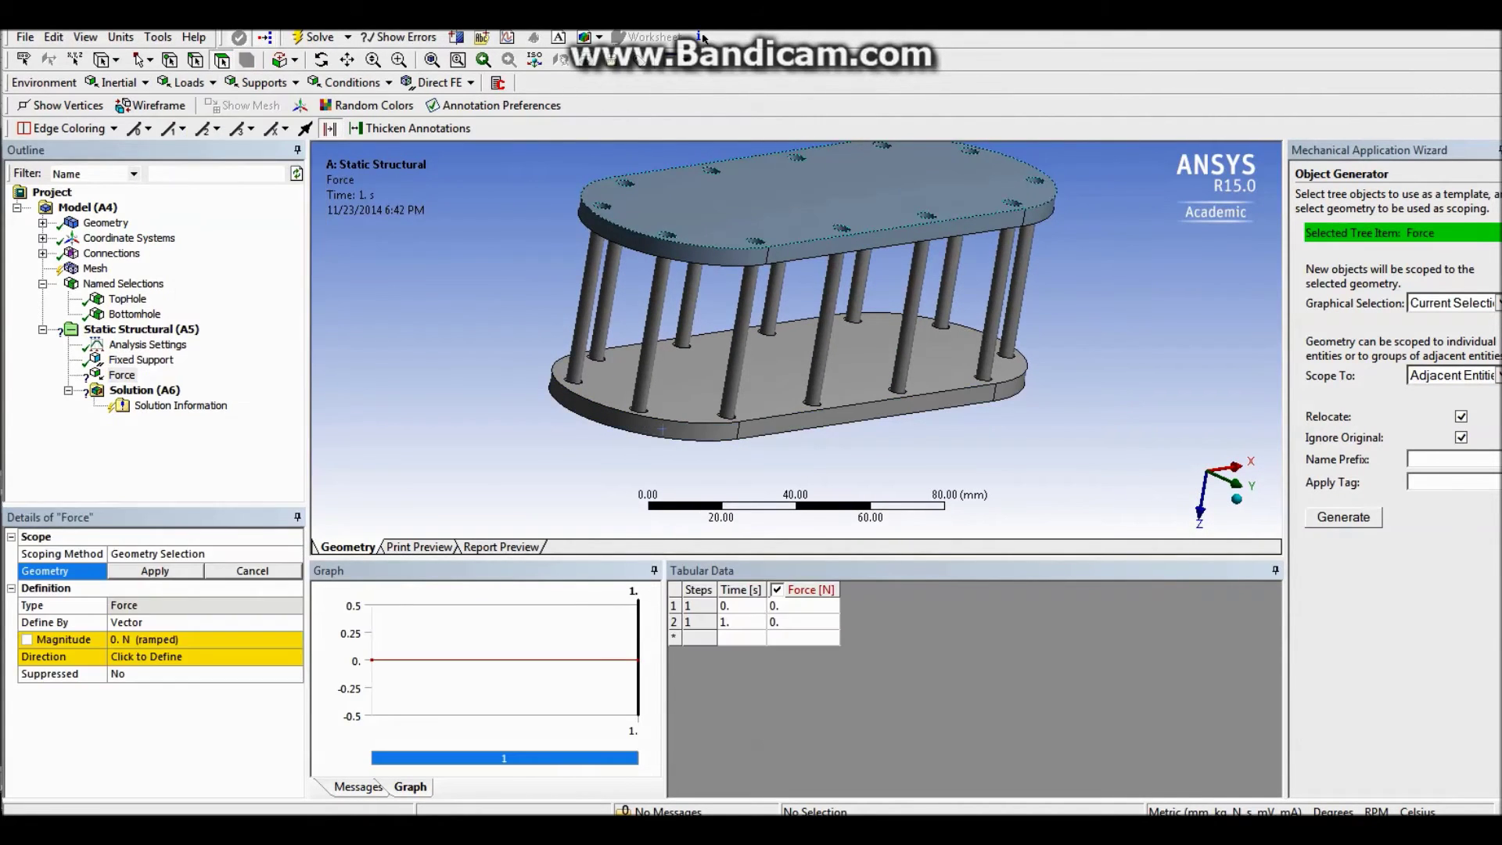
left_click(747, 188)
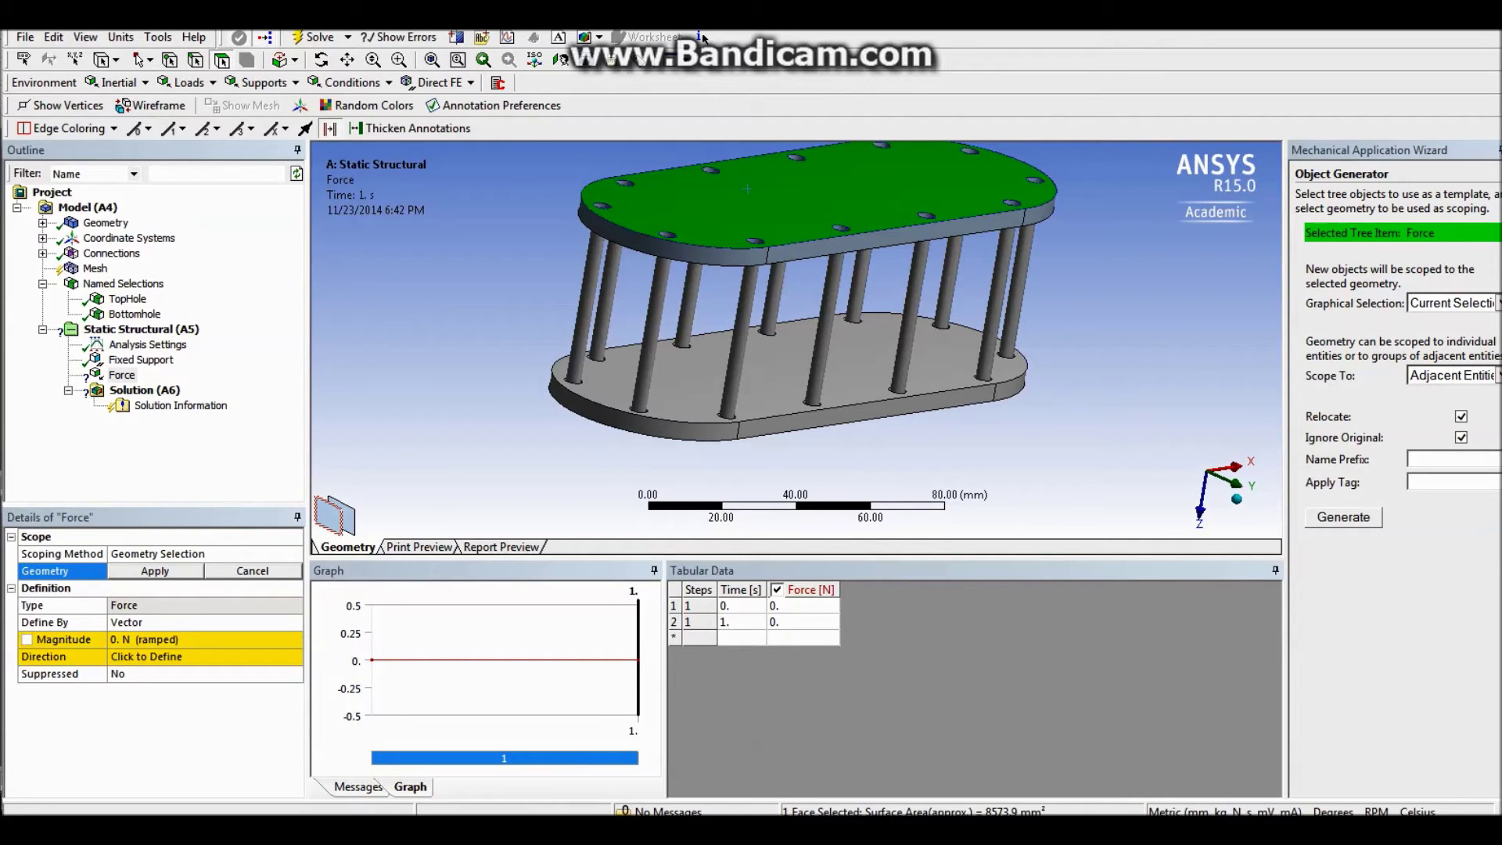
left_click(195, 623)
left_click(295, 623)
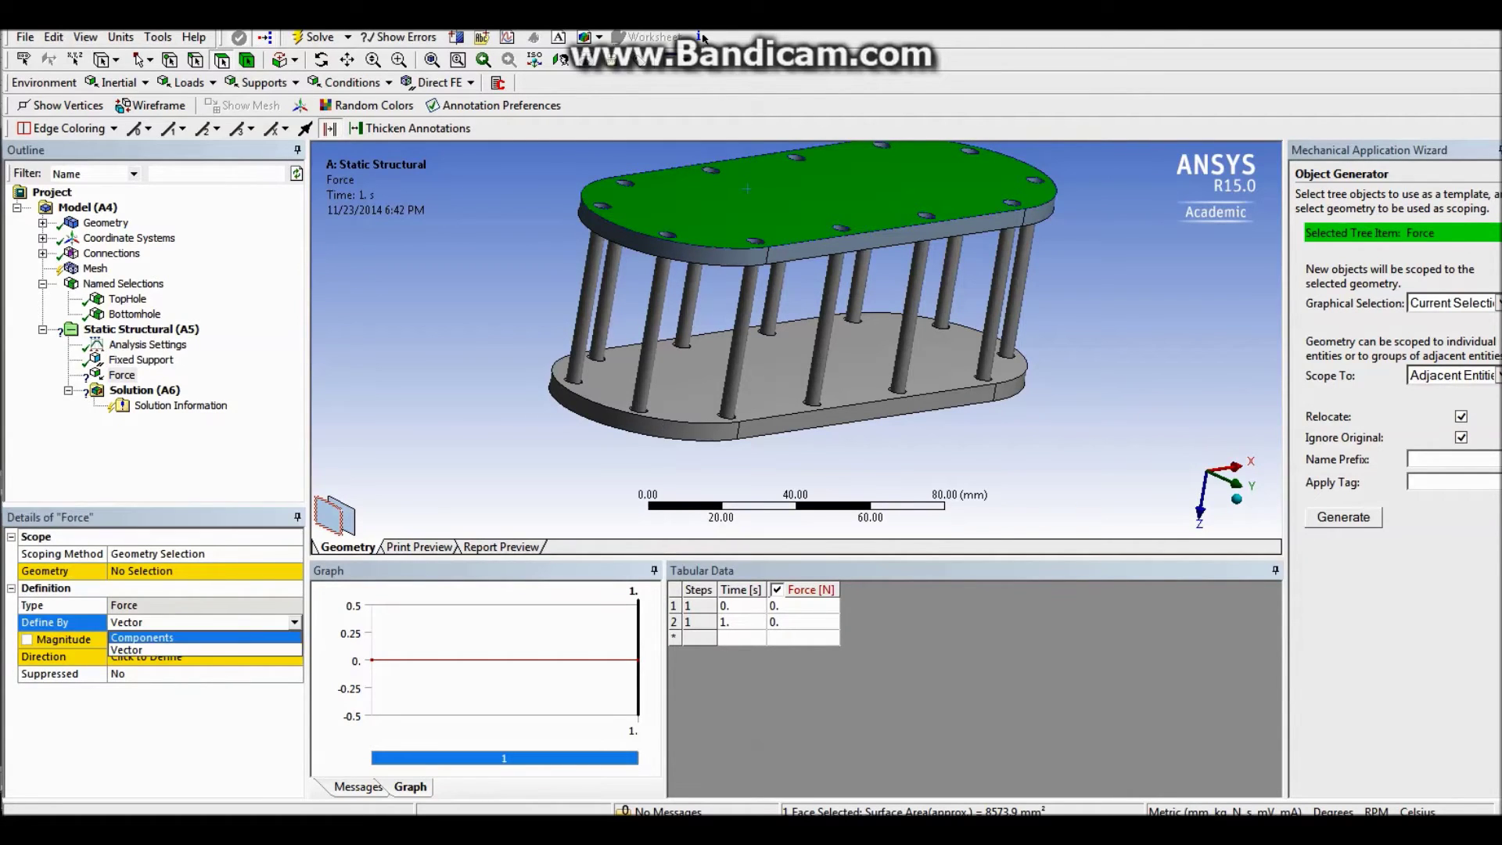
left_click(148, 637)
- Set the force's Z component to -1000 N
left_click(195, 690)
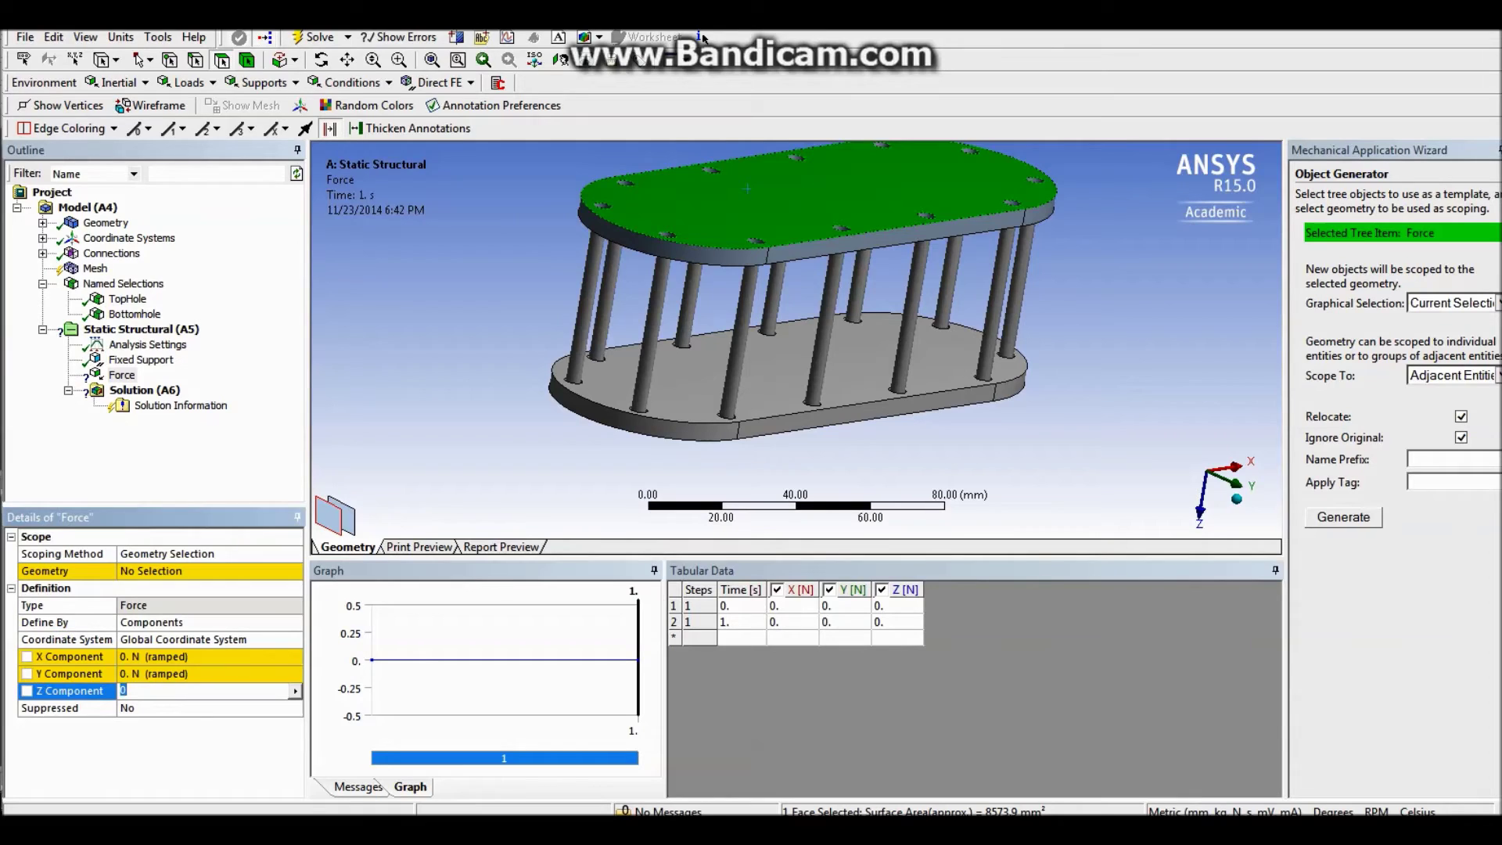
type("-1000")
key("Return")
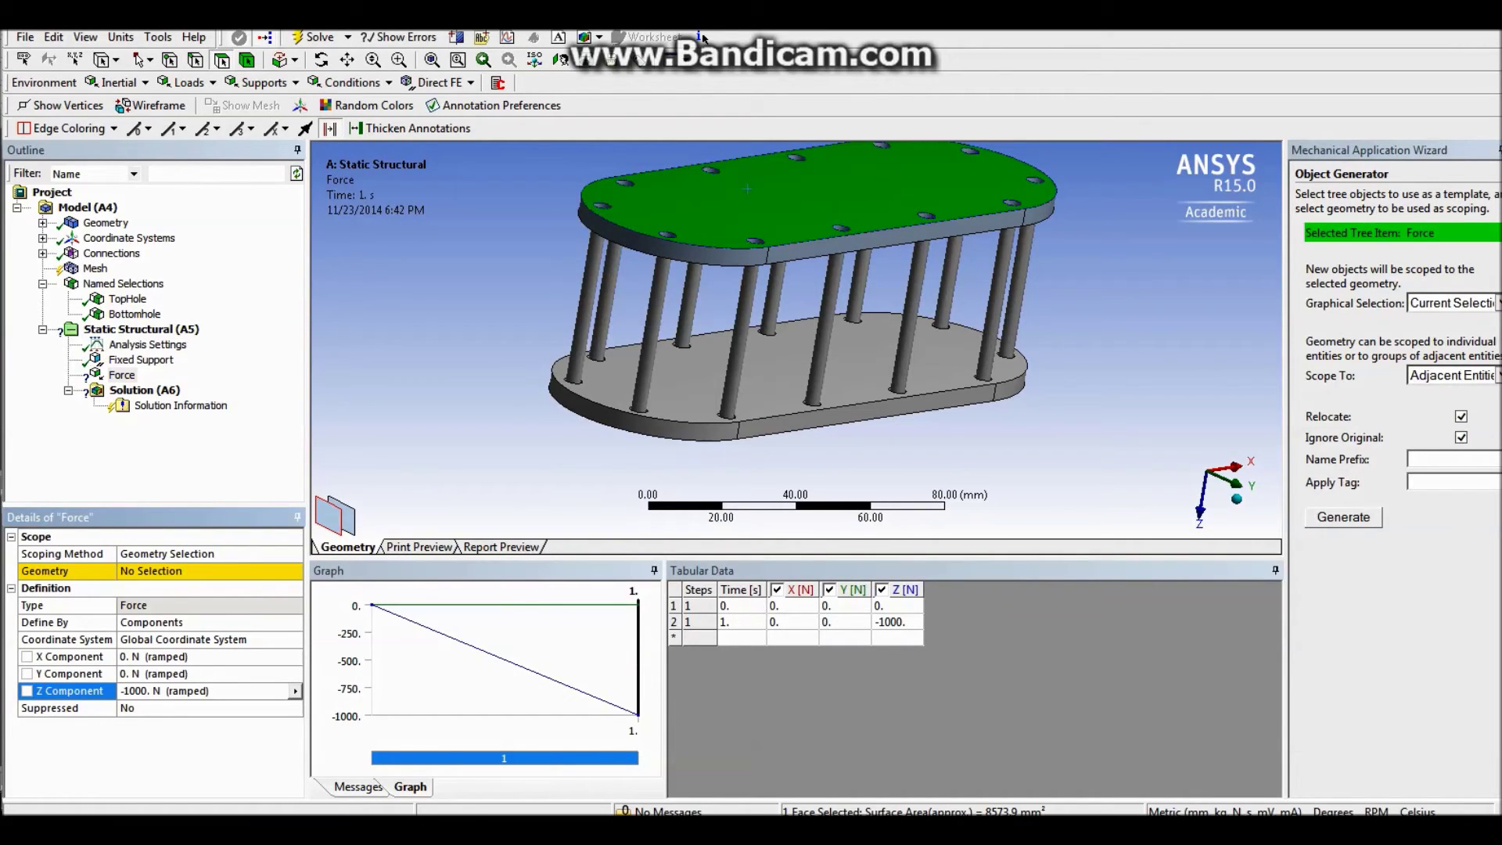
- Scope the force to the selected upper face of the top plate and view its direction arrow
left_click(164, 571)
left_click(163, 571)
middle_click_drag(688, 352, 743, 309)
scroll(743, 309, "down", 1)
- Set the force's Z component to 1000 N and check the load direction on the top plate
left_click(176, 673)
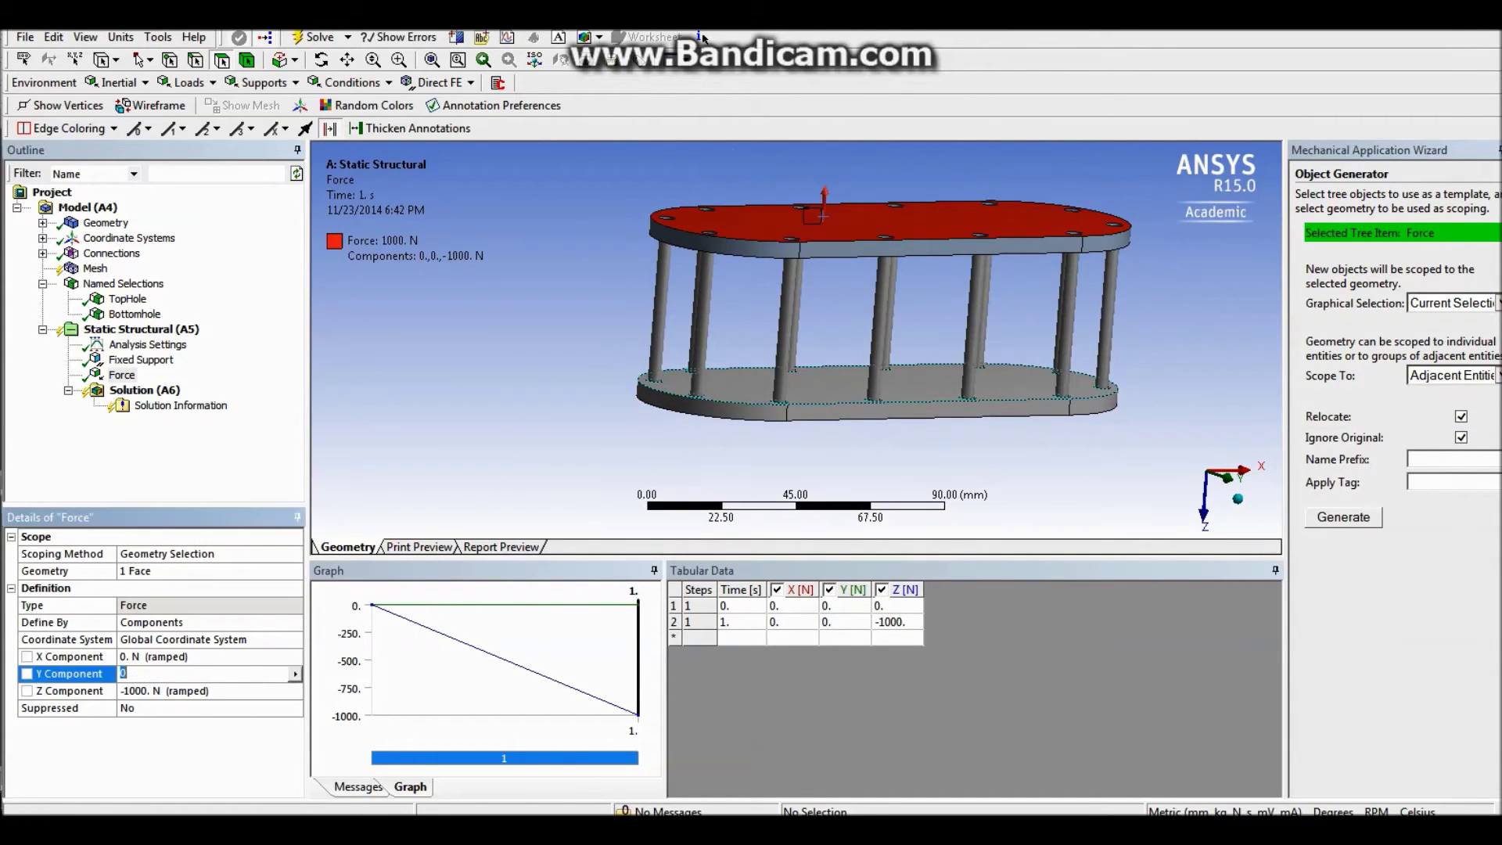
key("Tab")
type("1000")
key("Return")
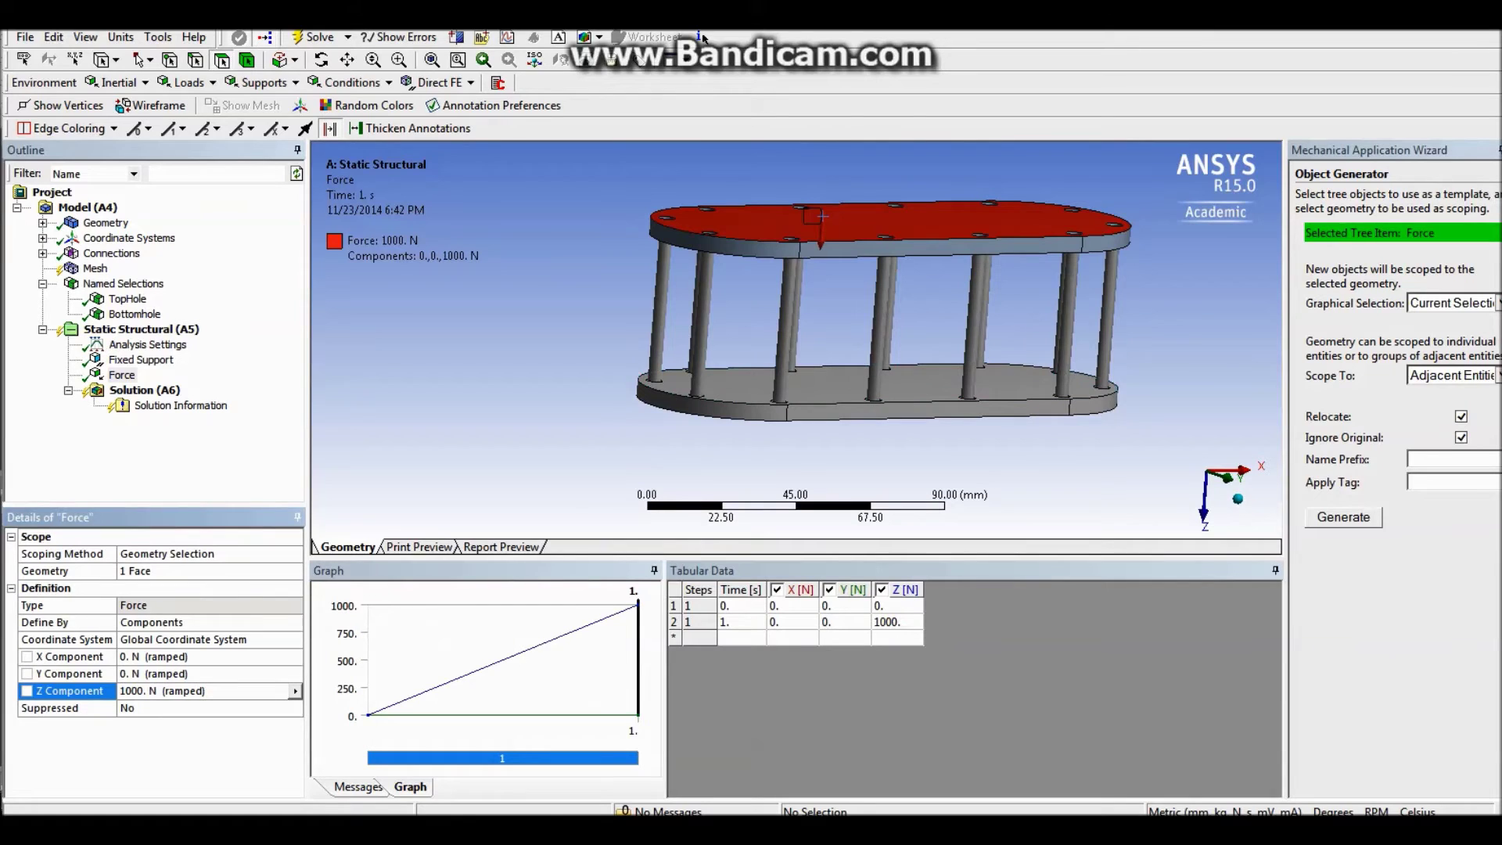
middle_click_drag(915, 274, 791, 336)
scroll(884, 313, "up", 5)
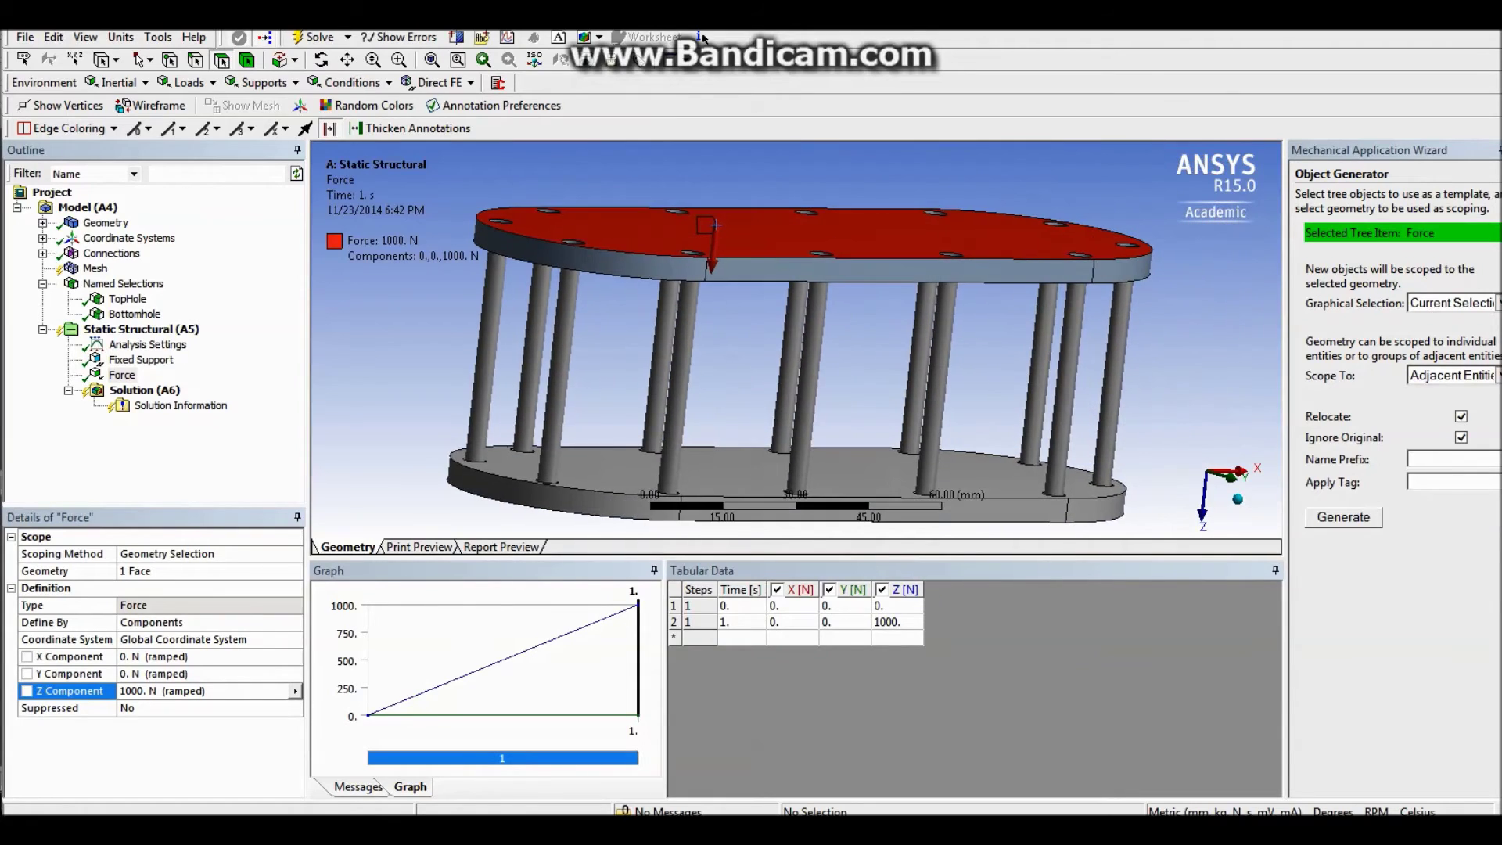
scroll(790, 337, "down", 2)
key("Left")
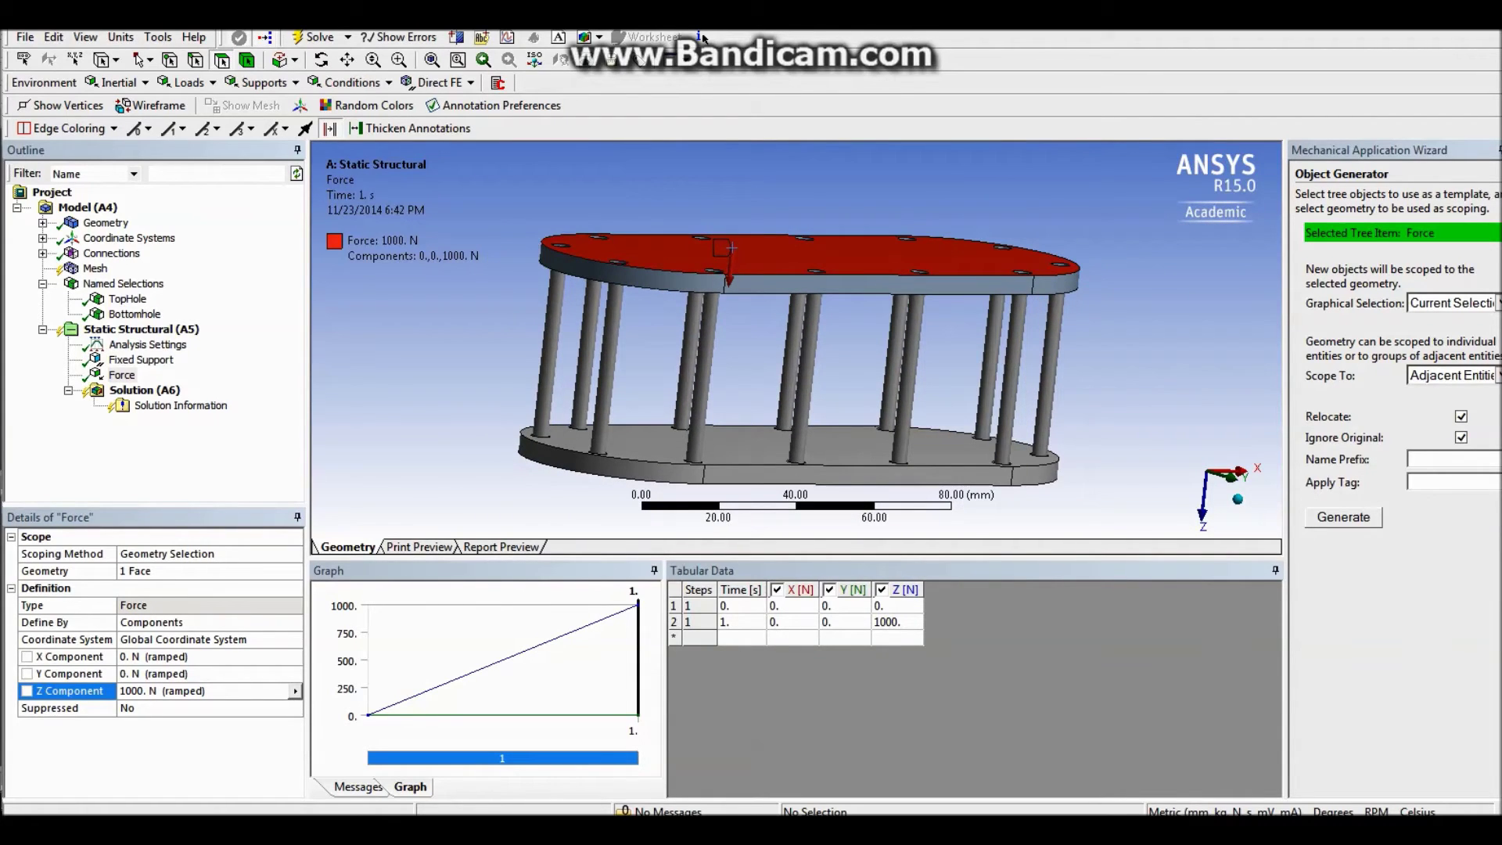
- Add Total Deformation and Equivalent (von-Mises) Stress results for all bodies to the solution
left_click(145, 390)
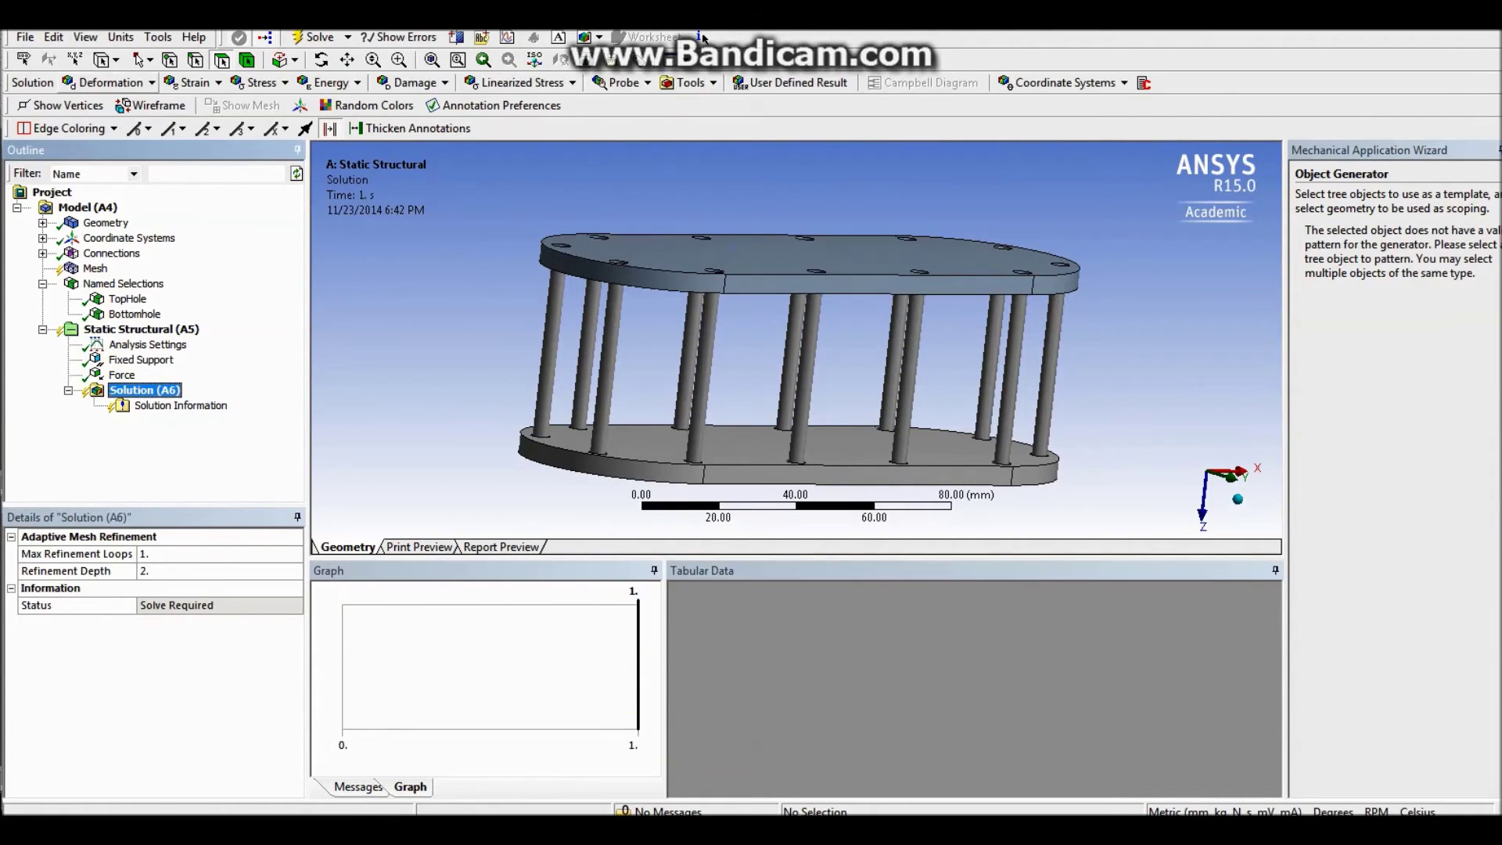
left_click(111, 83)
left_click(97, 105)
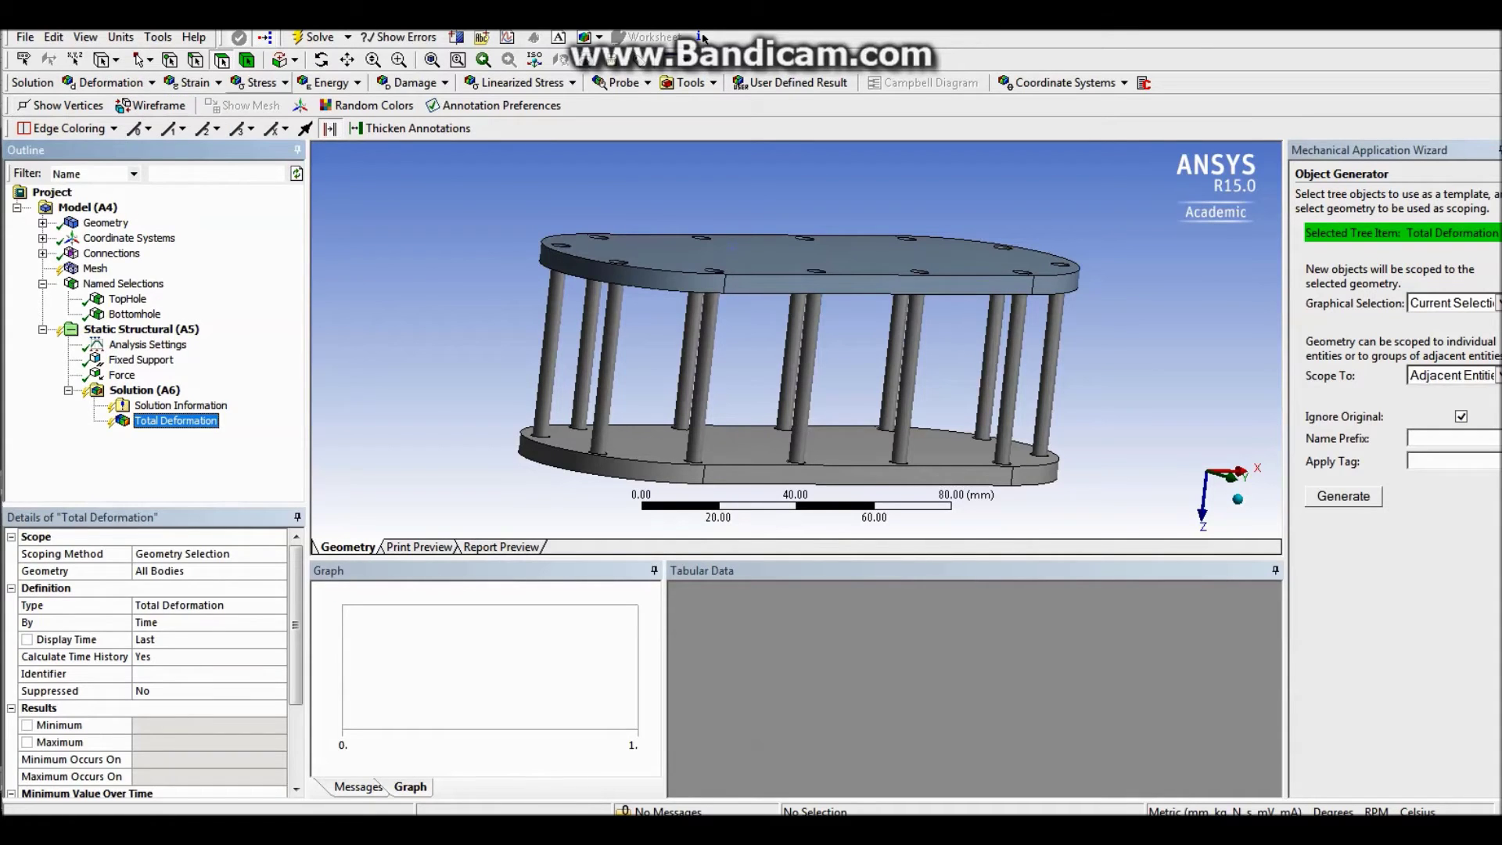
left_click(261, 83)
key("Return")
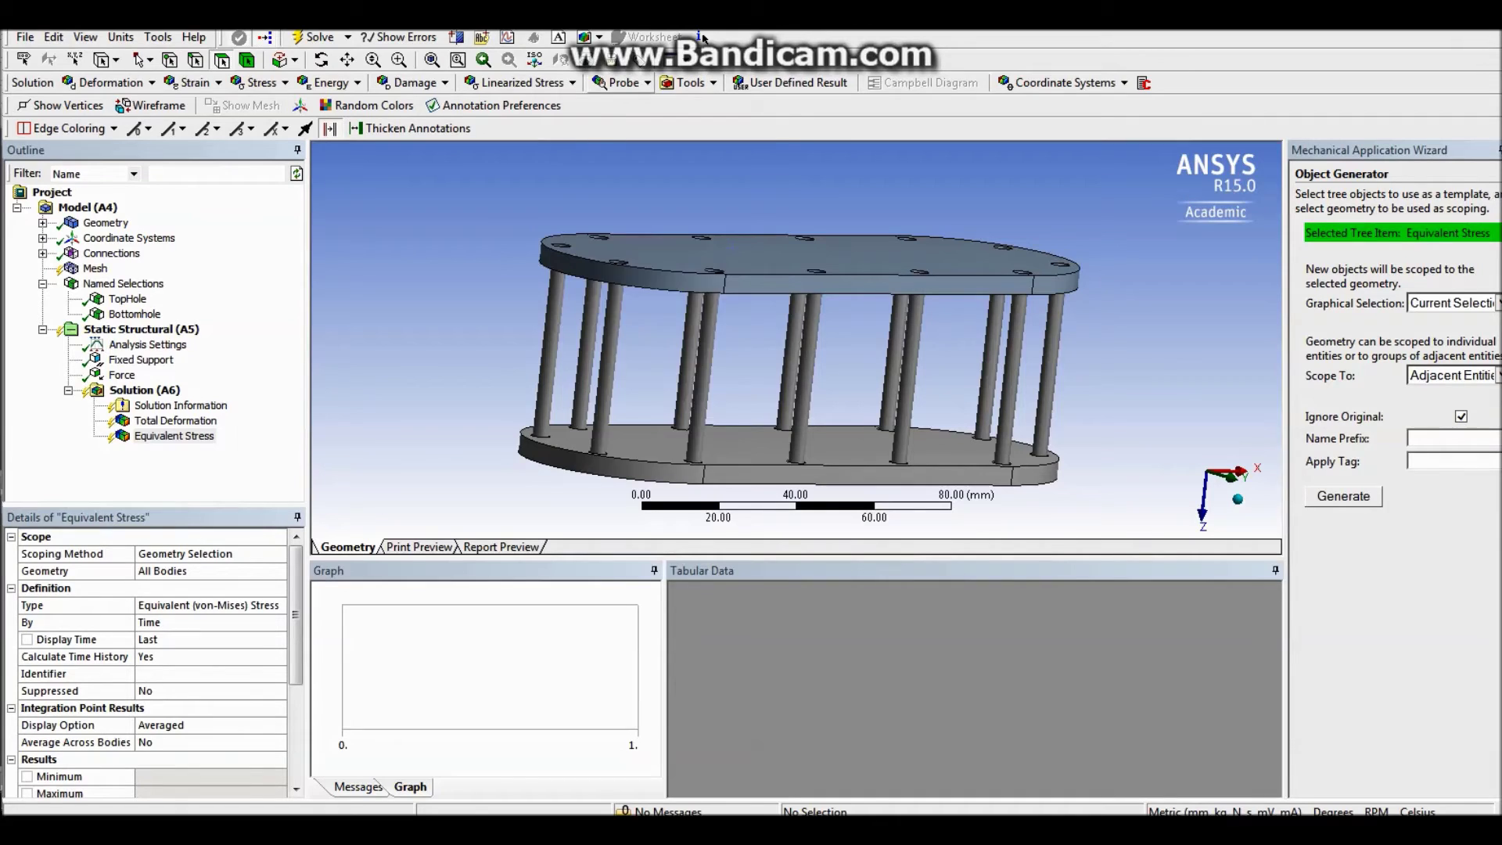
- Add a Force Reaction probe for the Fixed Support boundary condition and solve the analysis
left_click(624, 83)
key("Down")
key("Up")
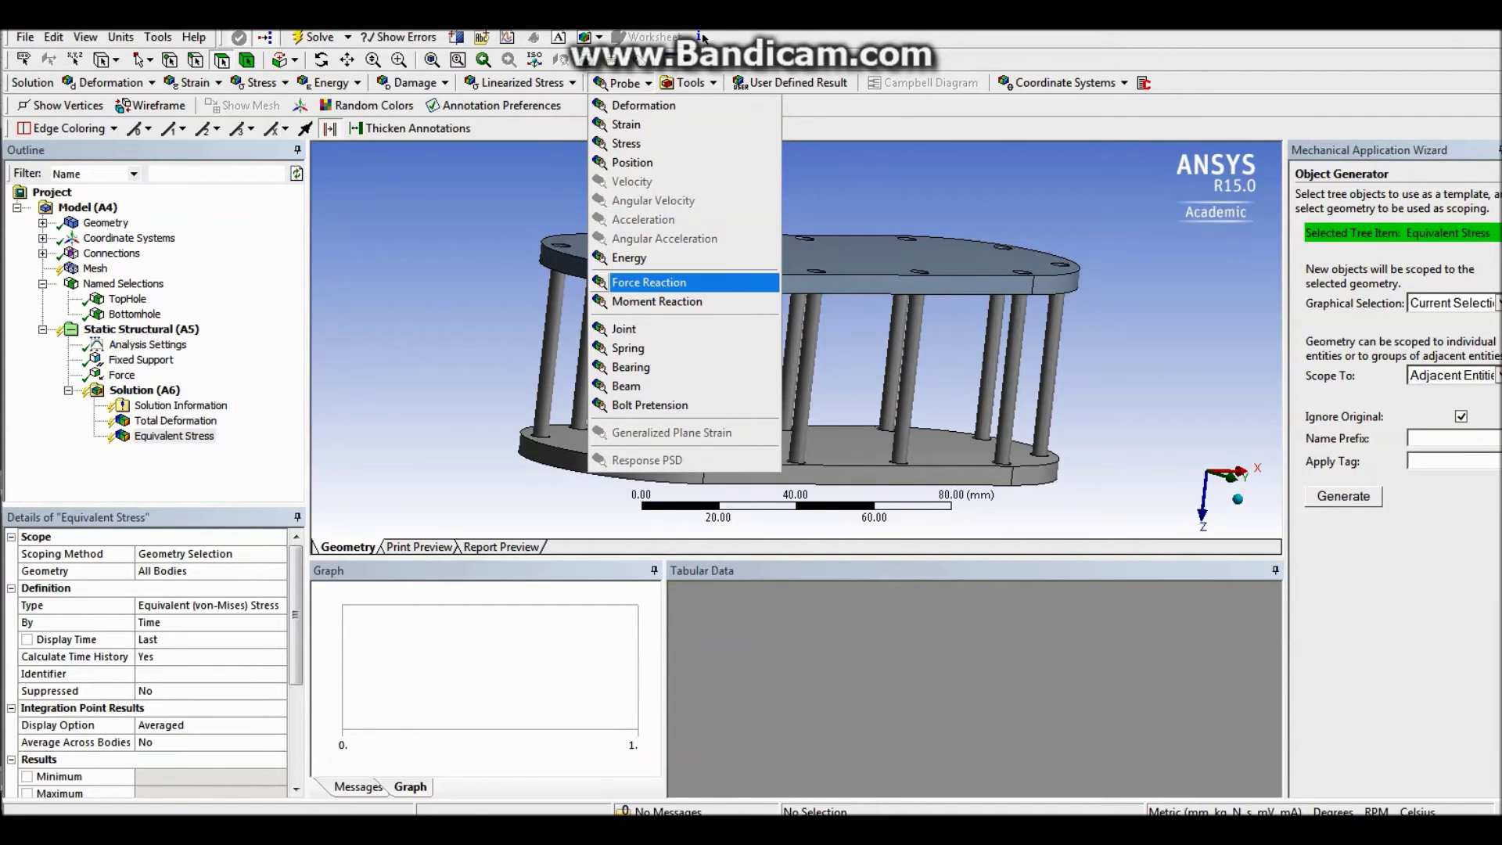
key("Return")
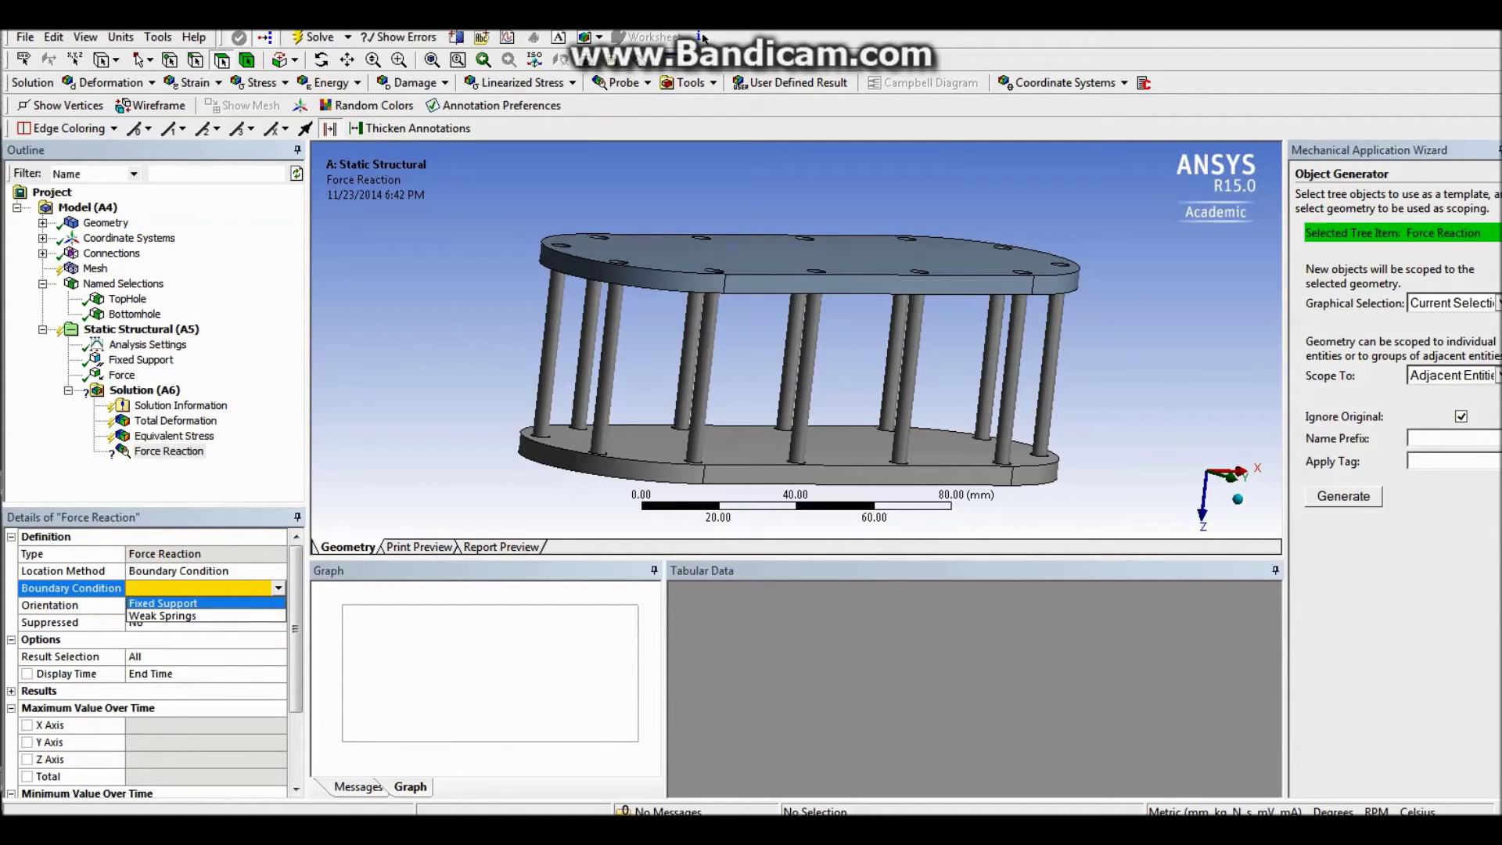
key("Return")
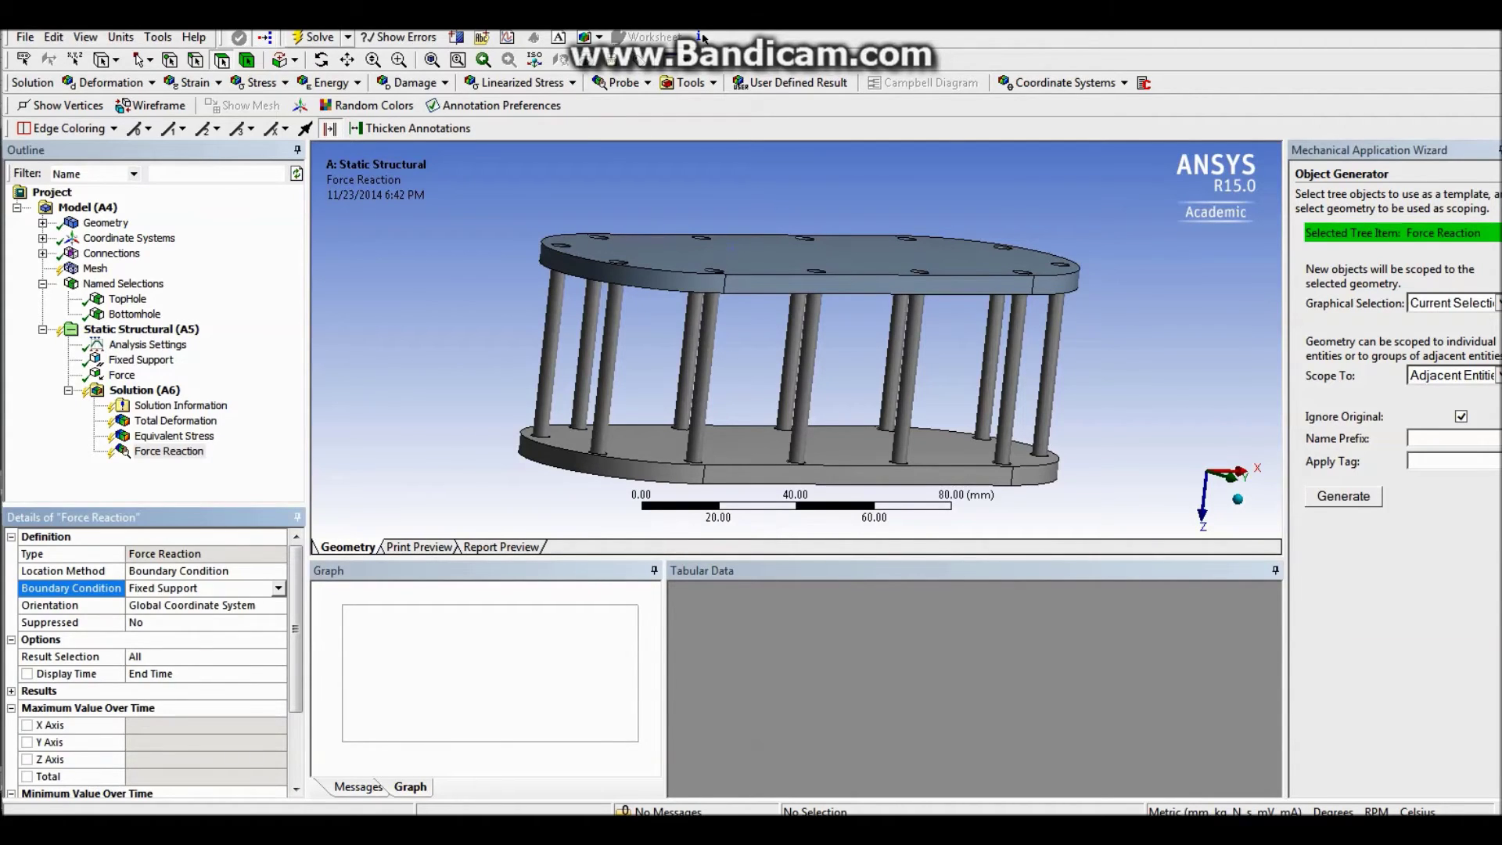
left_click(319, 37)
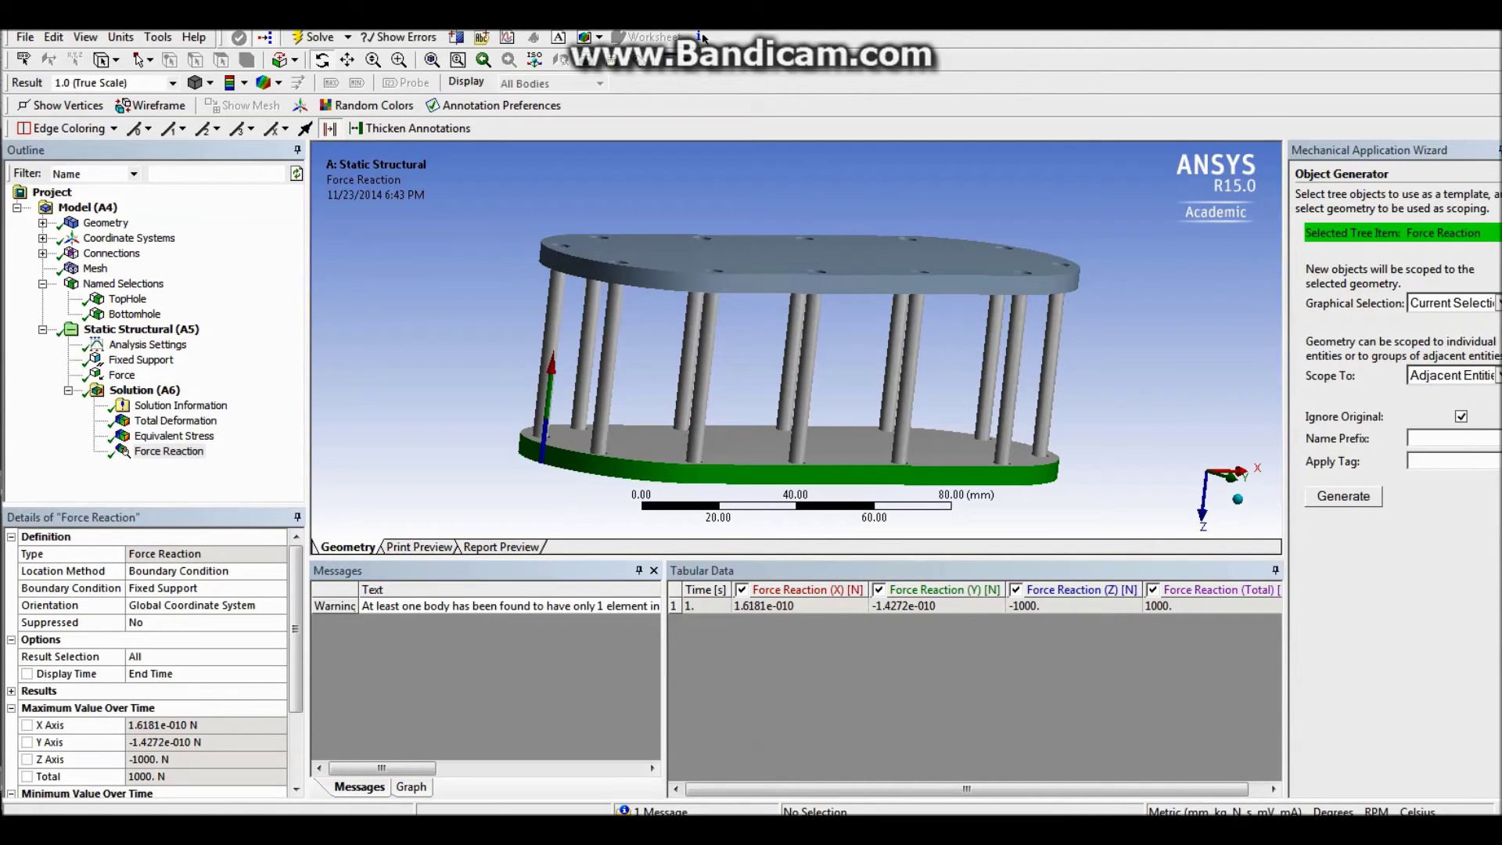
- Examine the total deformation and equivalent stress contours on both plates
left_click(176, 421)
left_click_drag(798, 352, 801, 383)
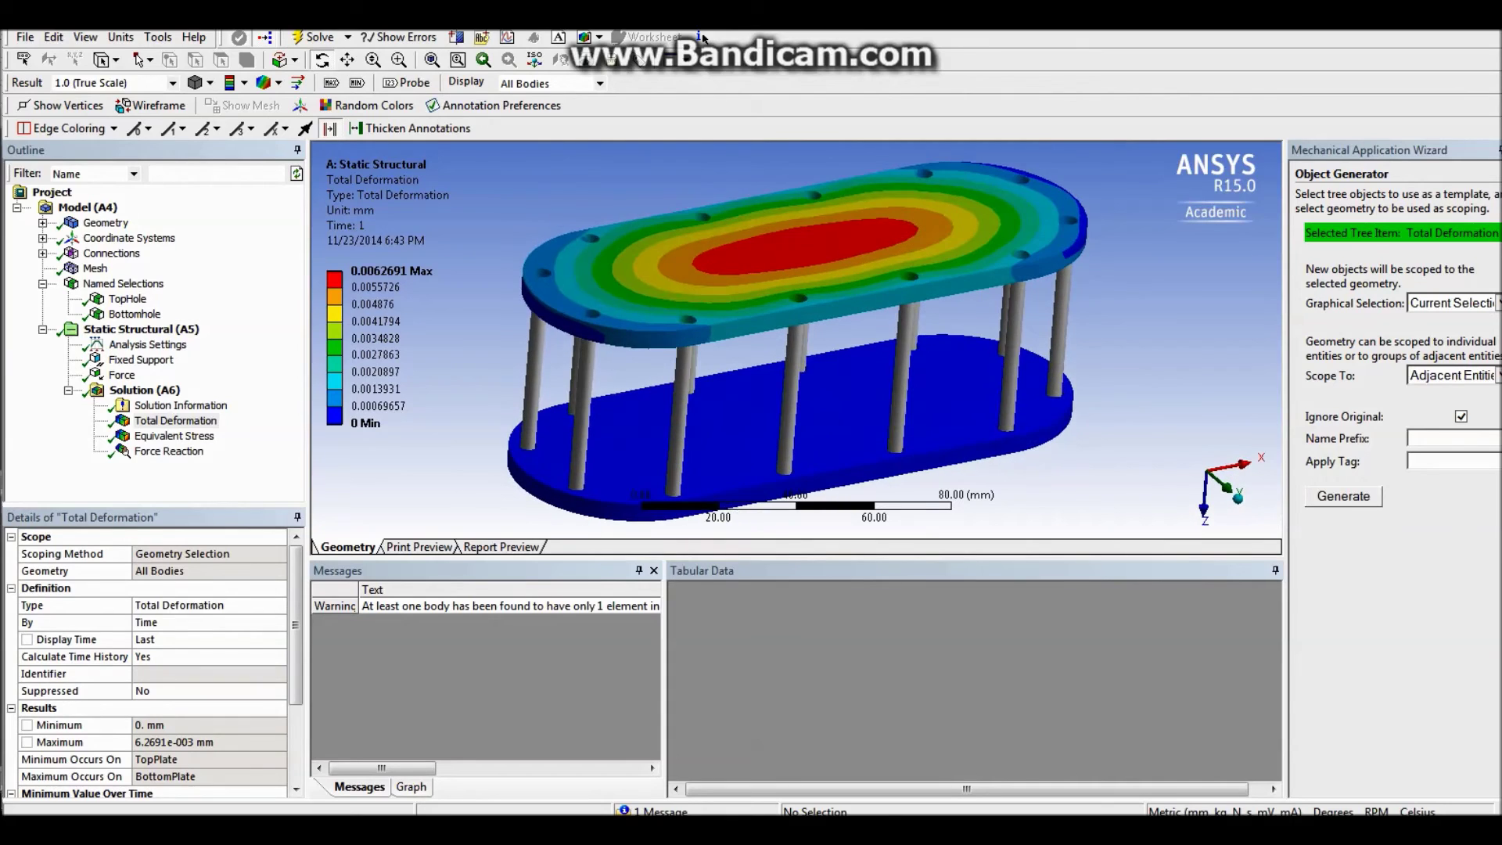
key("Down")
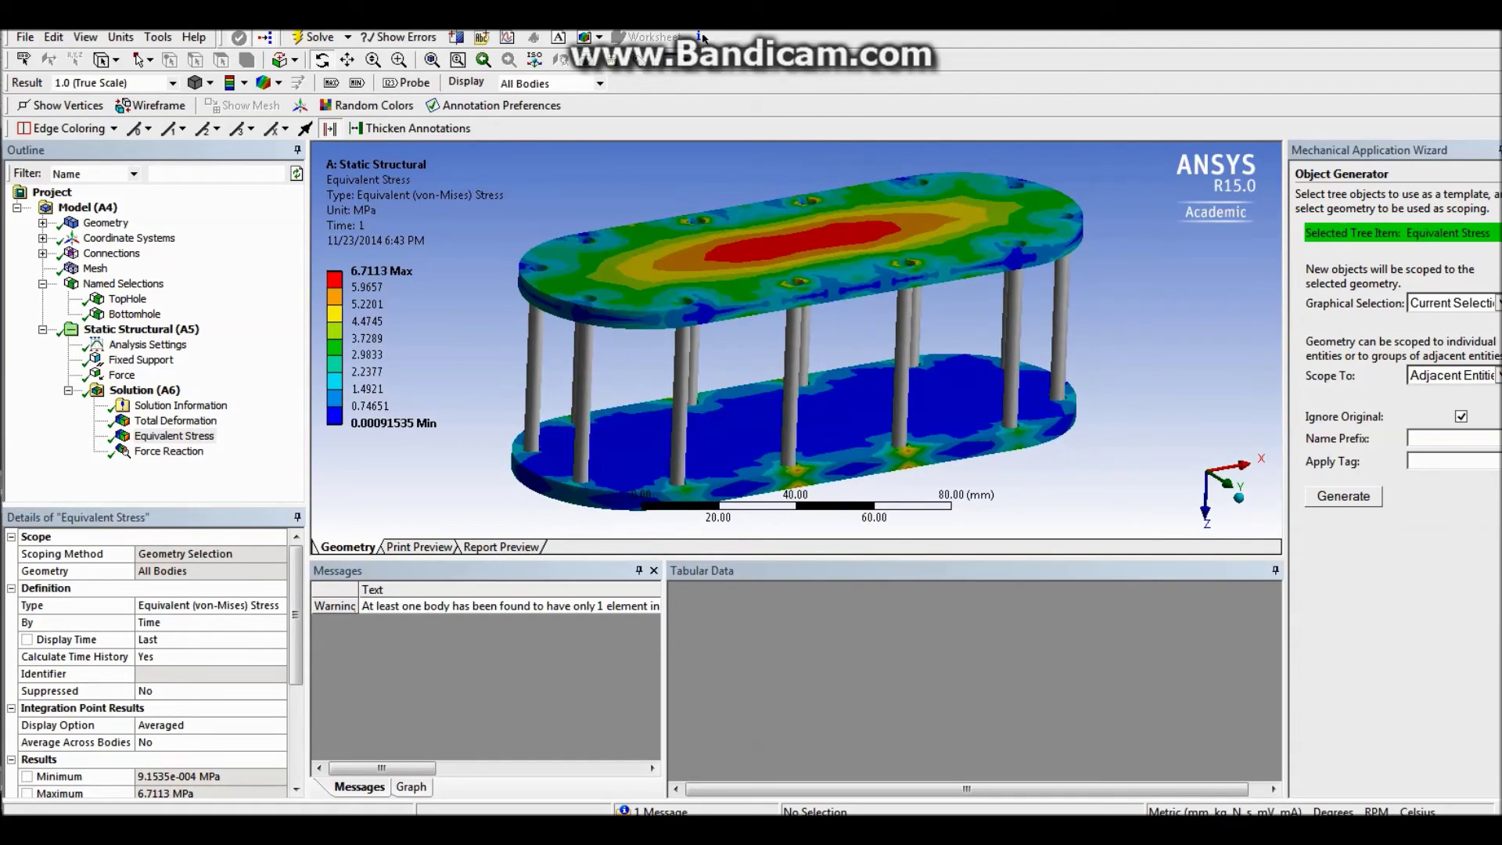
- Examine the maximum force reaction at the fixed support, including its Z-axis component
key("Down")
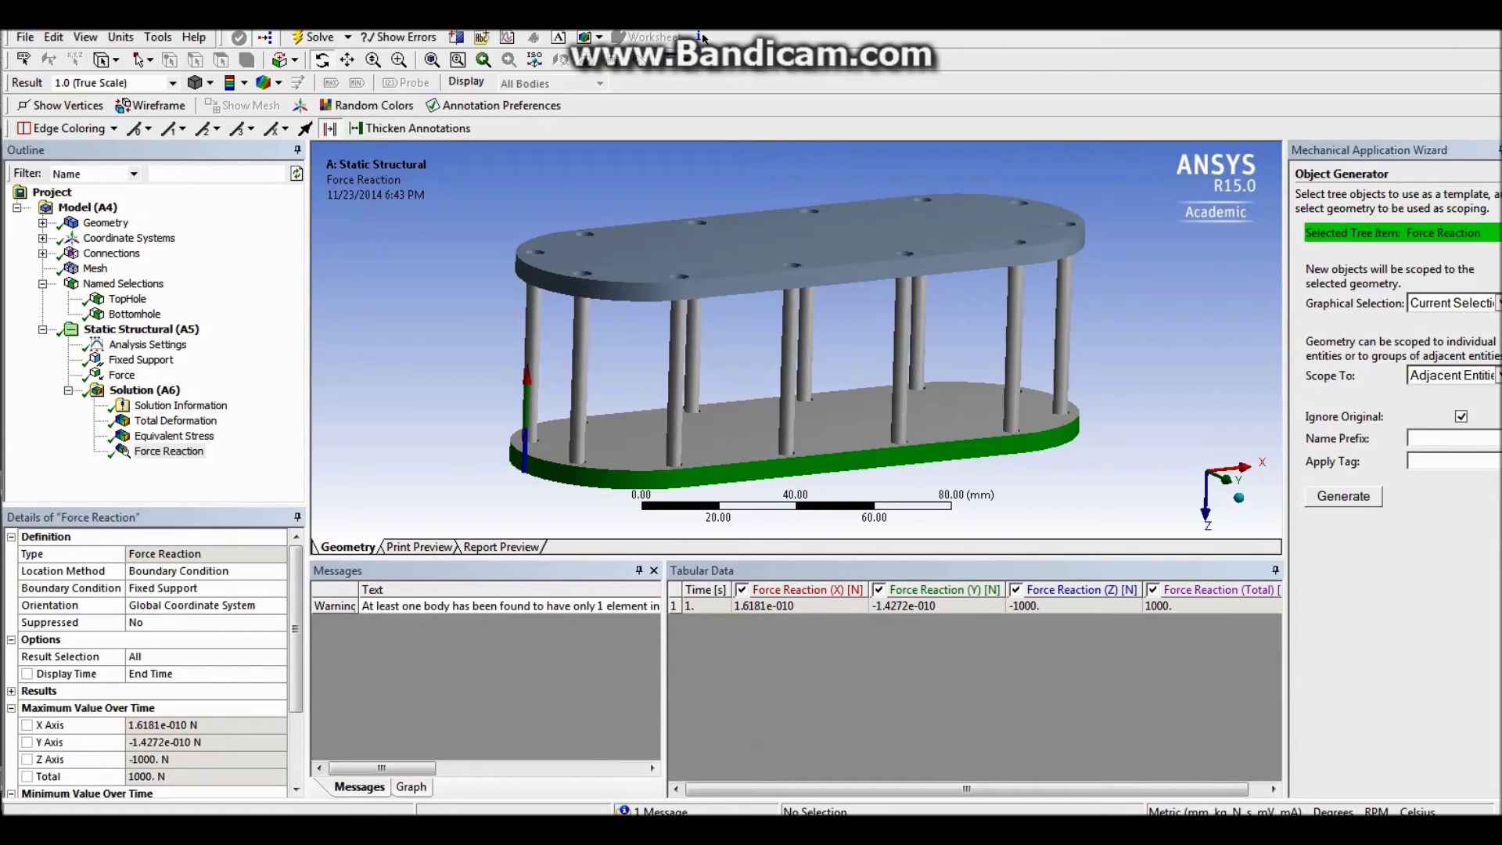
left_click_drag(155, 517, 155, 517)
left_click(168, 451)
left_click(70, 576)
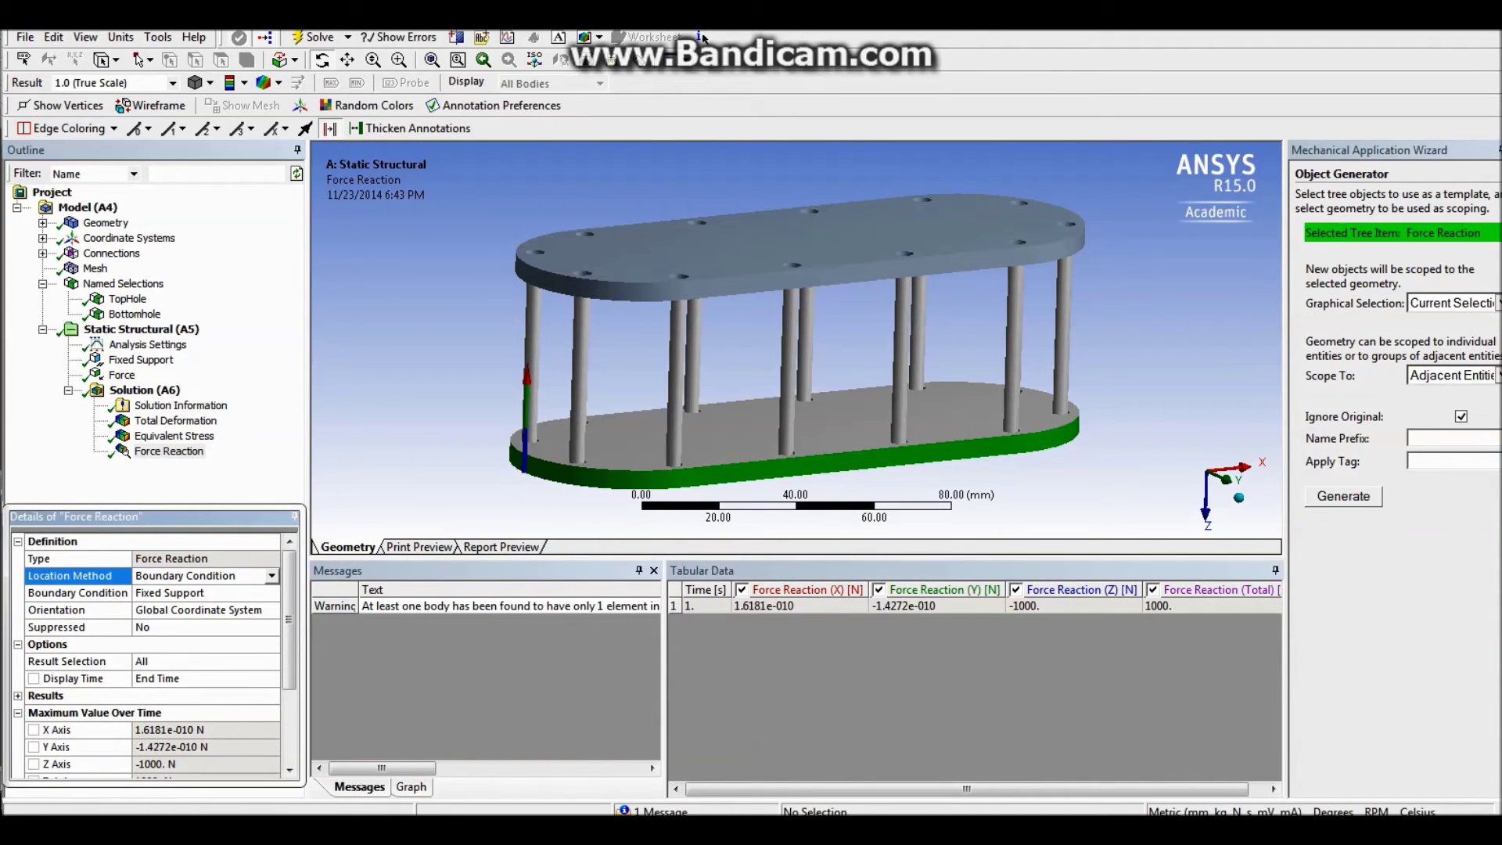
left_click(295, 517)
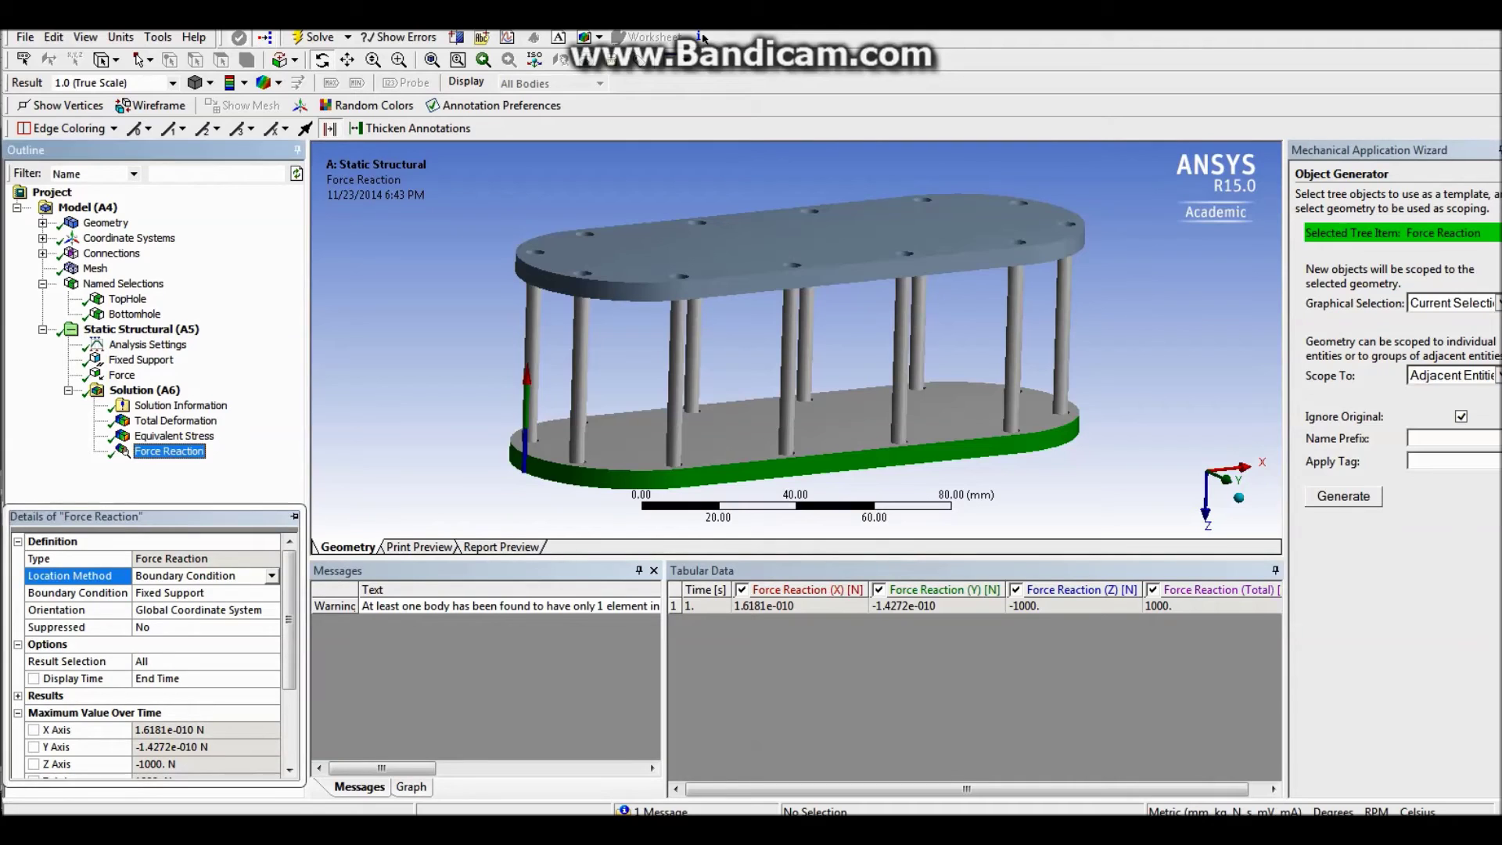
left_click(157, 764)
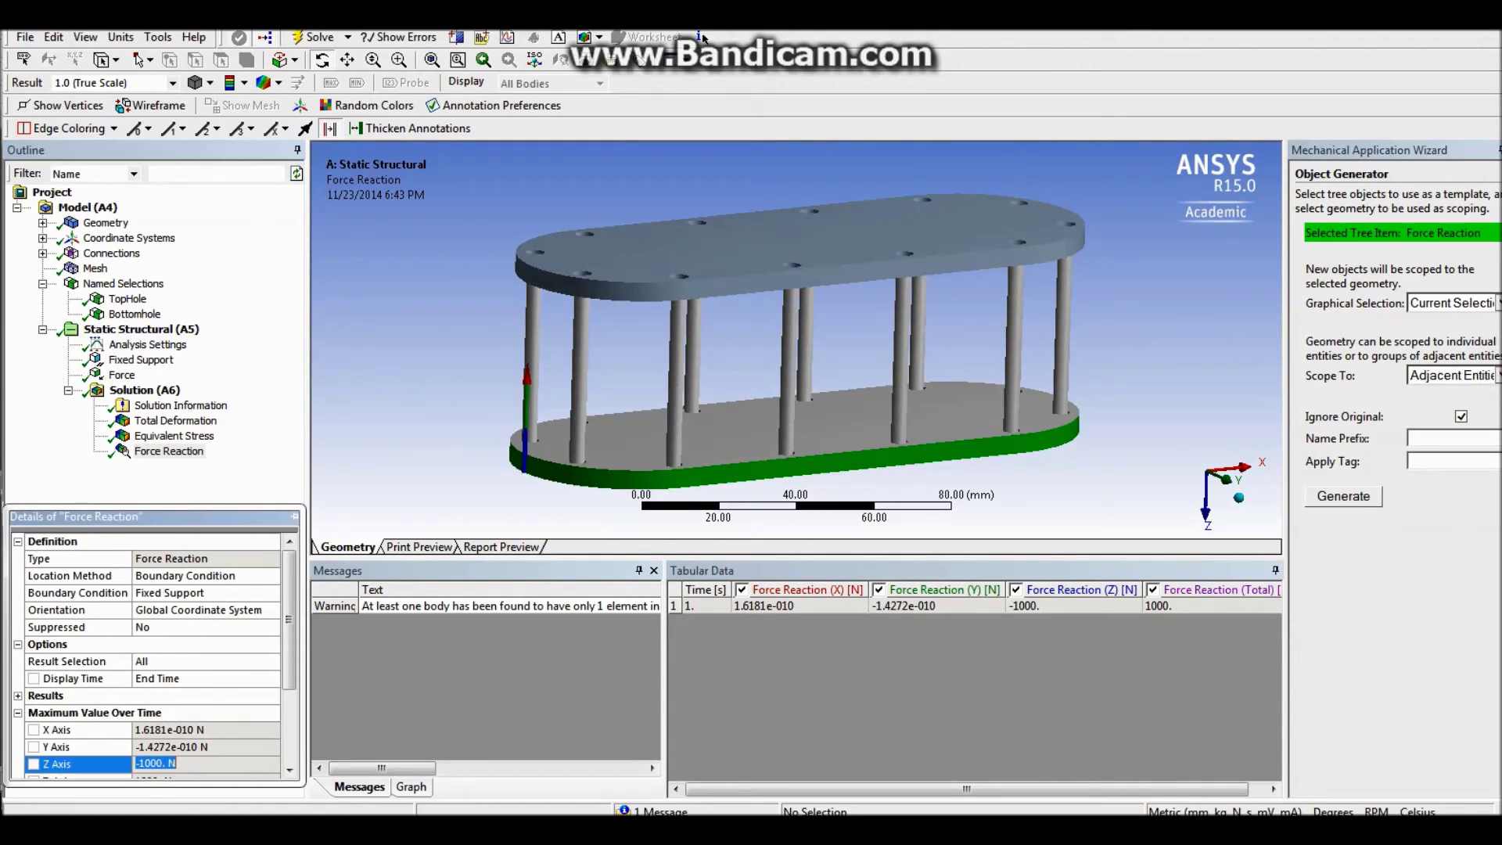
scroll(157, 764, "down", 3)
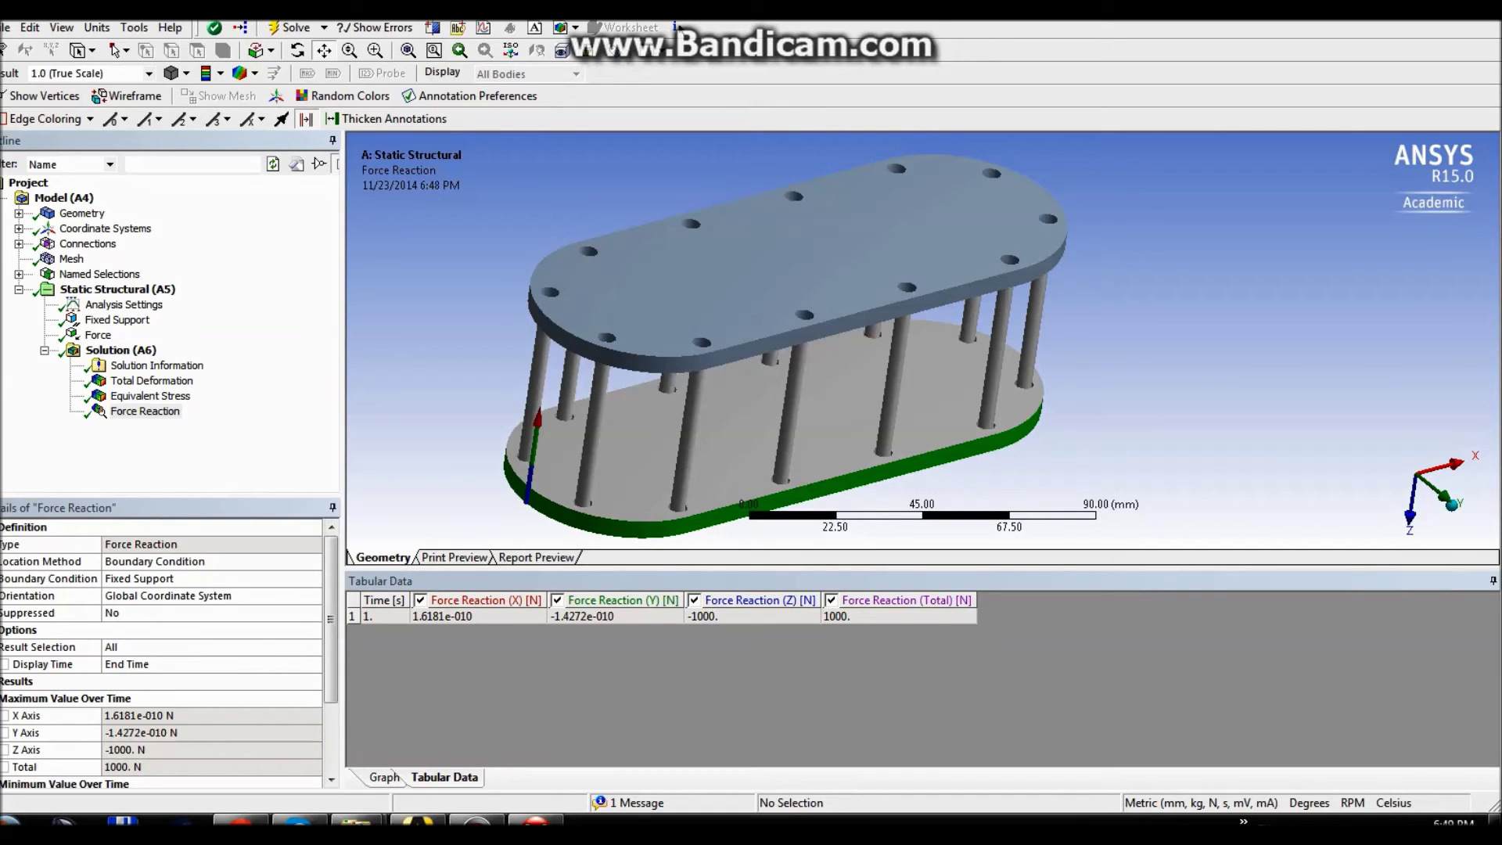
- Review the force reaction direction at the fixed support and the equivalent stress contours on the plates
middle_click_drag(790, 391, 786, 329)
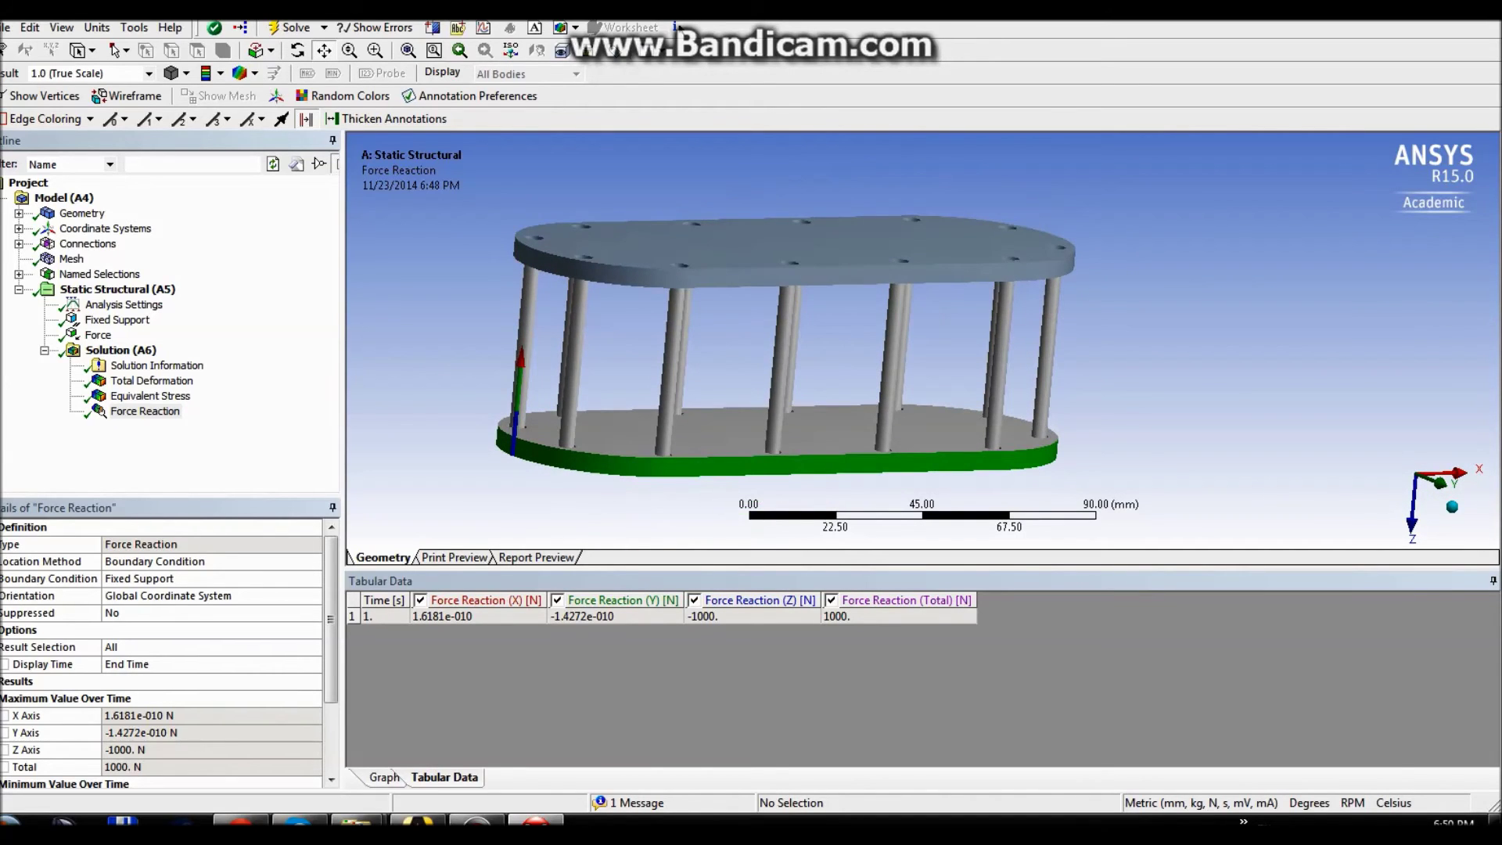
left_click(150, 396)
middle_click_drag(782, 352, 783, 399)
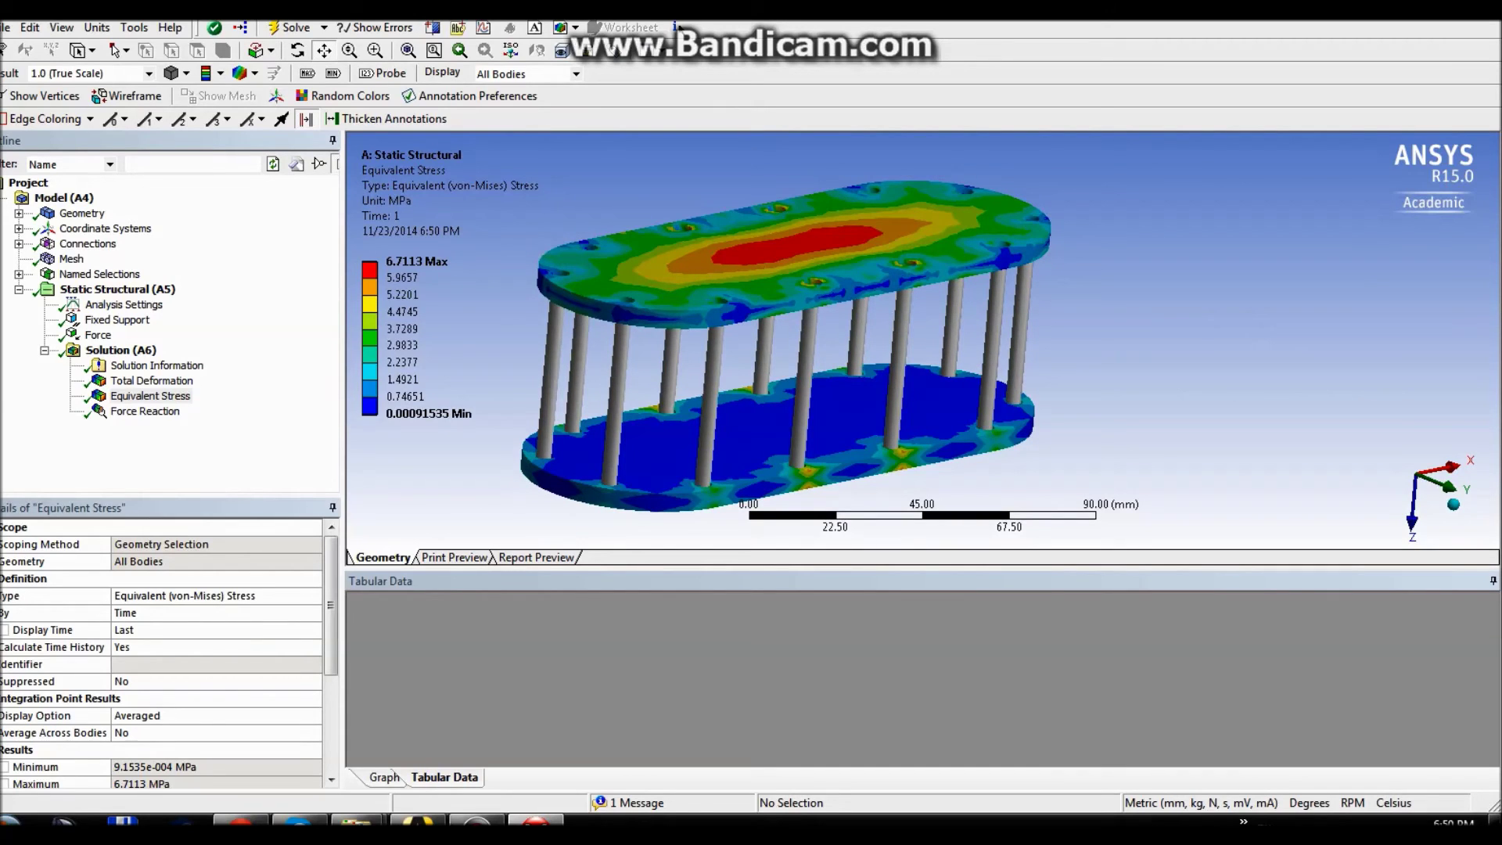
- Inspect the first circular beam connection between BottomPlate and TopPlate, including its details and its location in the model
left_click(19, 244)
left_click(88, 244)
left_click(162, 259)
scroll(164, 270, "down", 2)
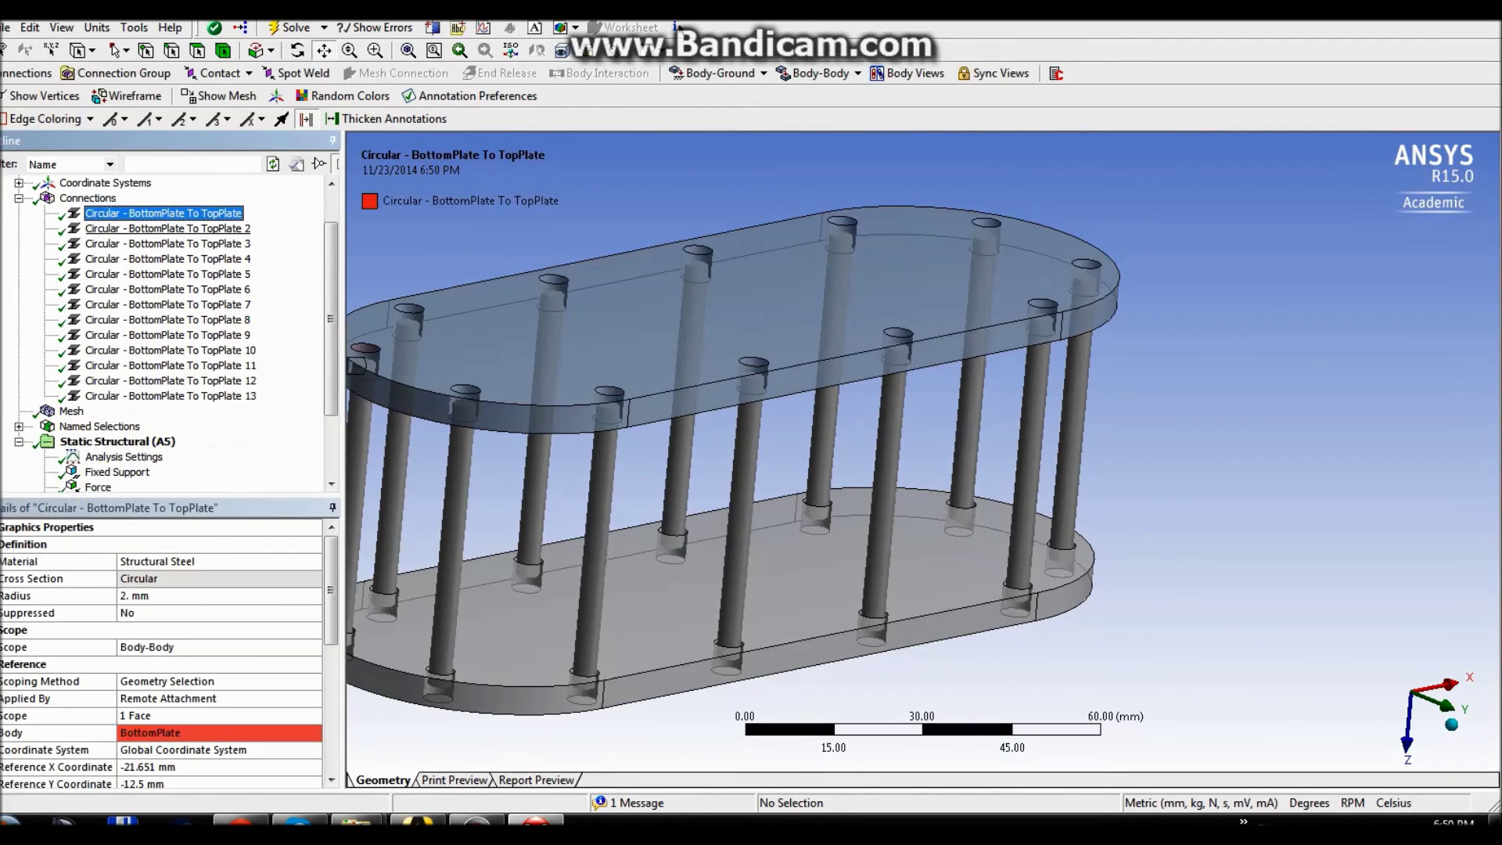
left_click_drag(665, 391, 808, 376)
middle_click_drag(808, 375, 813, 406)
scroll(813, 407, "down", 1)
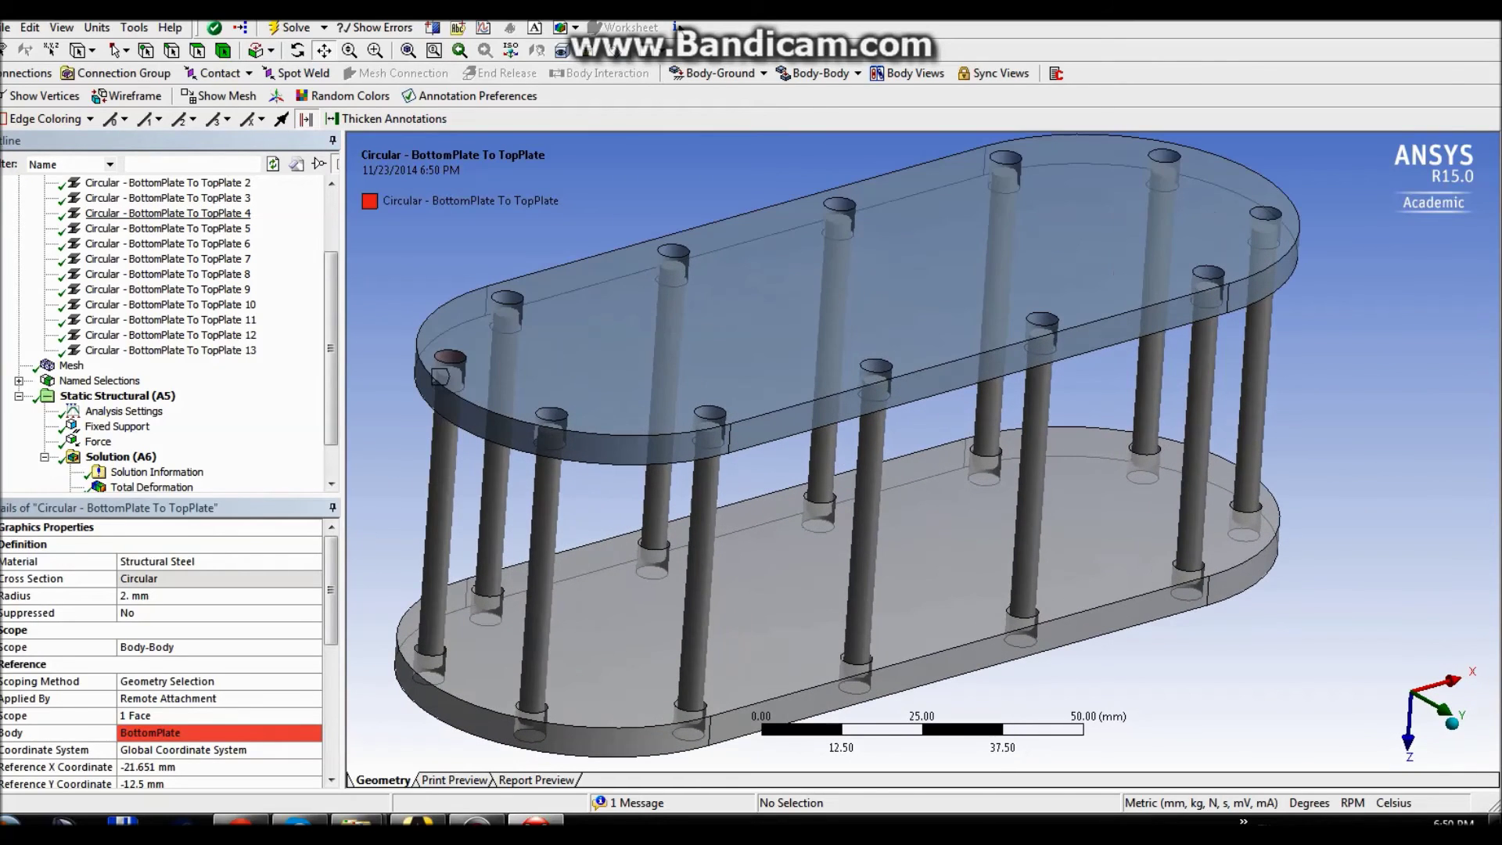
- Add beam probes to the solution for all 13 circular BottomPlate To TopPlate connections
scroll(167, 313, "up", 2)
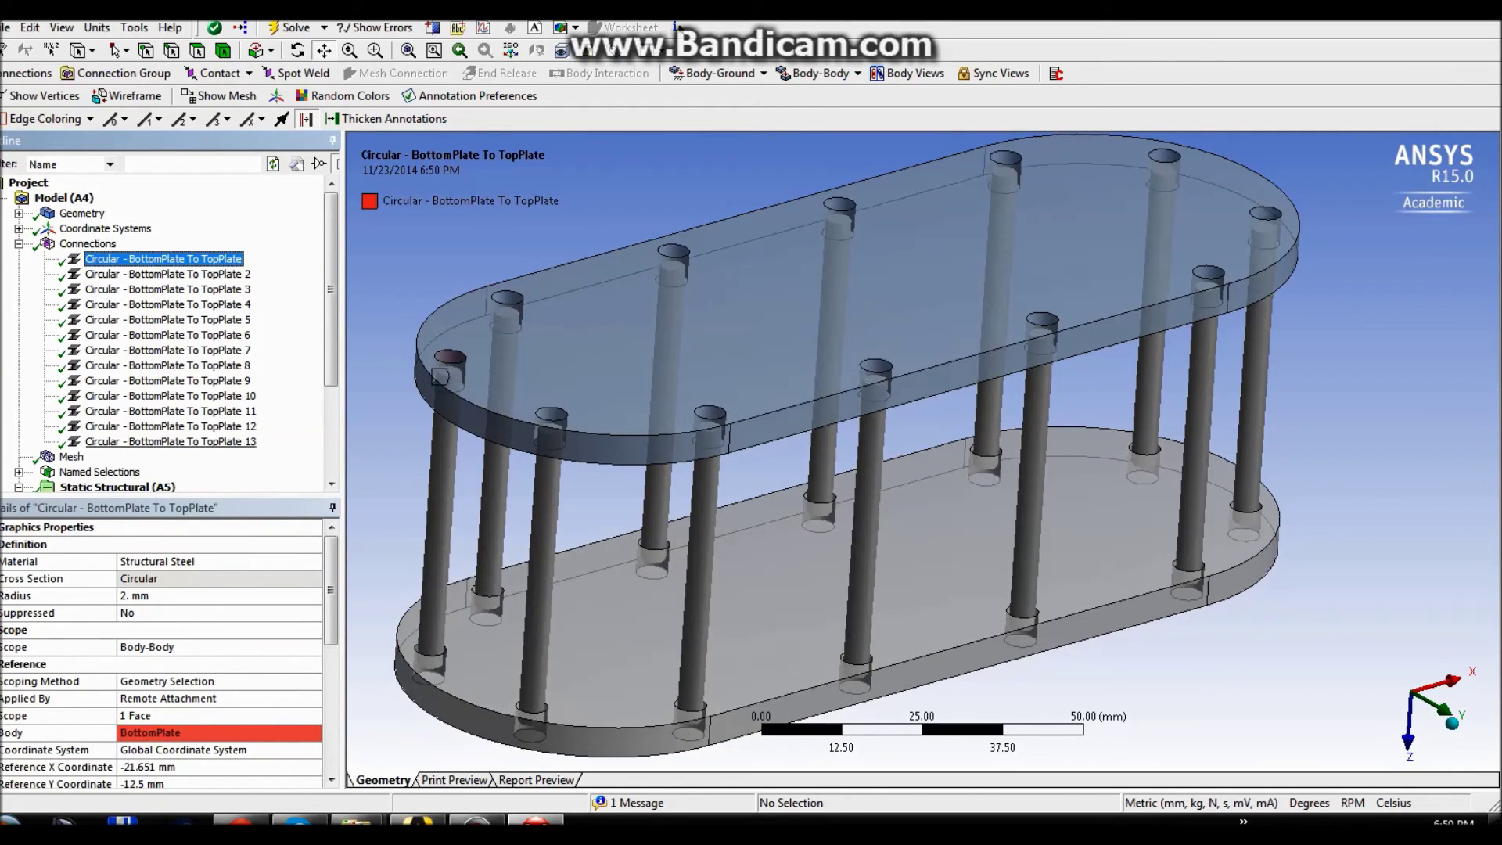
left_click(170, 441, "ctrl")
scroll(169, 352, "down", 1)
scroll(168, 312, "up", 1)
left_click(167, 273, "shift")
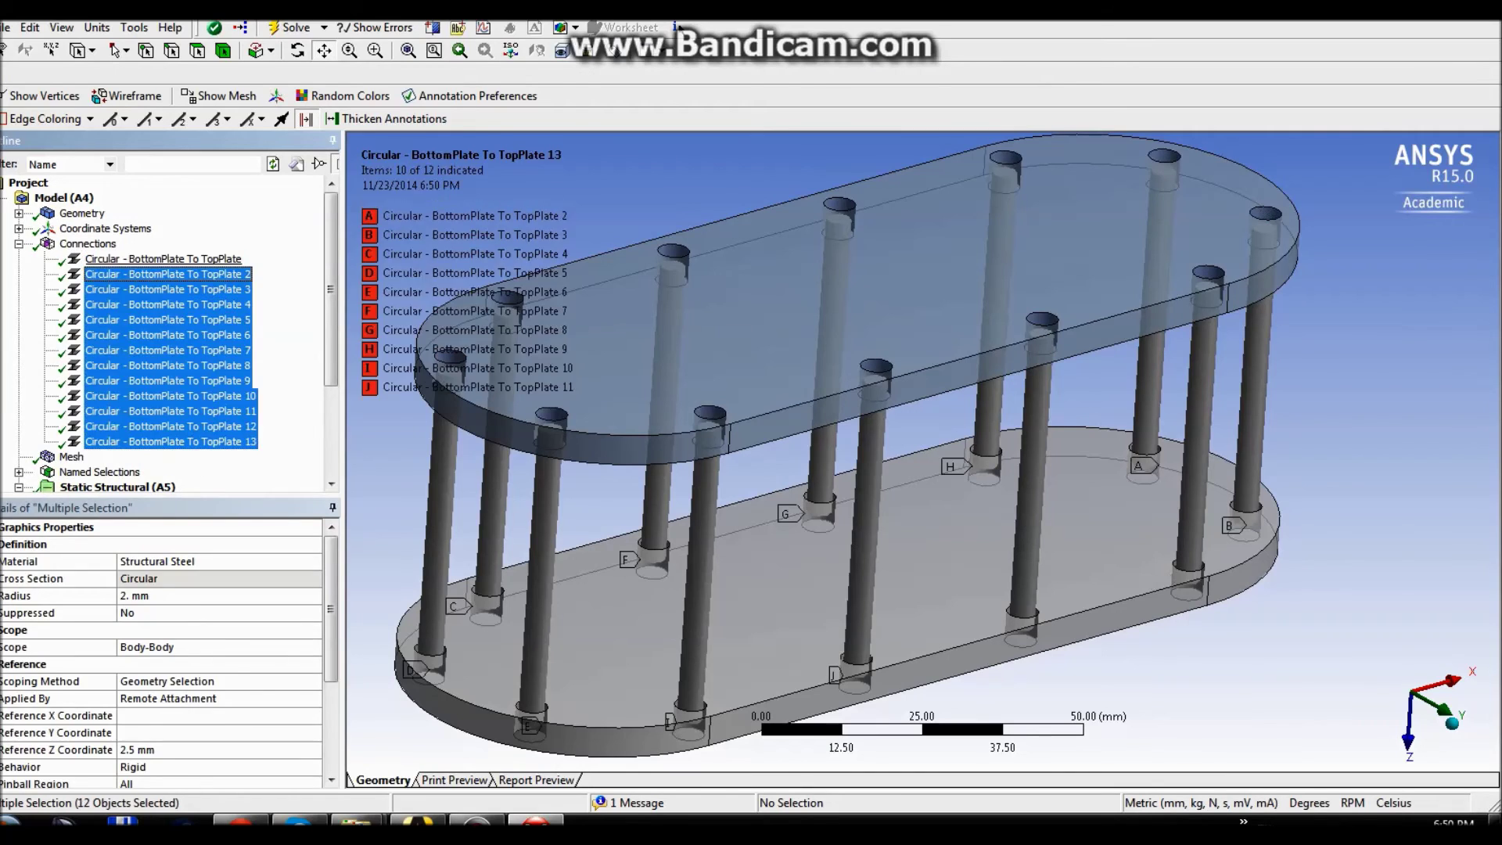
left_click(163, 259)
left_click(167, 441, "shift")
scroll(156, 349, "down", 3)
left_click_drag(149, 290, 125, 411)
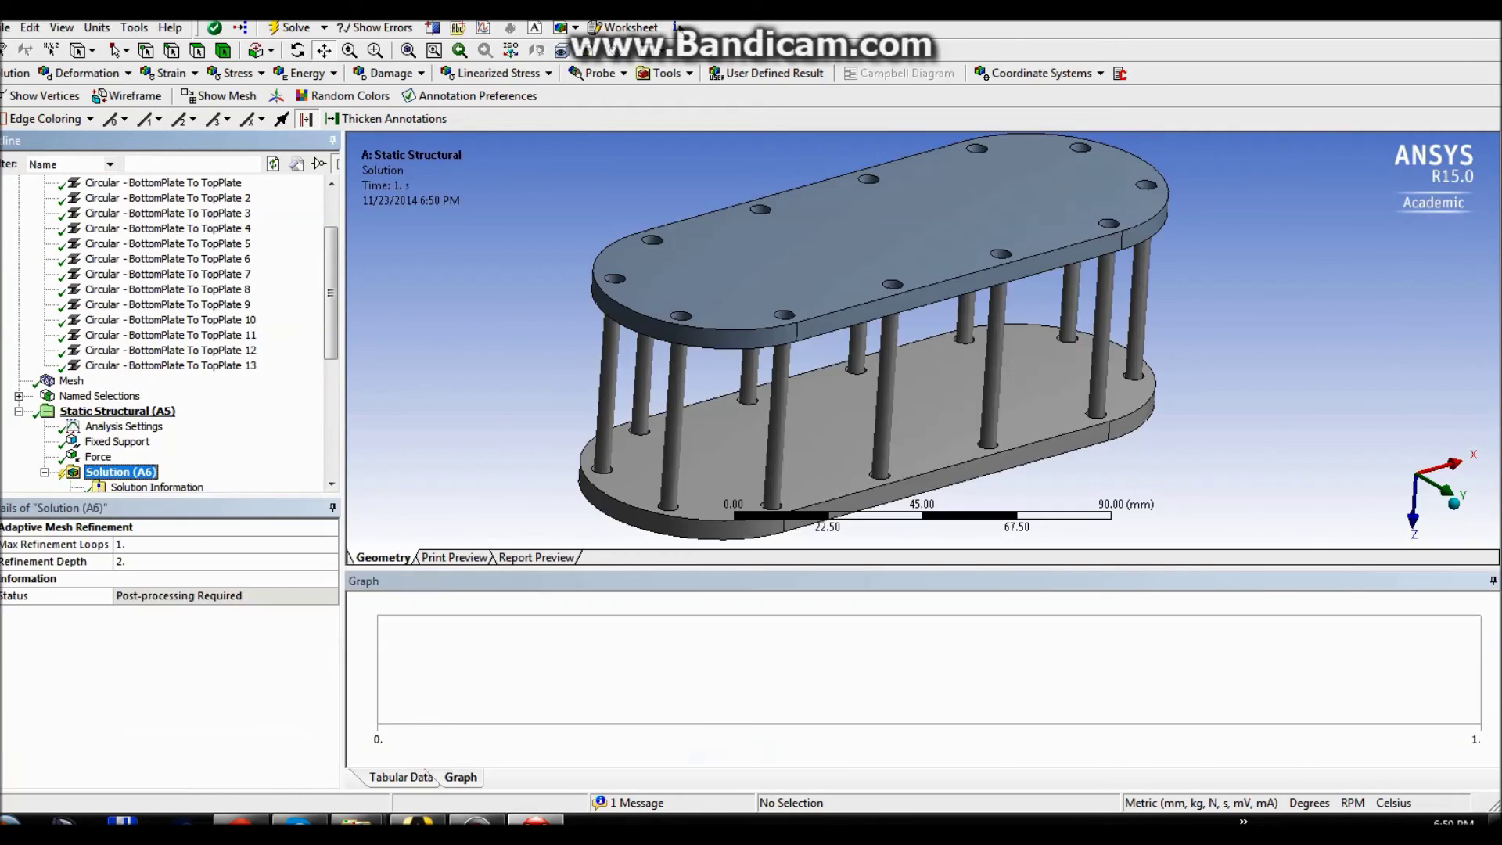
- Set the result selection of all 13 beam probes to Axial Force and evaluate them
left_click(129, 412)
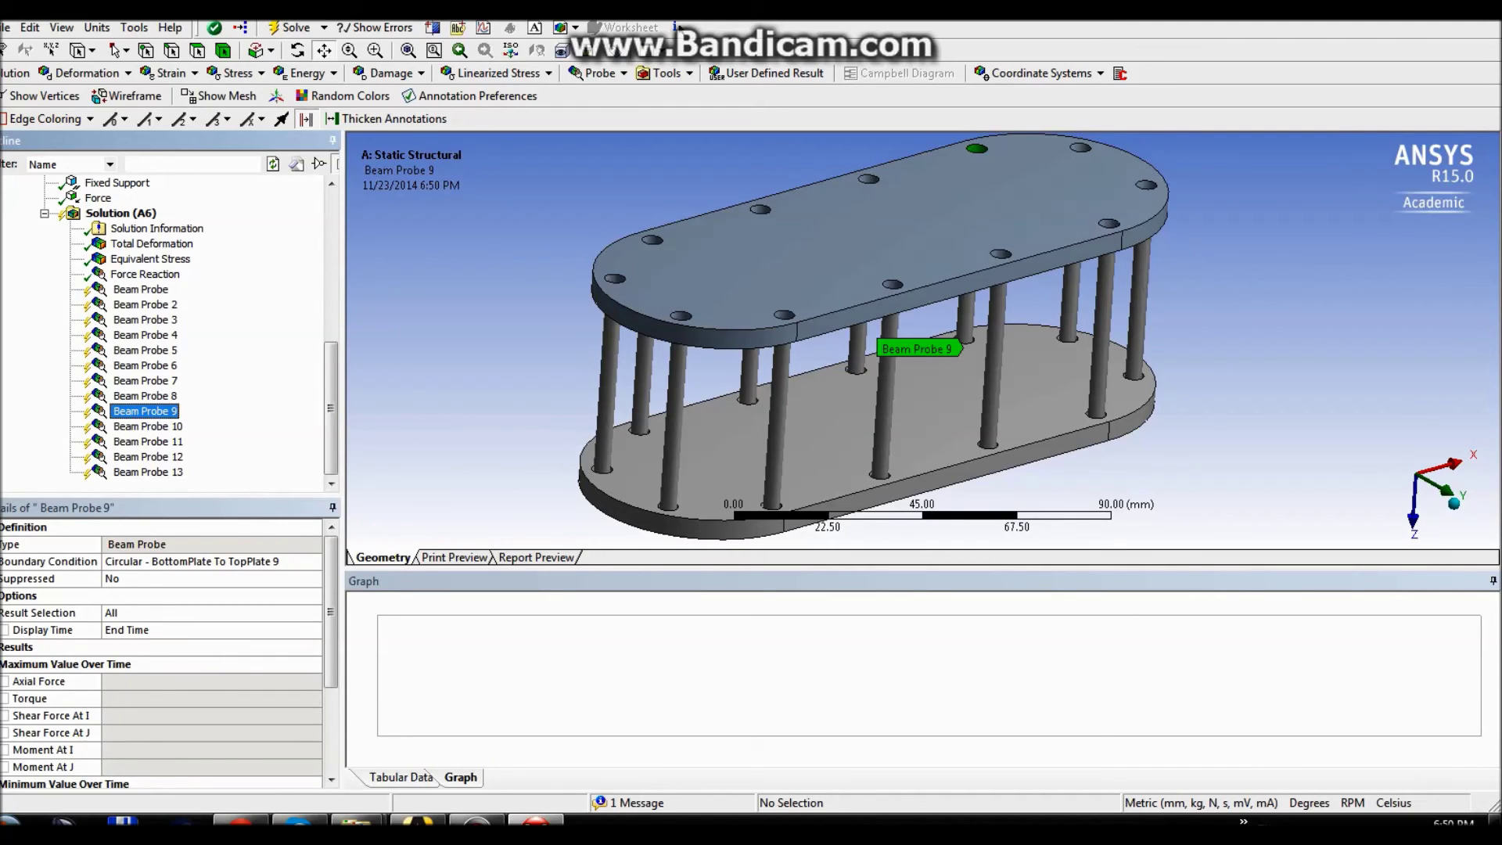
left_click(140, 289)
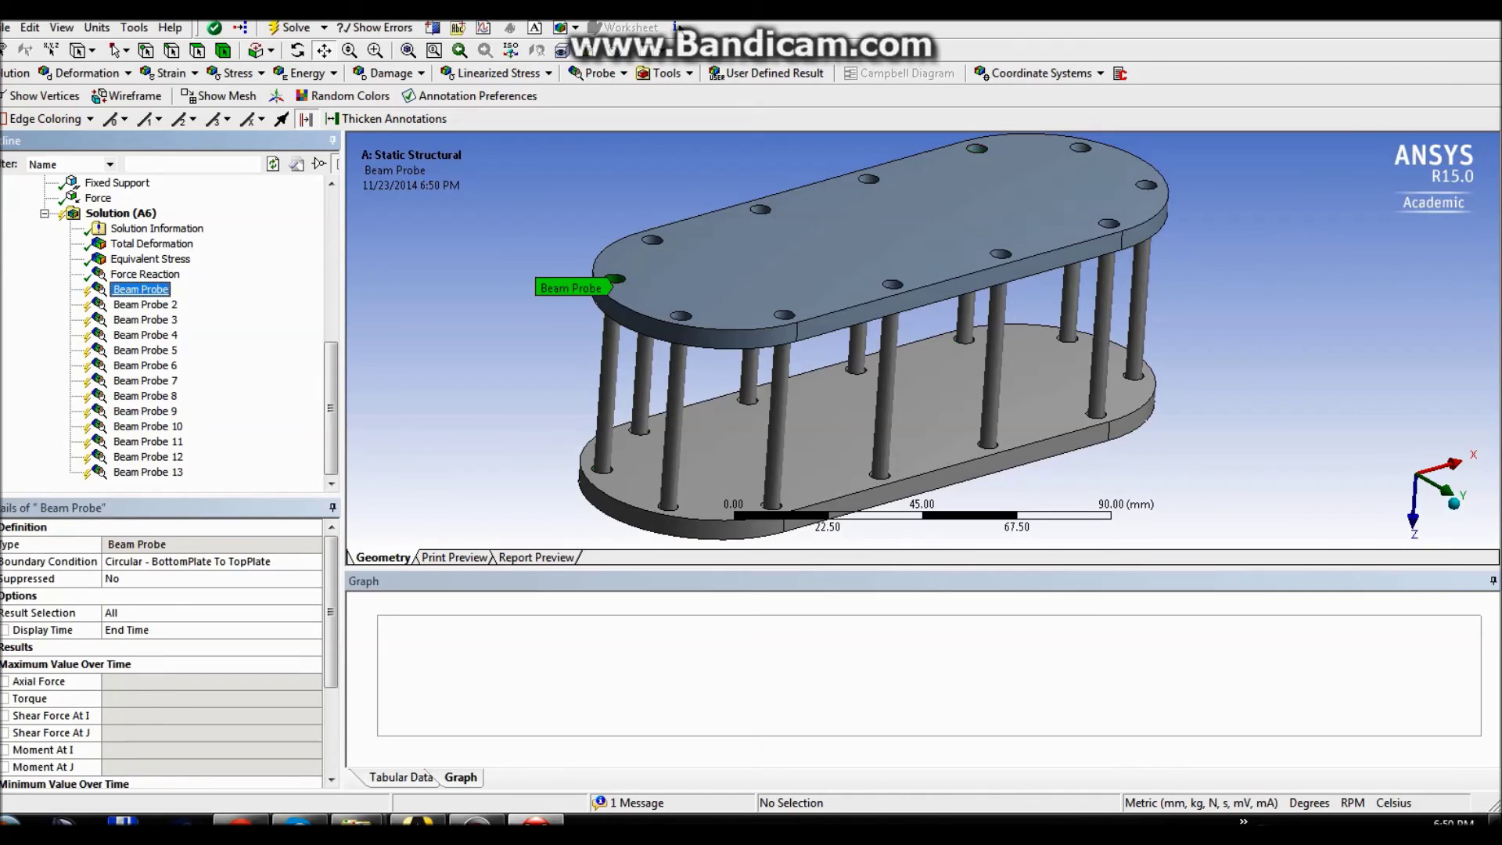
left_click(147, 472, "shift")
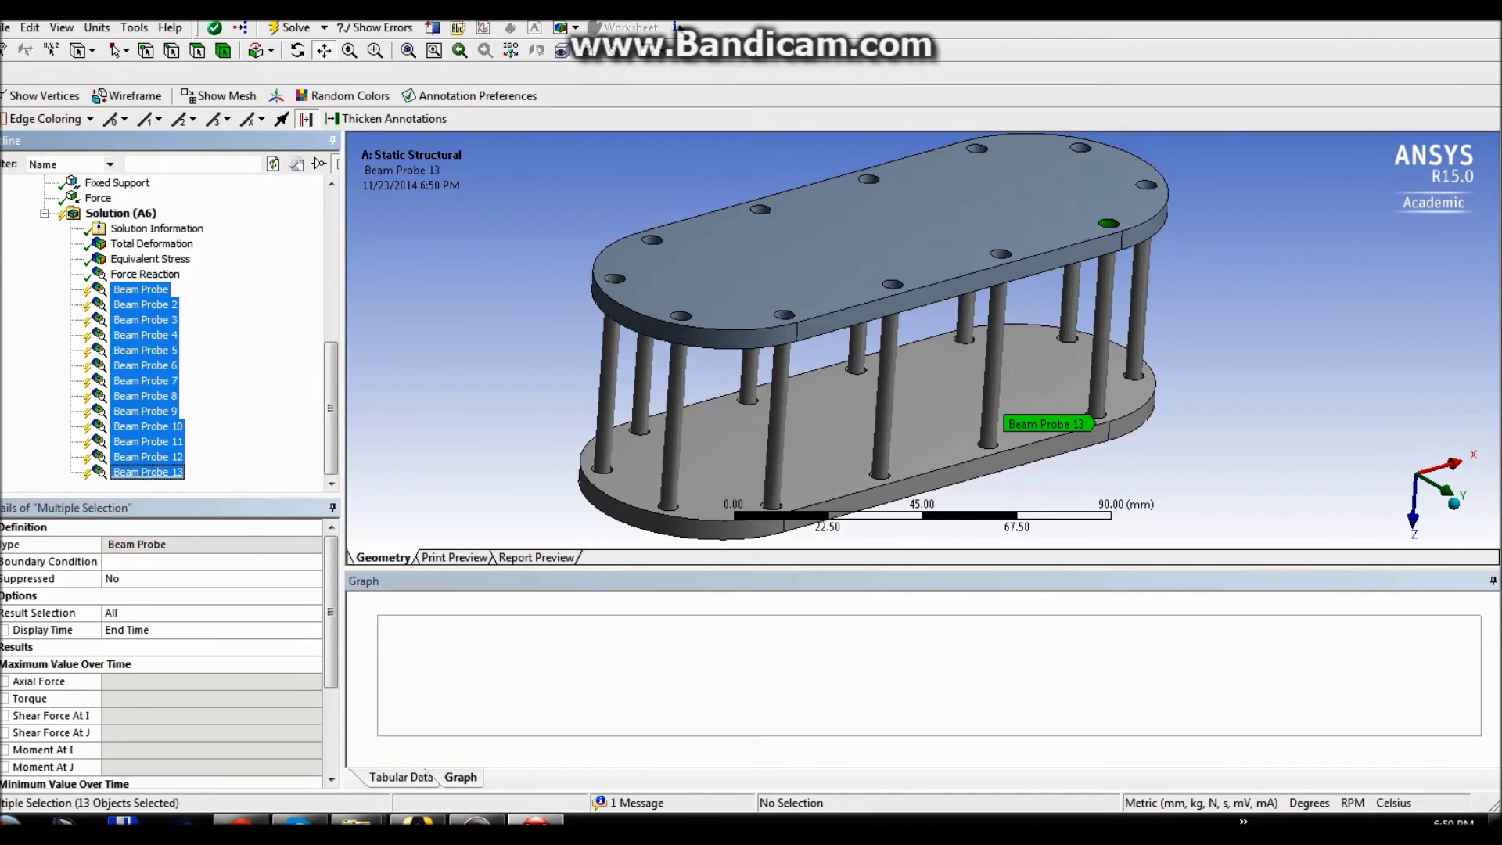
left_click(210, 613)
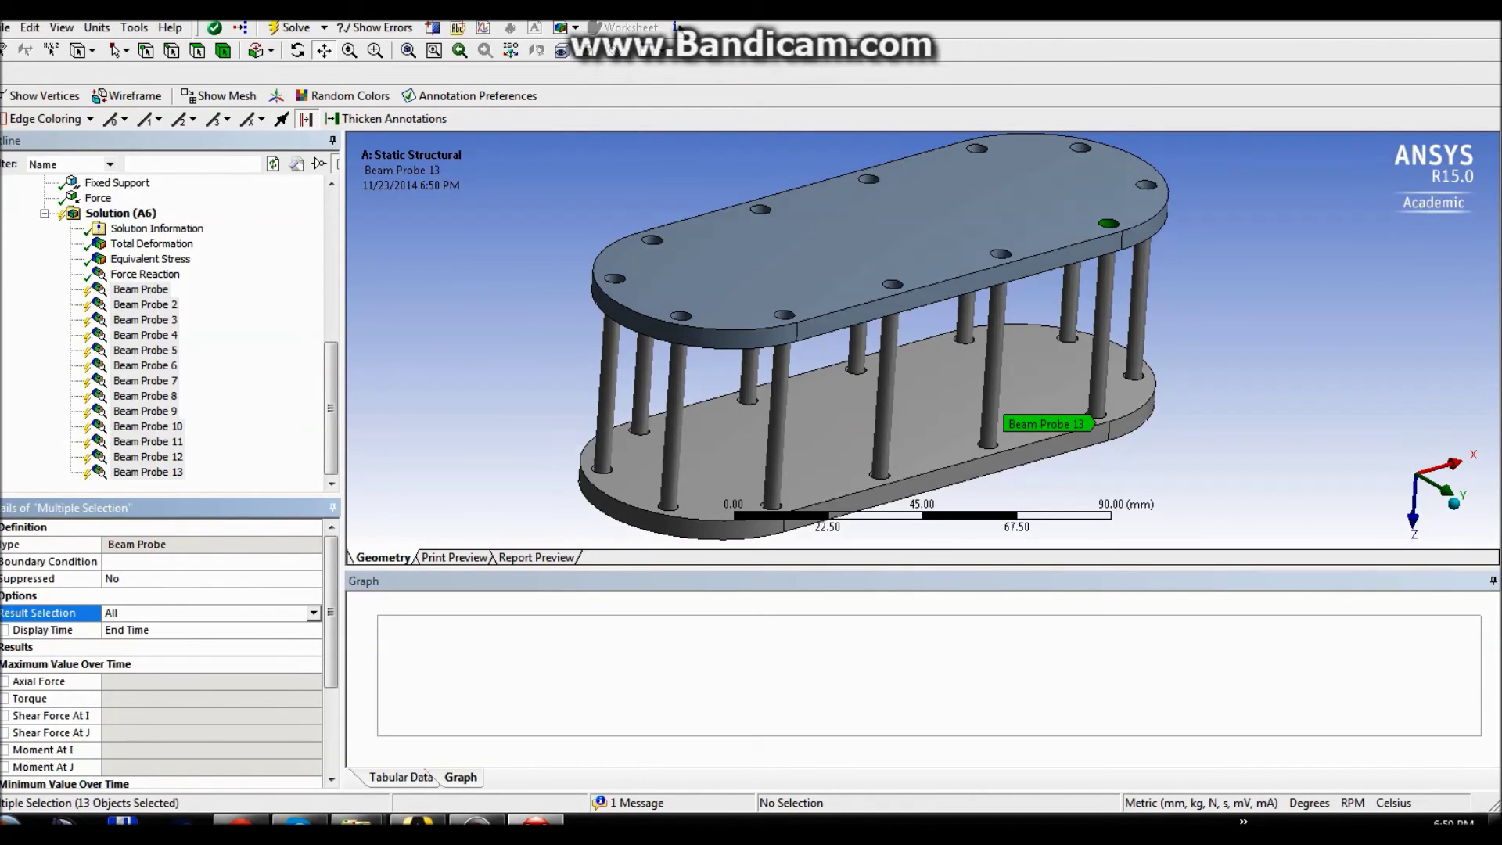
left_click(312, 612)
left_click(133, 641)
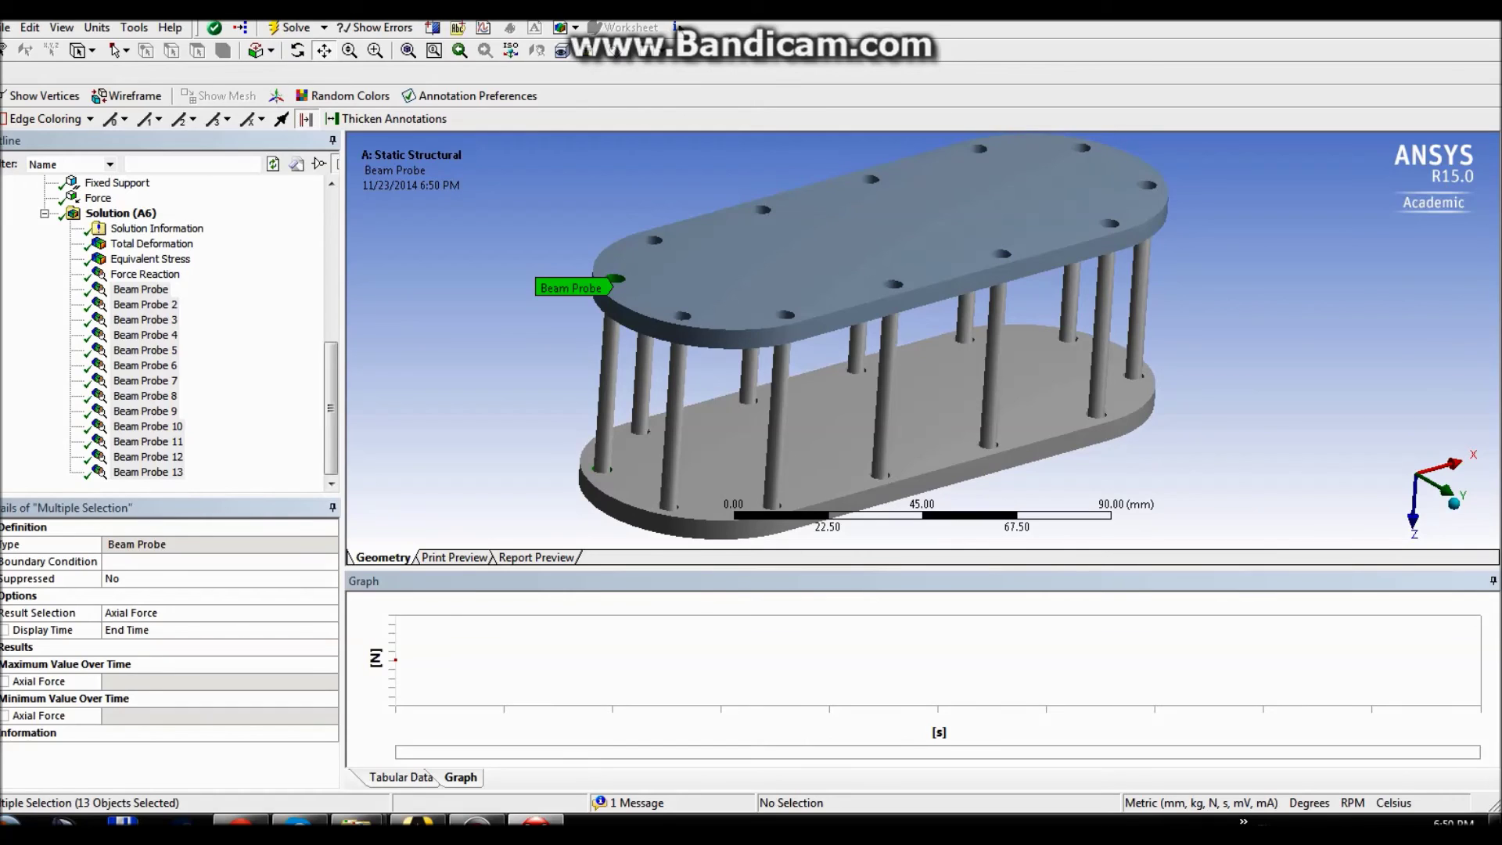
- Go through the individual beam probes and examine their maximum and minimum axial forces
left_click(141, 289)
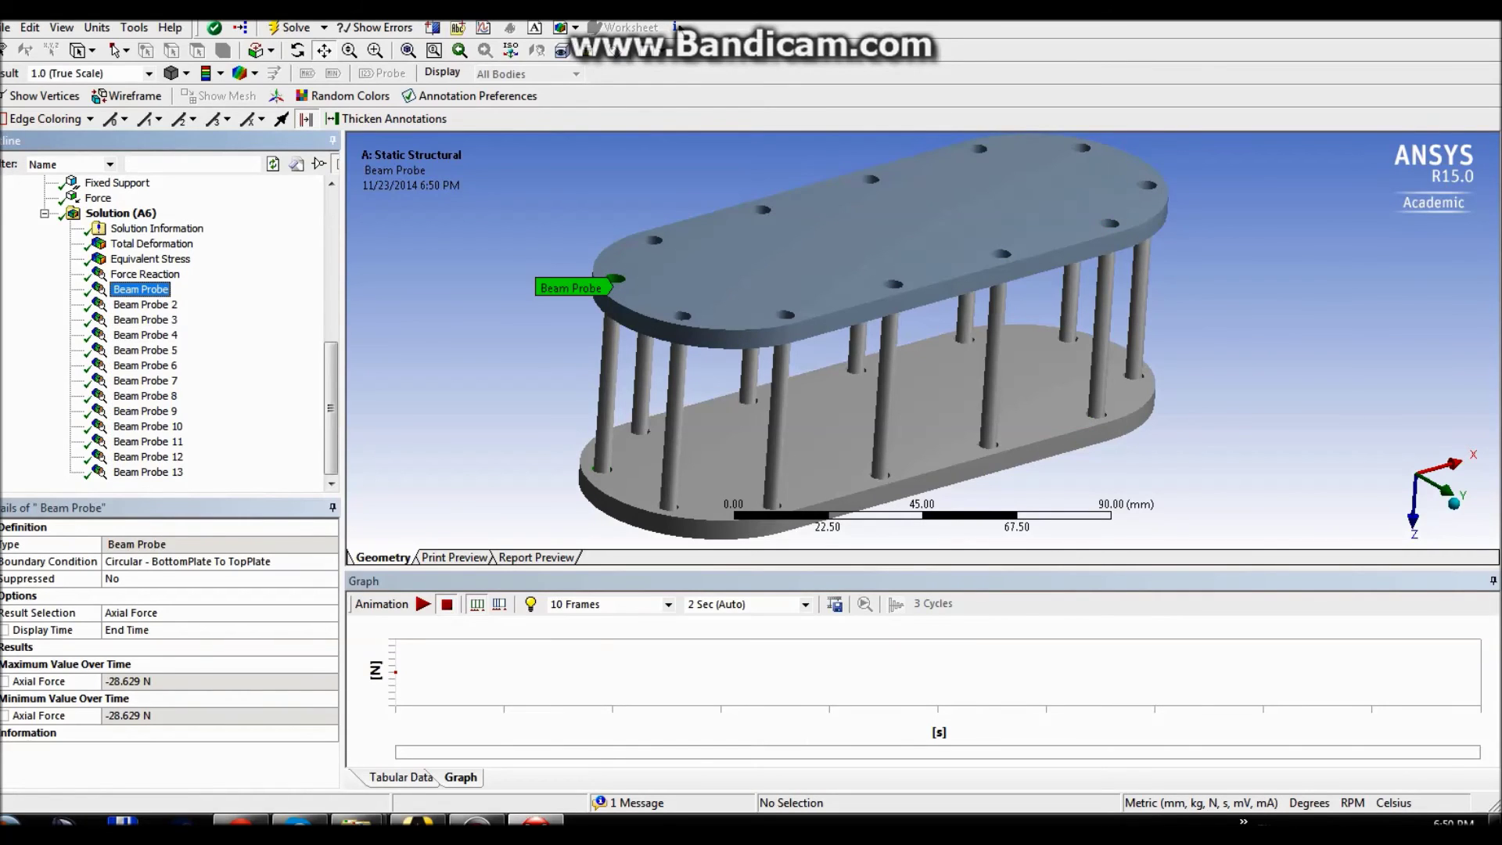
key("Down")
key("Down")
key("Down")
key("Down")
key("Down")
key("Down")
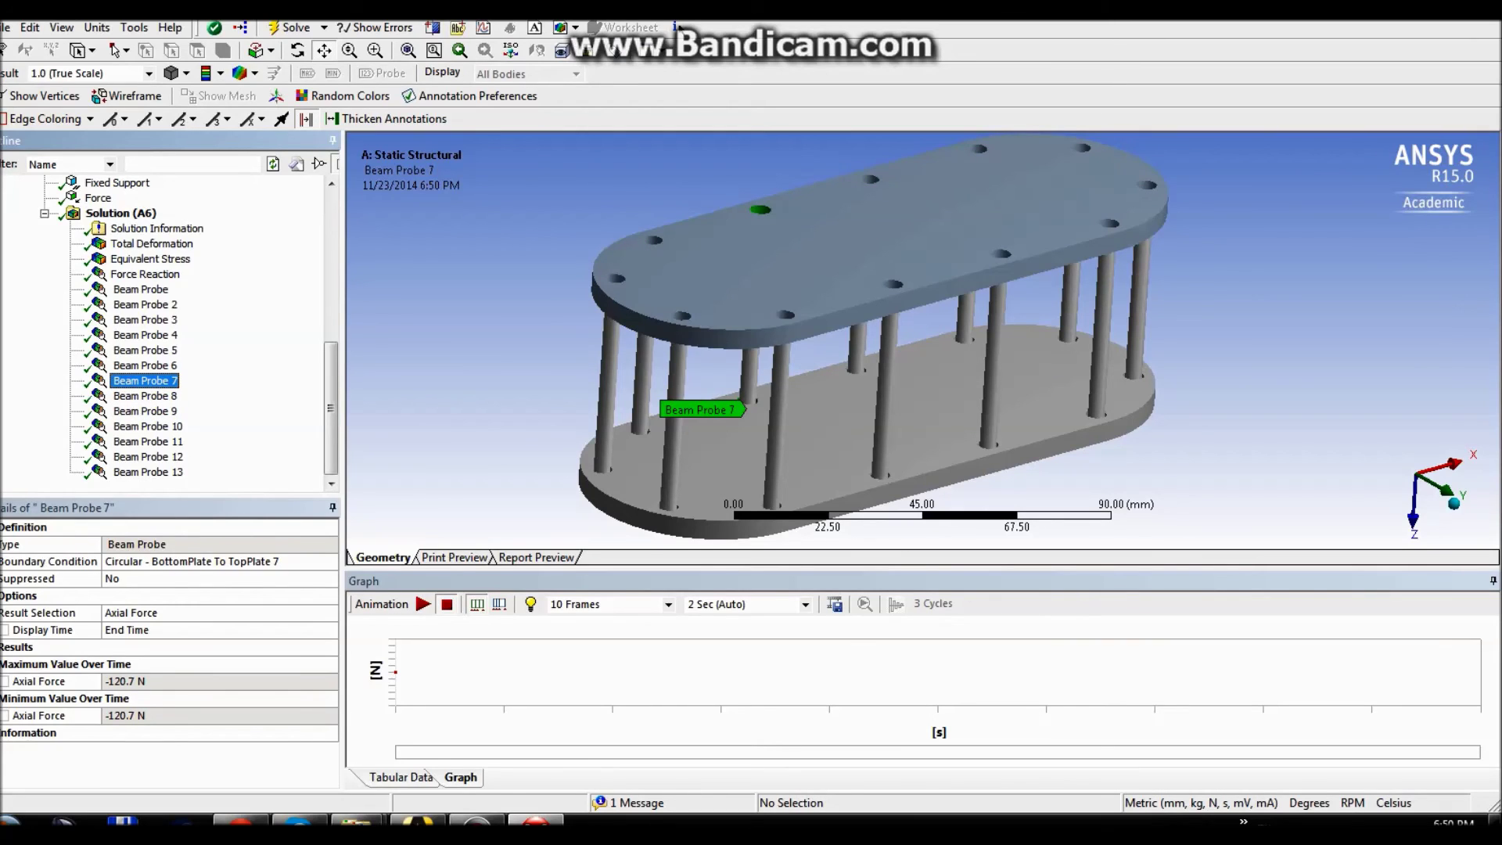
left_click(141, 289)
left_click(148, 473, "shift")
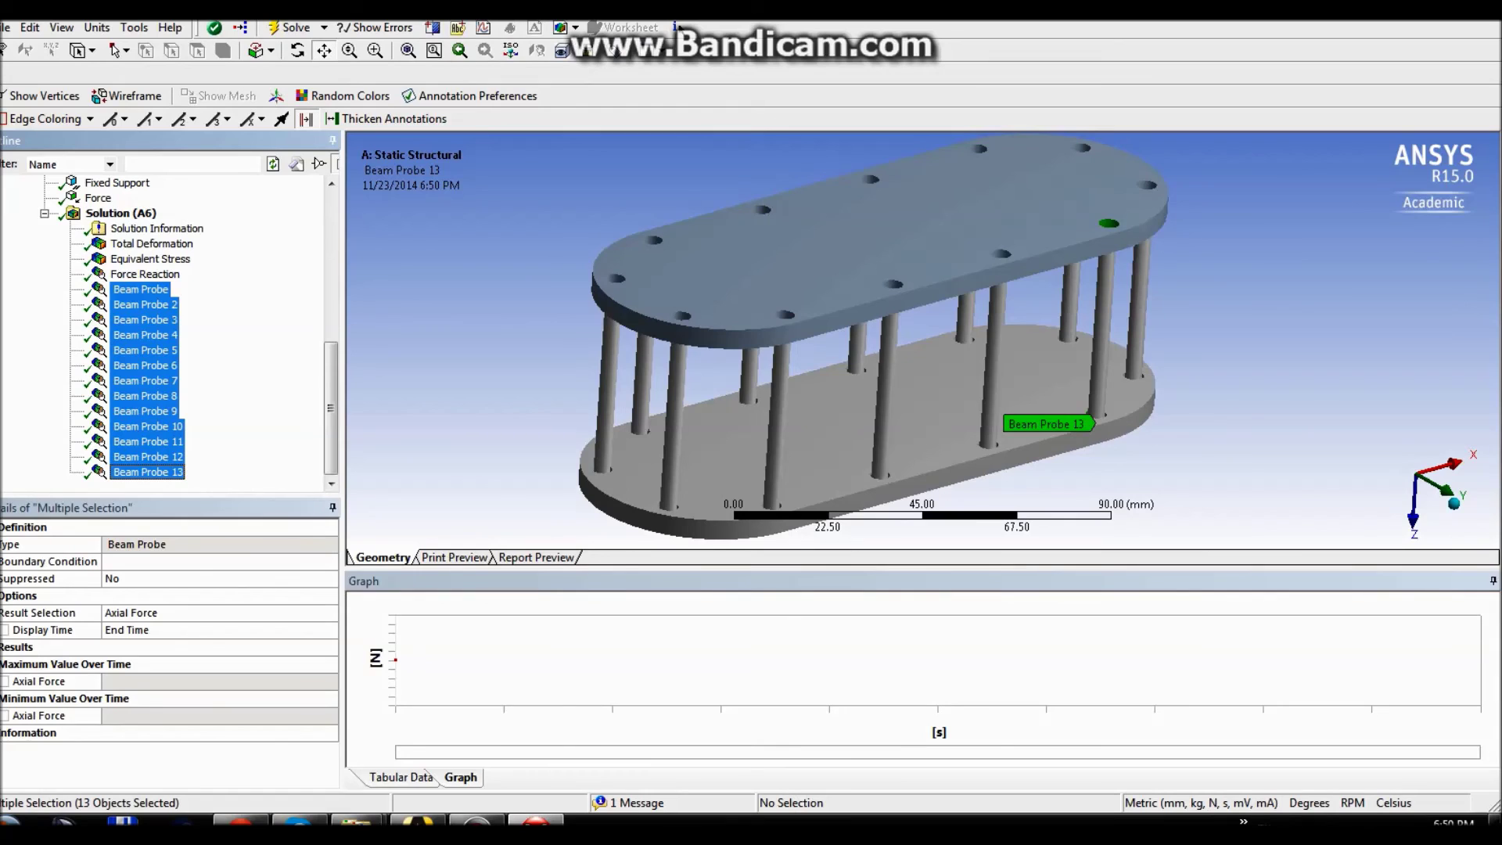
left_click(146, 396)
left_click(146, 335)
left_click(141, 290)
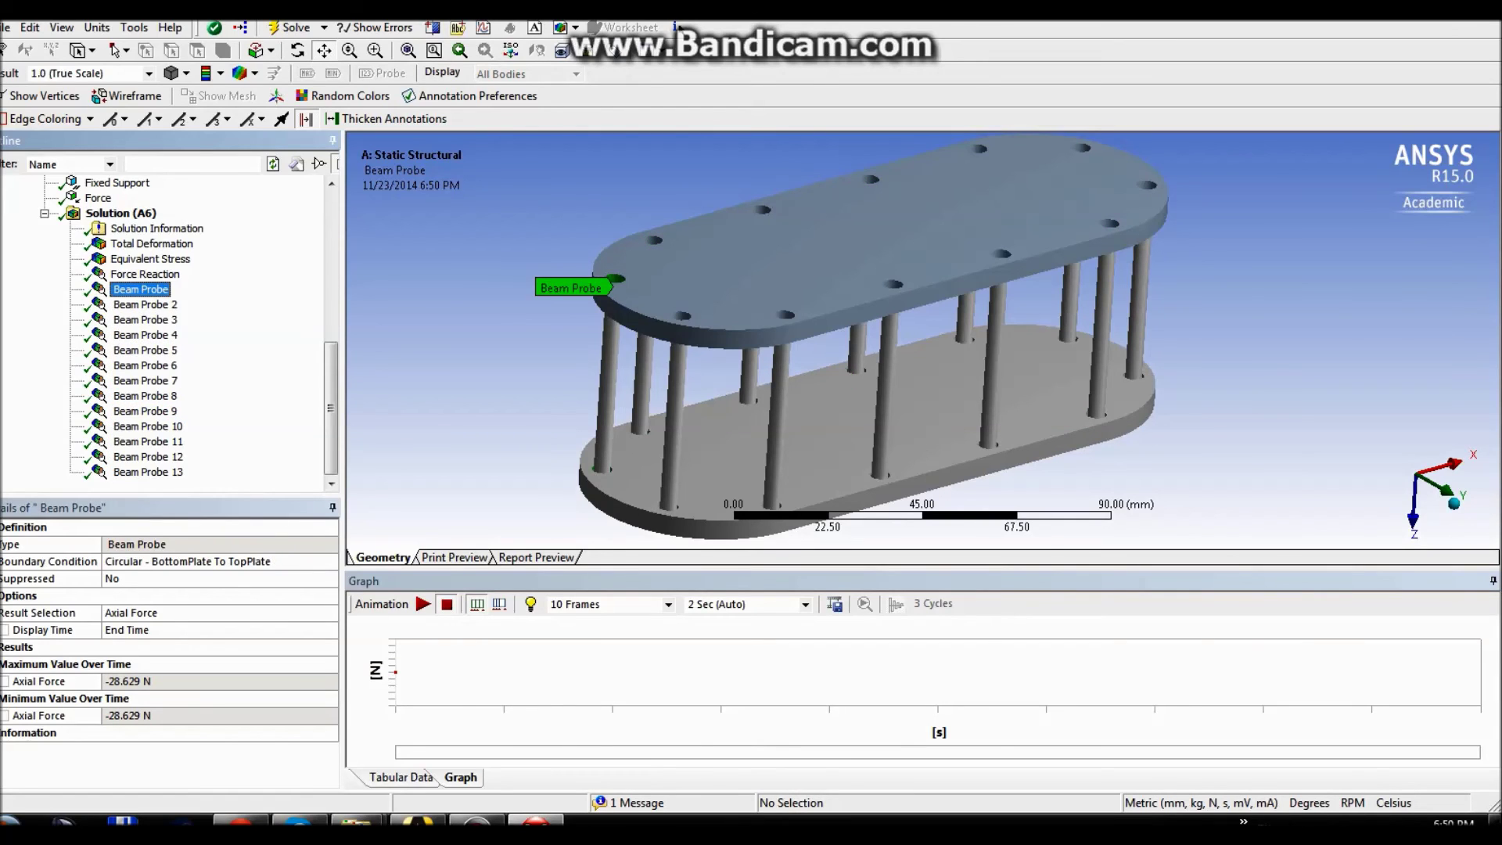
- Show the results as tabular data and check the axial force from the first beam probe through Beam Probe 12
left_click(401, 778)
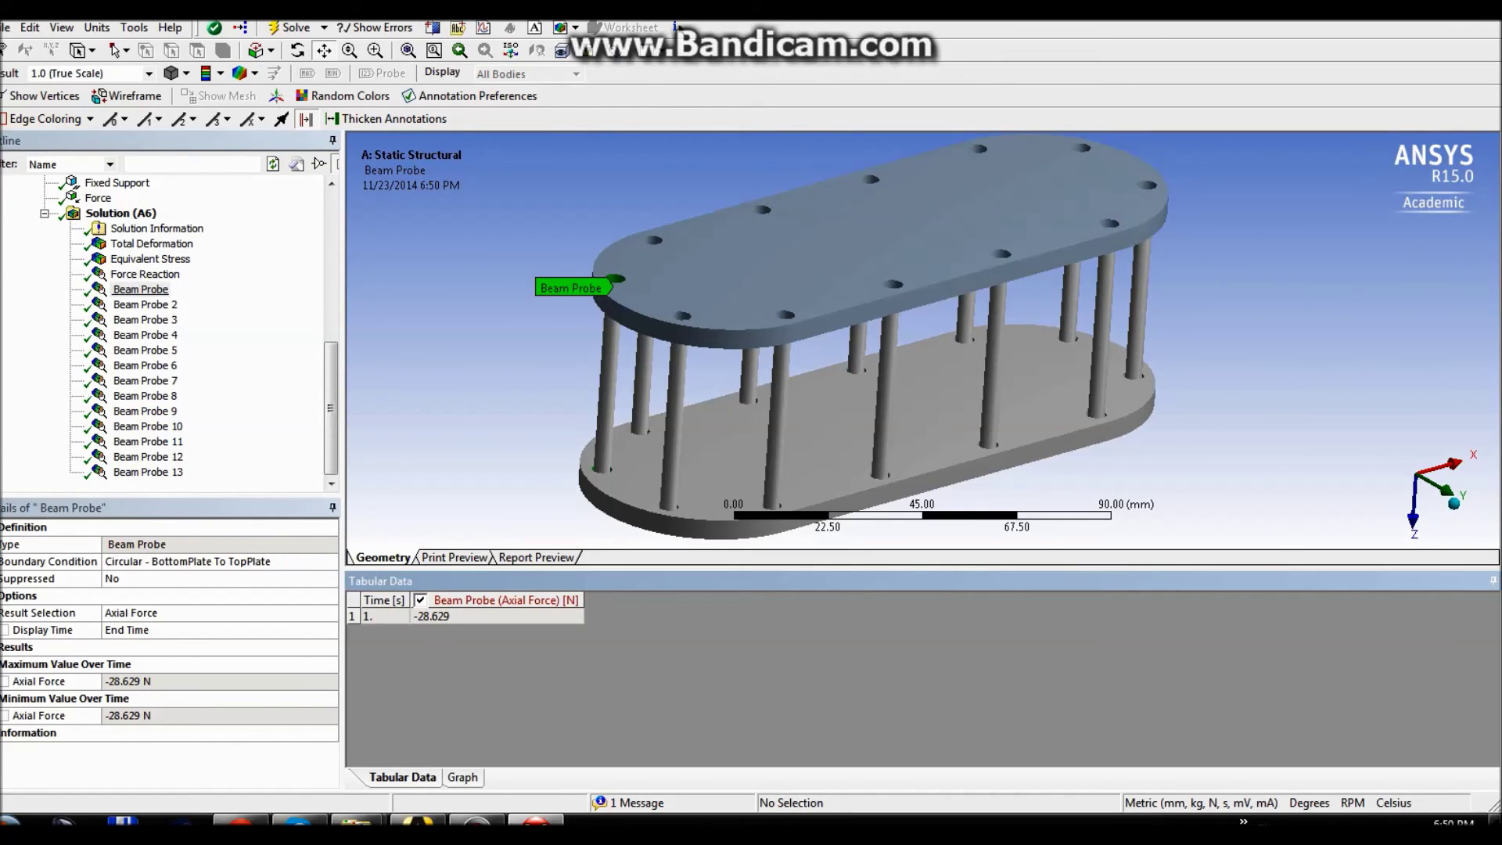
left_click(141, 289)
key("Down")
key("Down")
key("Down")
key("Down")
key("Down")
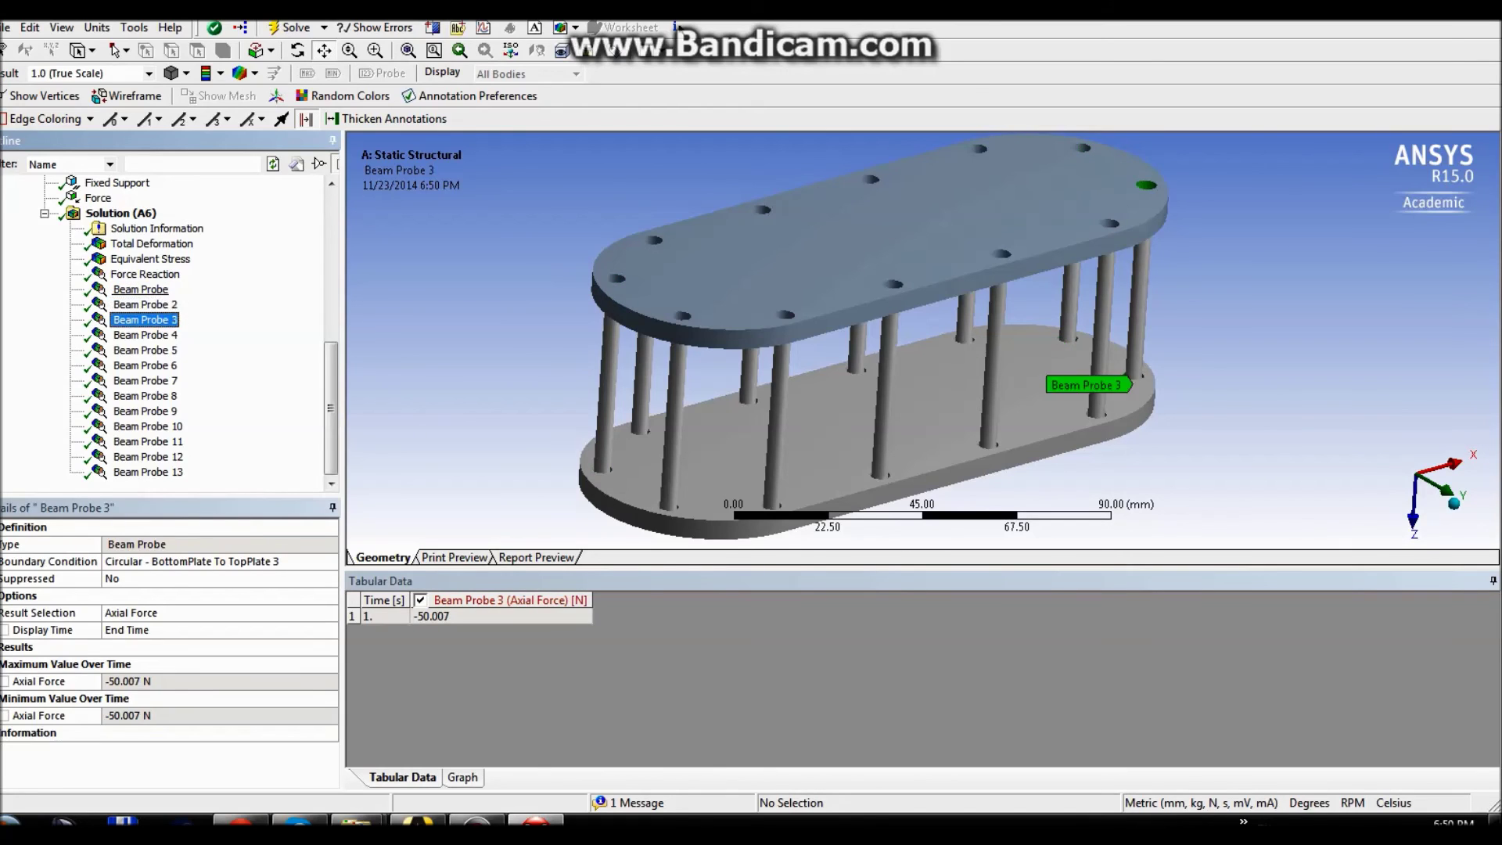
key("Down")
key("Down")
key("Down")
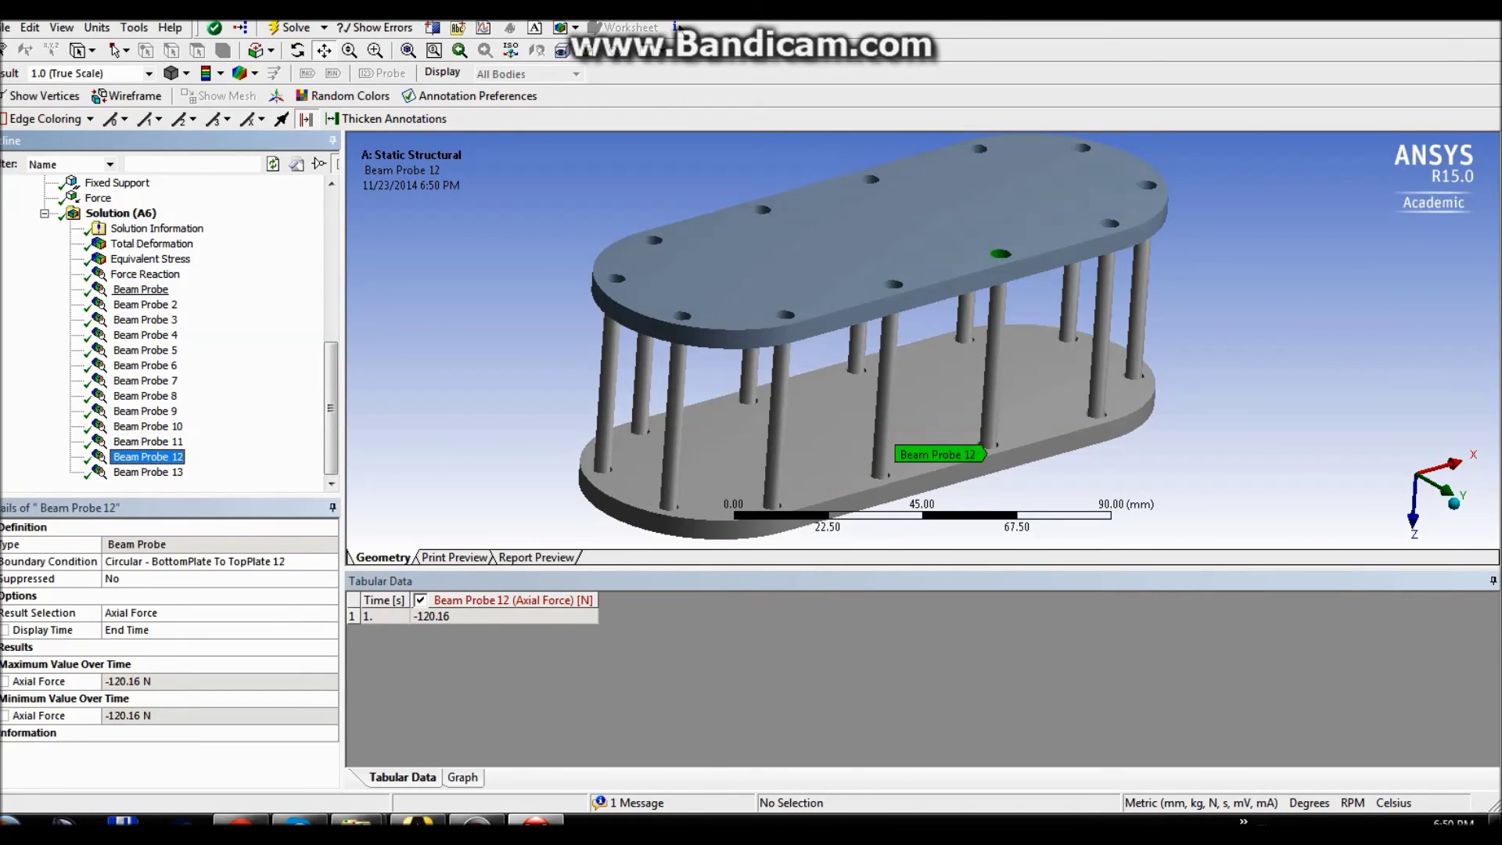
- Create a chart that combines the axial force results of all 13 beam probes
key("Up")
key("Up")
key("Up")
key("Up")
key("Up")
key("Up")
key("Up")
key("Up")
key("Up")
key("Up")
key("Up")
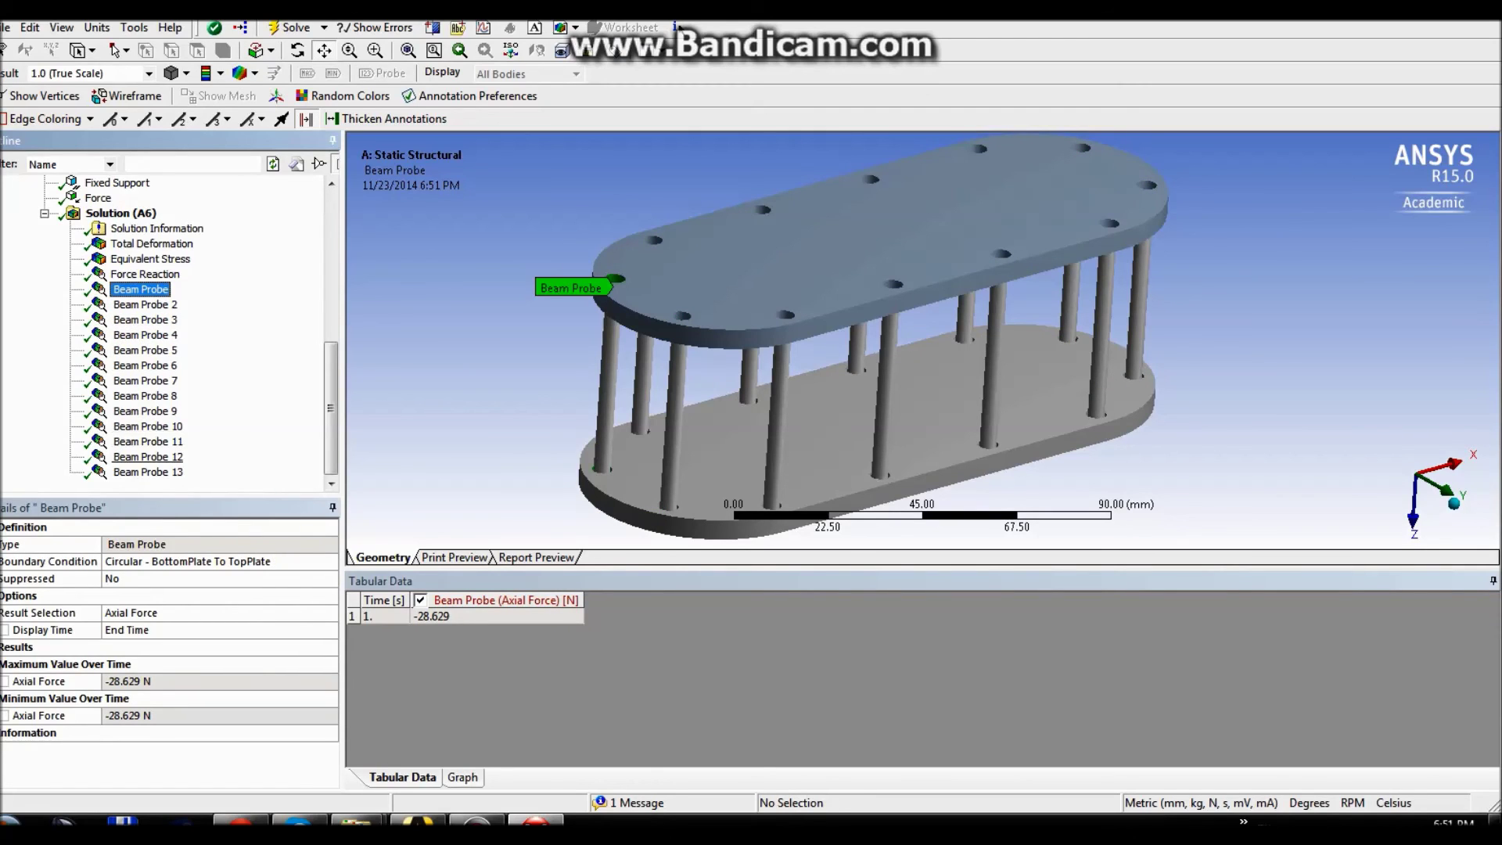
left_click(148, 472, "shift")
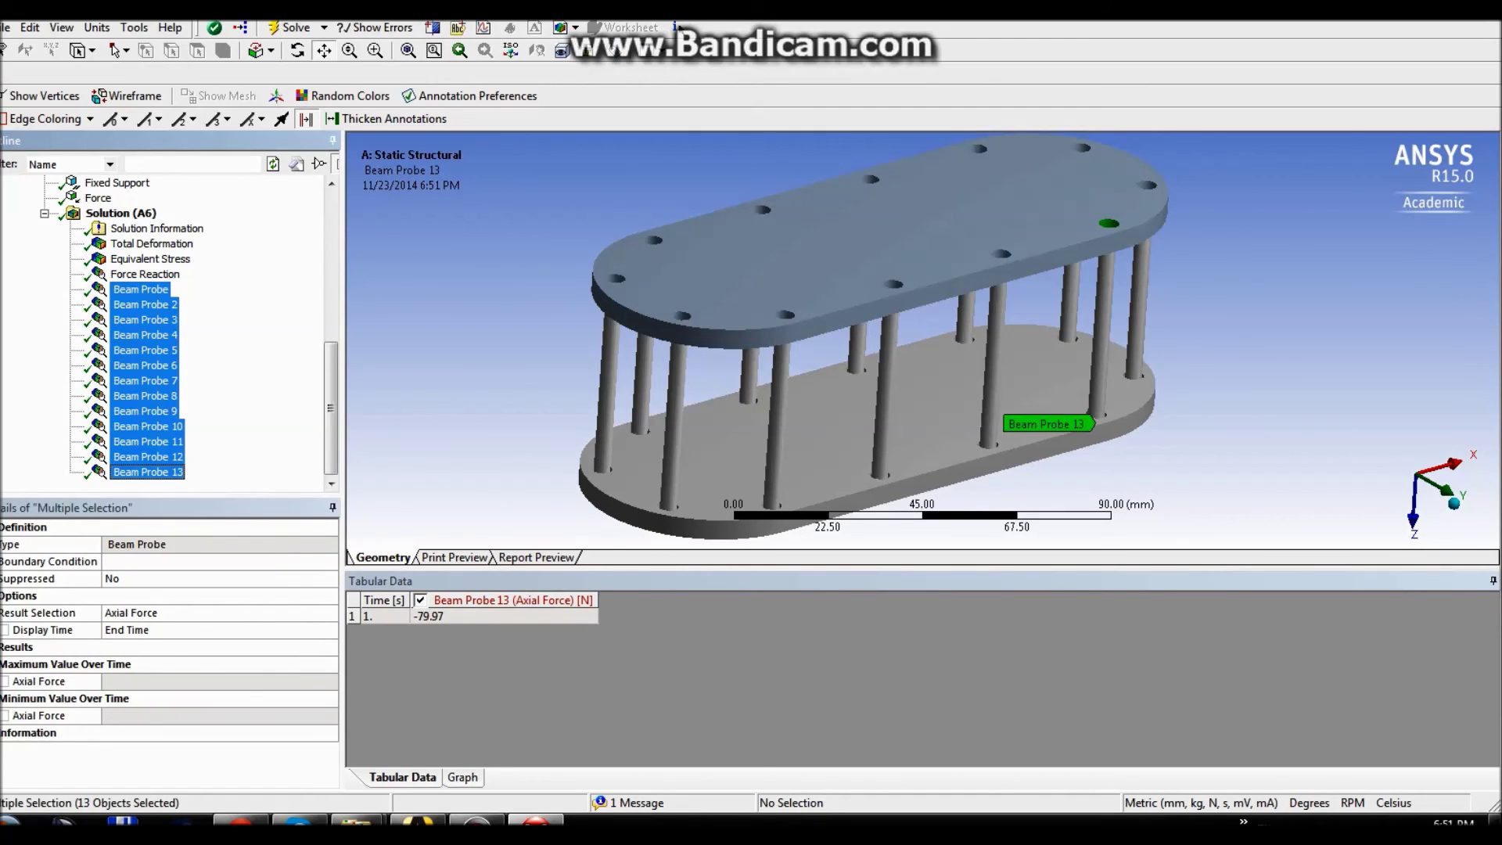
left_click(483, 28)
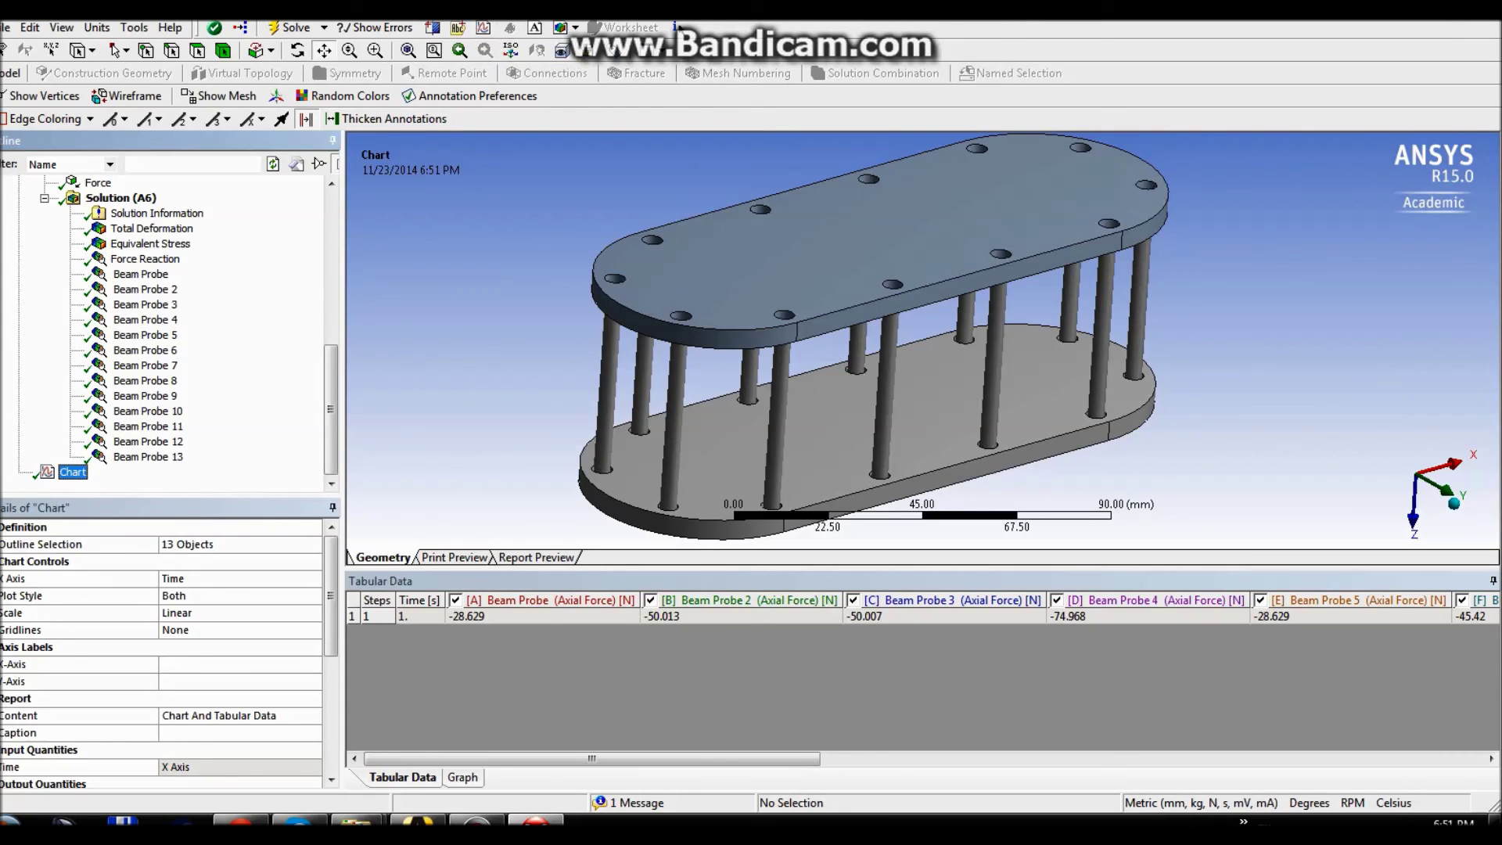
- Compare the Force Reaction result with the beam probe axial forces listed in the chart's table
left_click(145, 259)
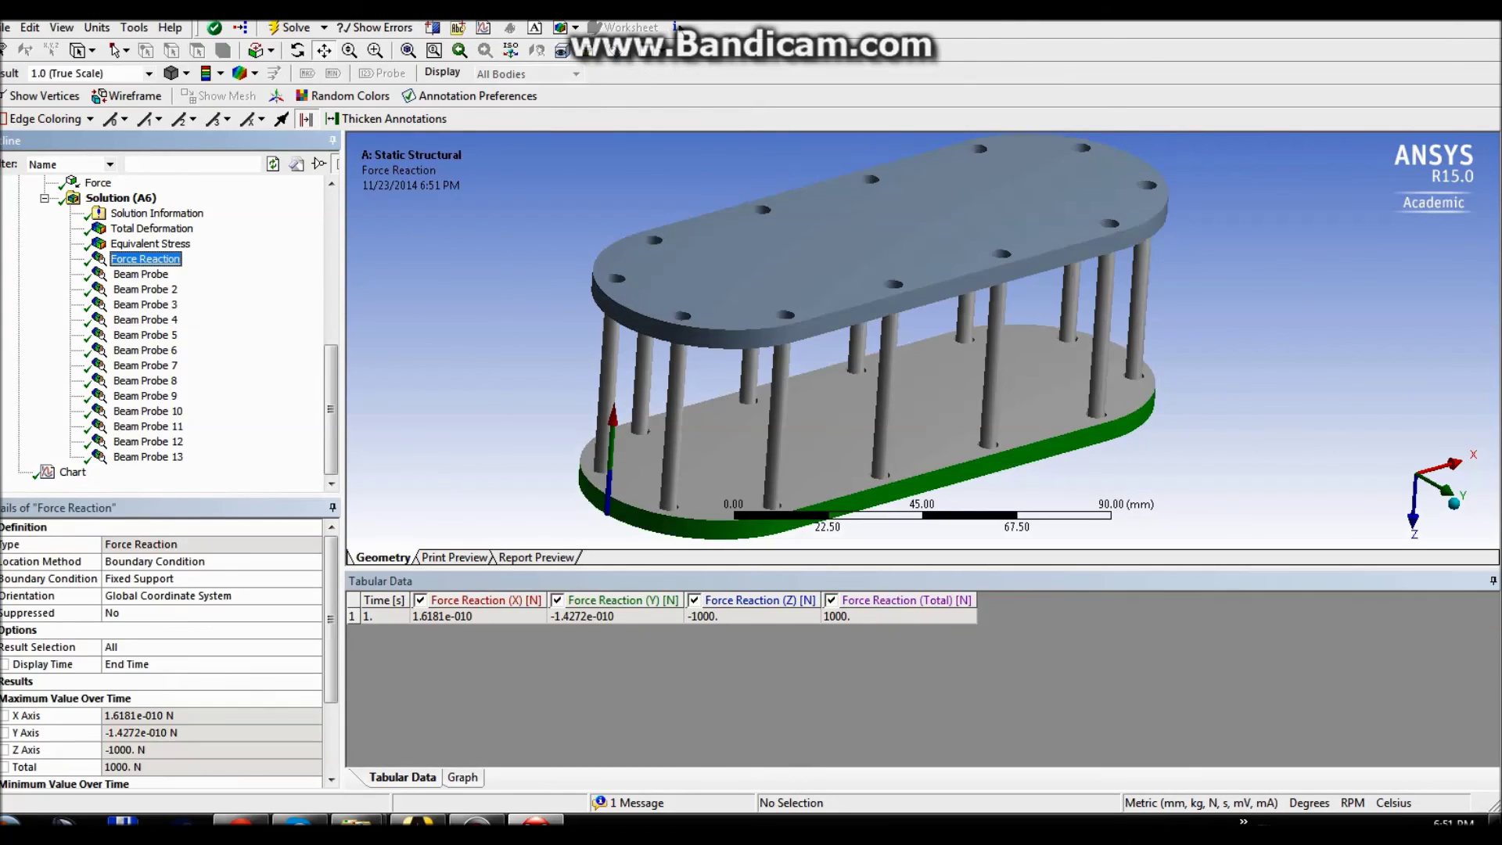
left_click(141, 275)
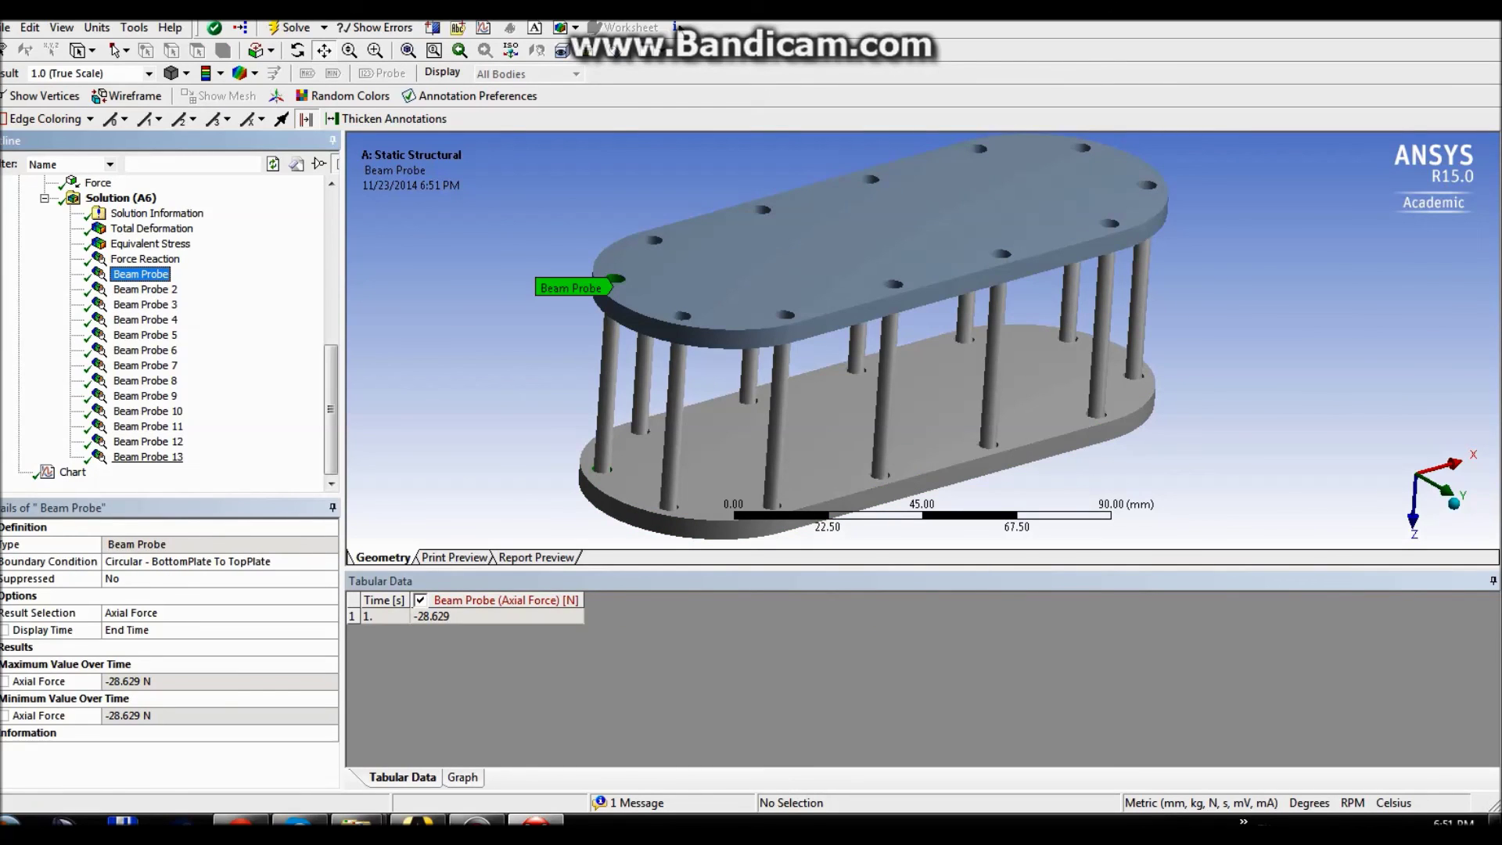
left_click(148, 456, "shift")
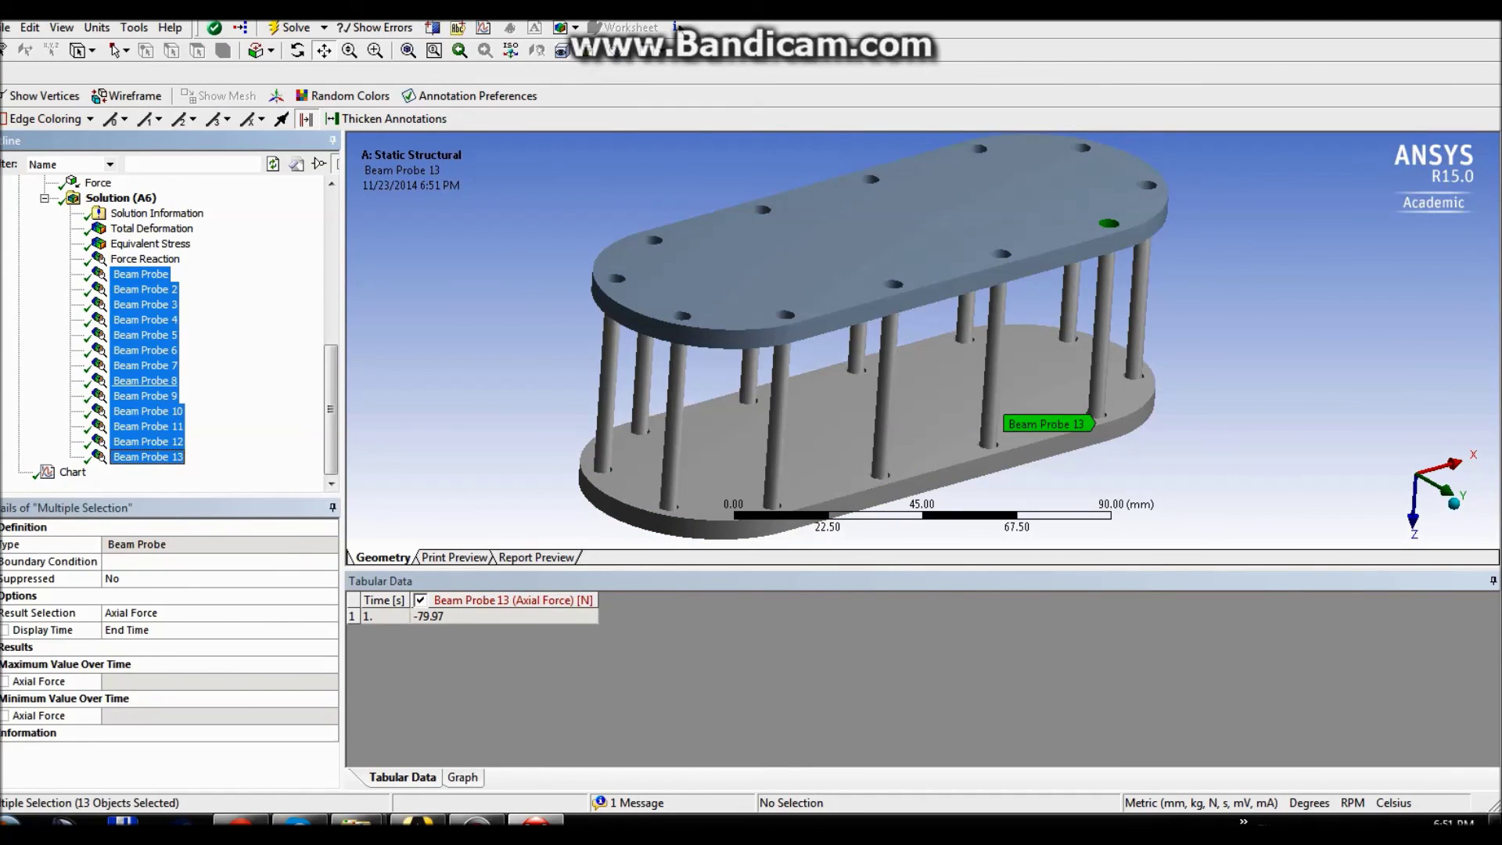
left_click(73, 472)
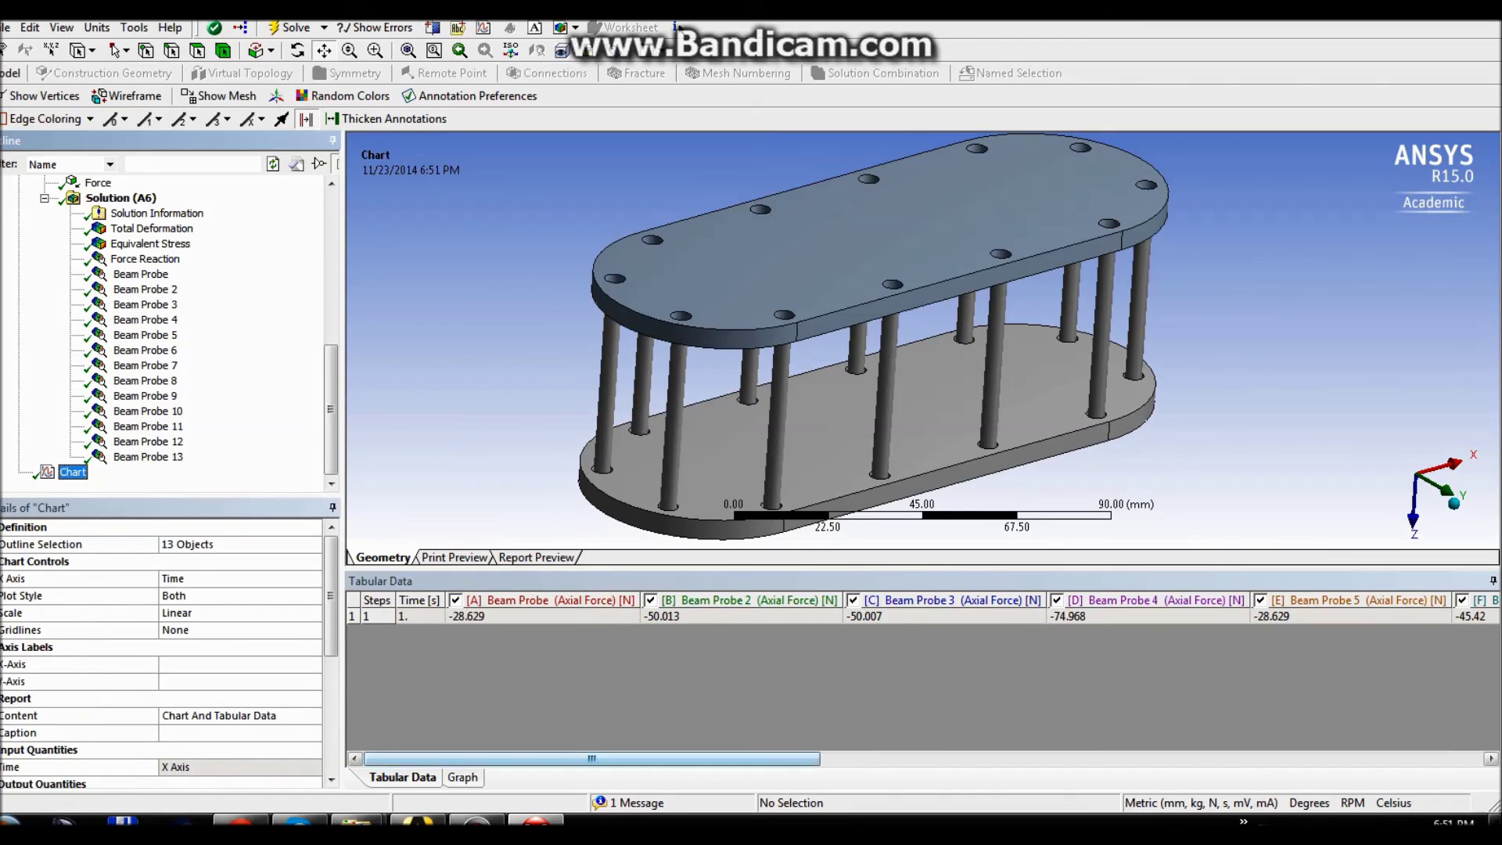
mouse_move(591, 758)
left_mouse_down()
mouse_move(1200, 759)
mouse_move(592, 759)
left_mouse_up()
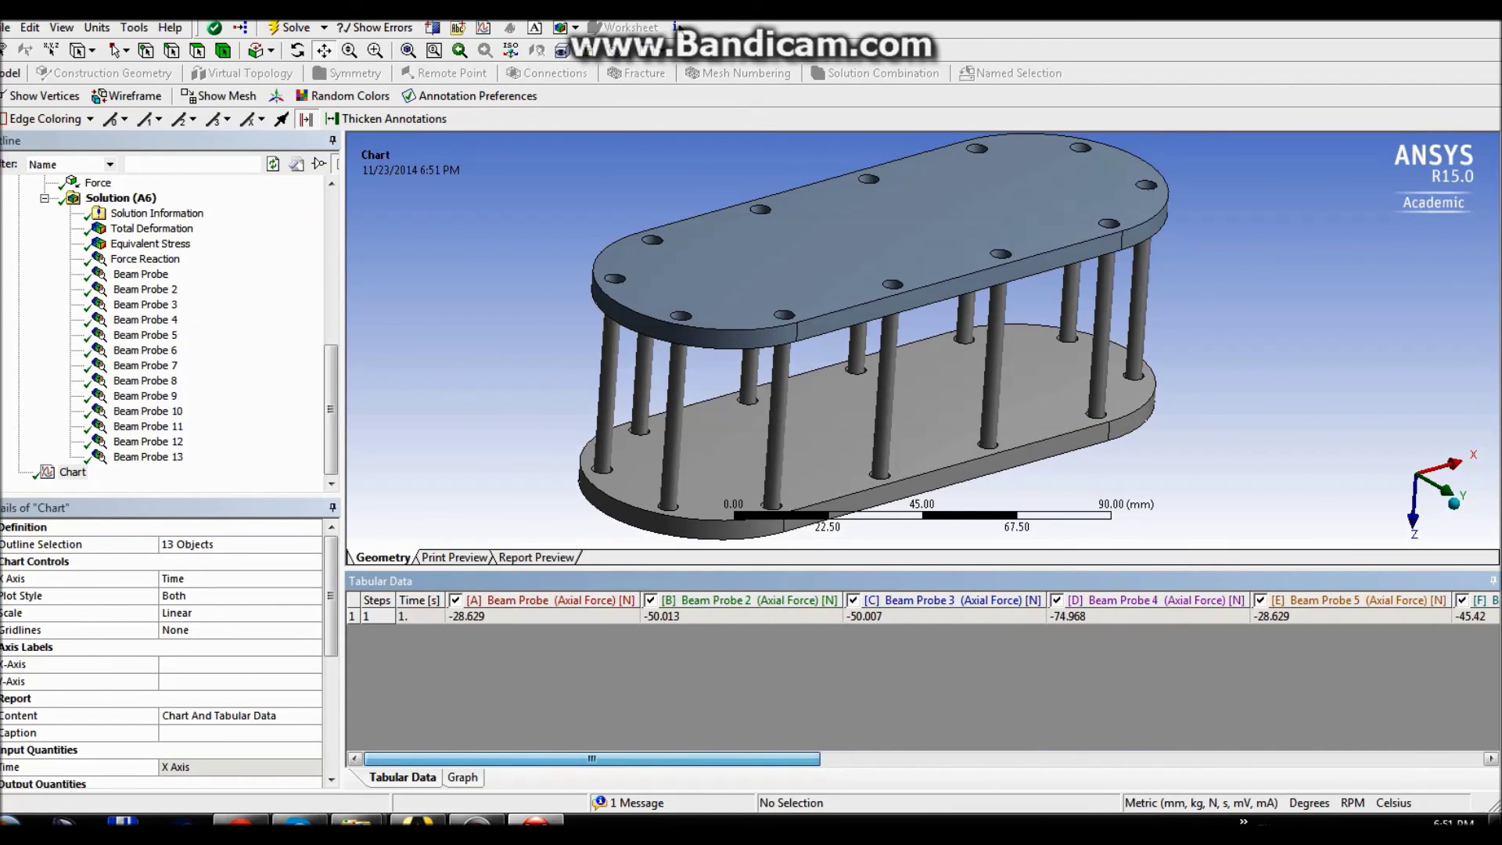
- Export the chart's tabular data to the desktop as the Excel file file.xls
right_click(542, 604)
right_click(536, 615)
left_click(579, 626)
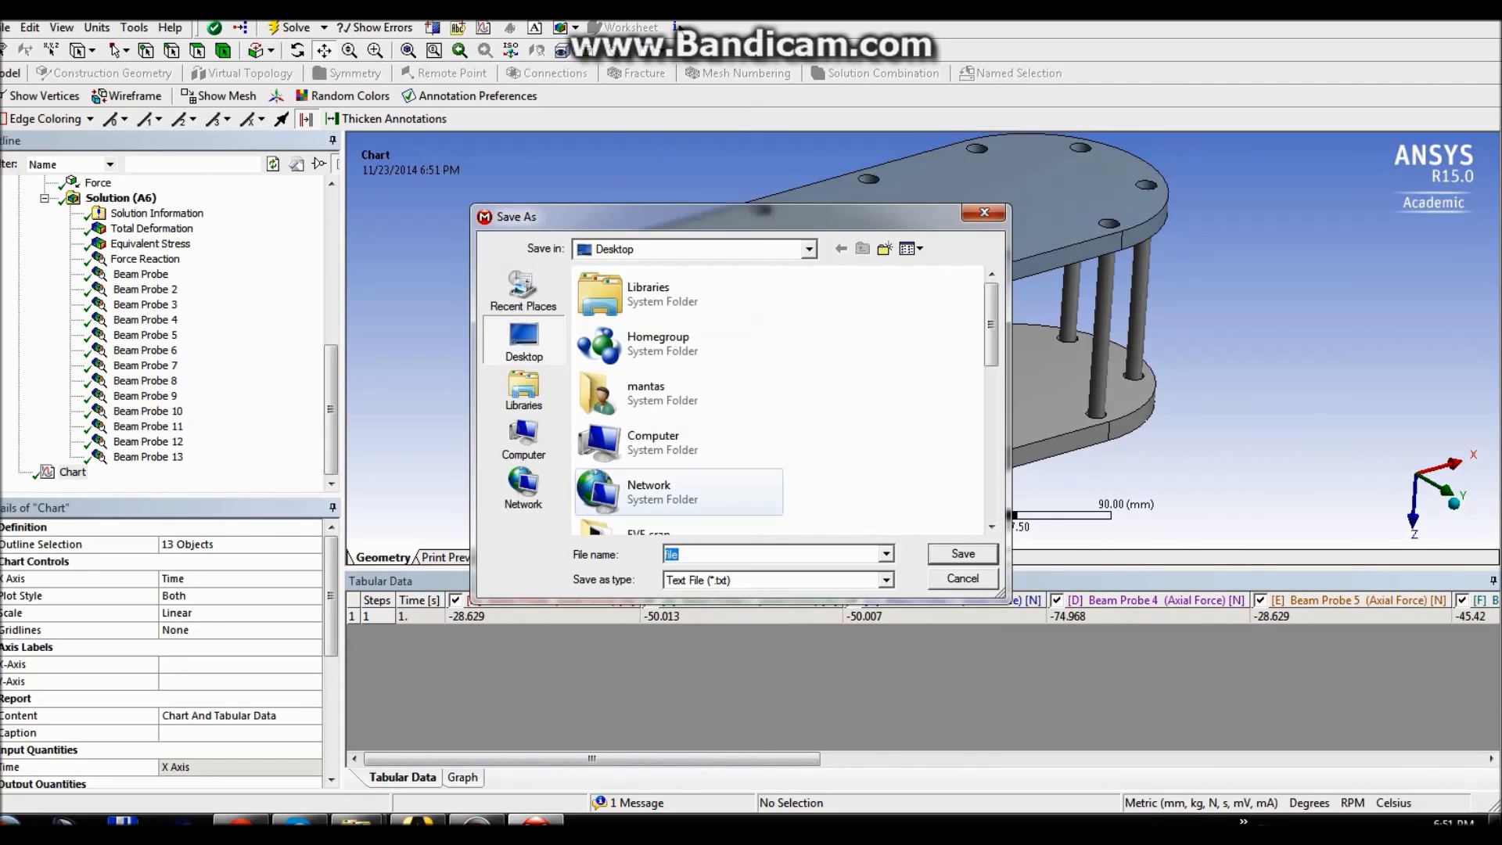
left_click(885, 579)
left_click(778, 610)
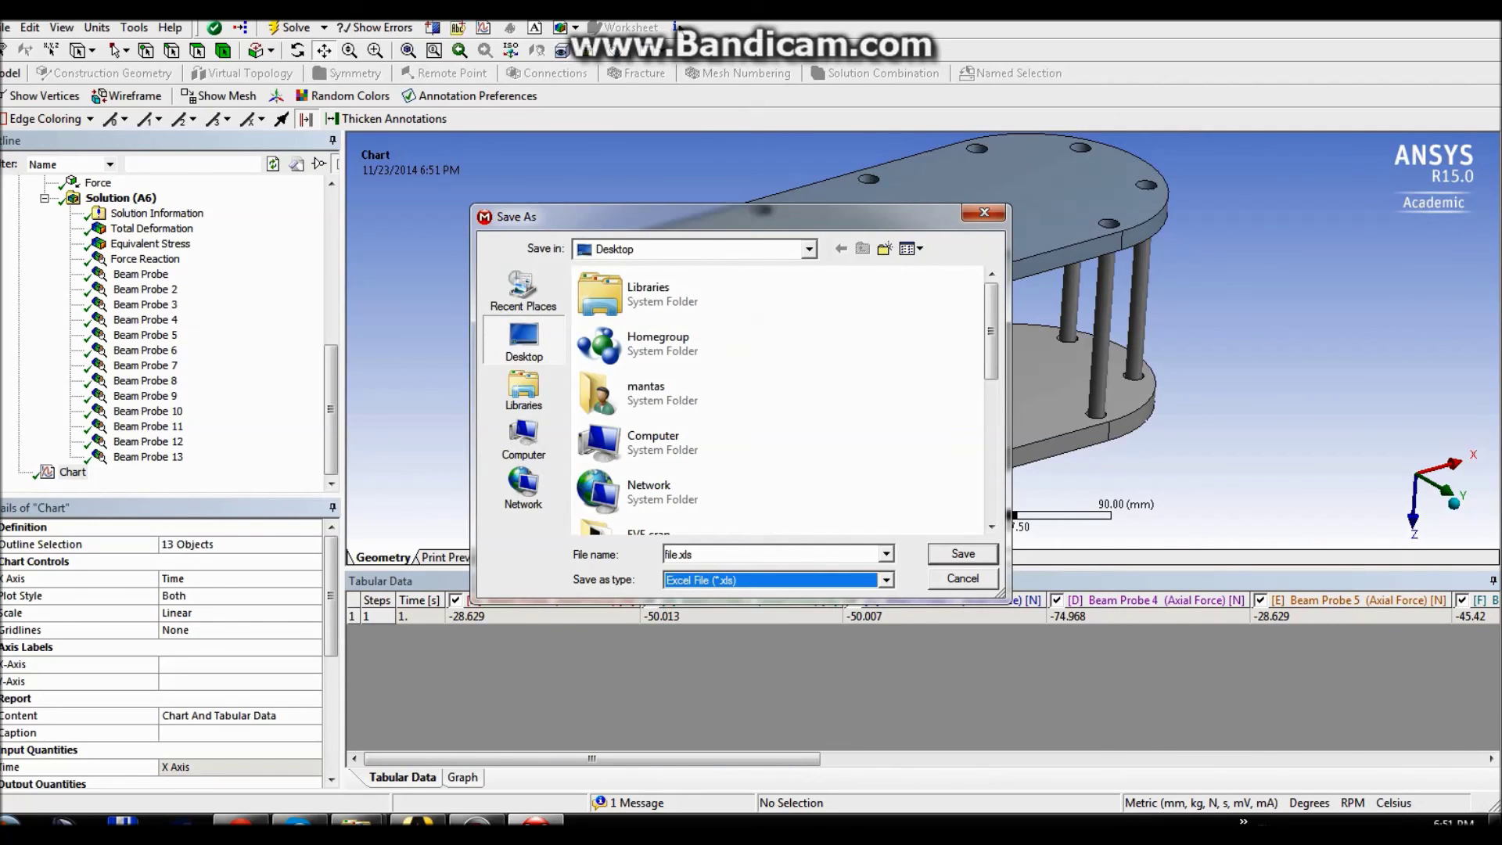
key("Return")
key("Return")
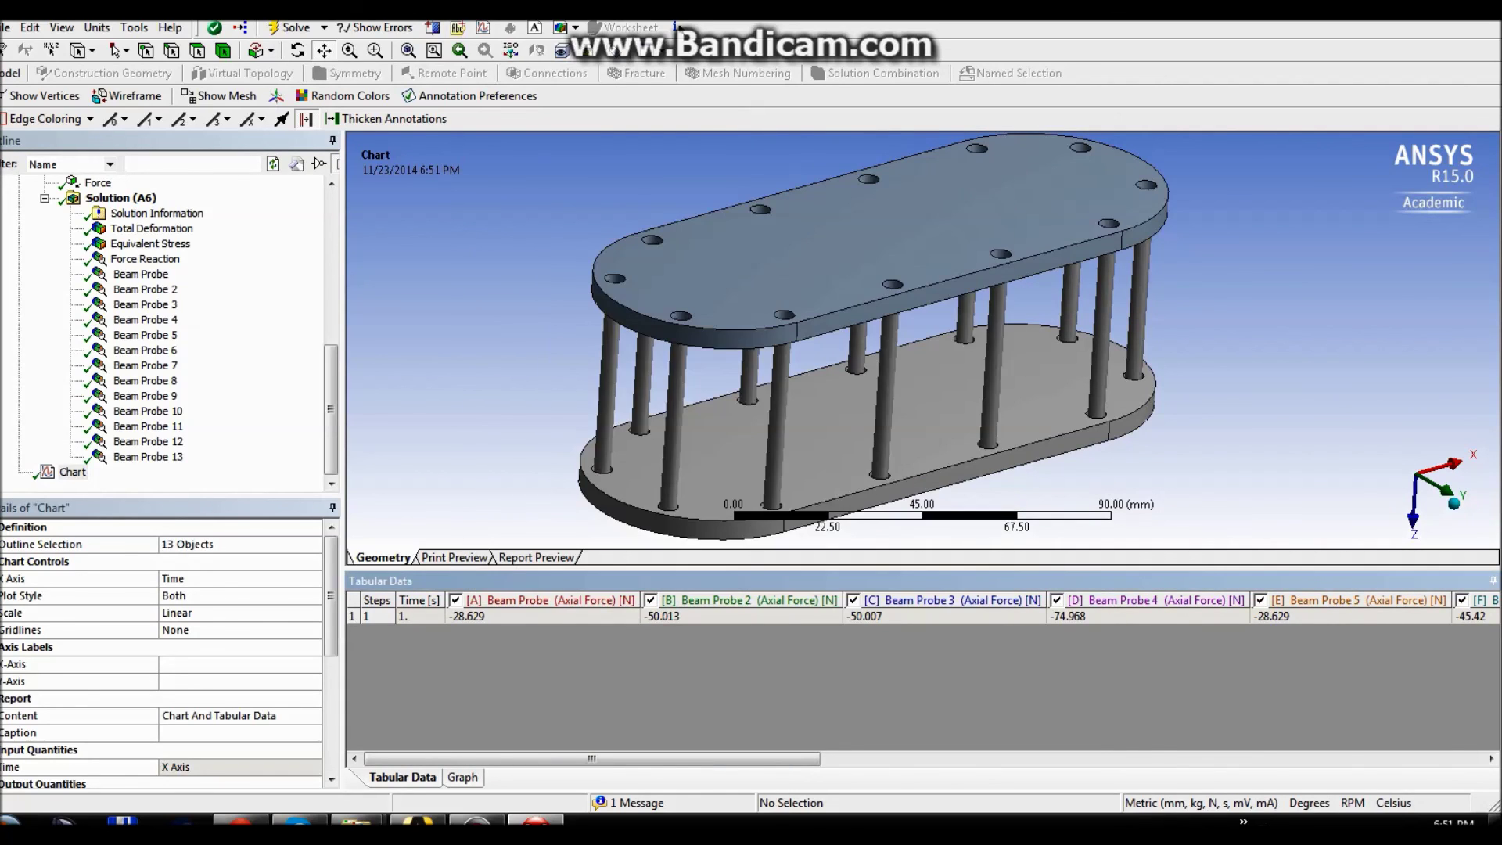
- Open the exported file.xls from the desktop in Excel, accepting the file format mismatch
left_click(1494, 820)
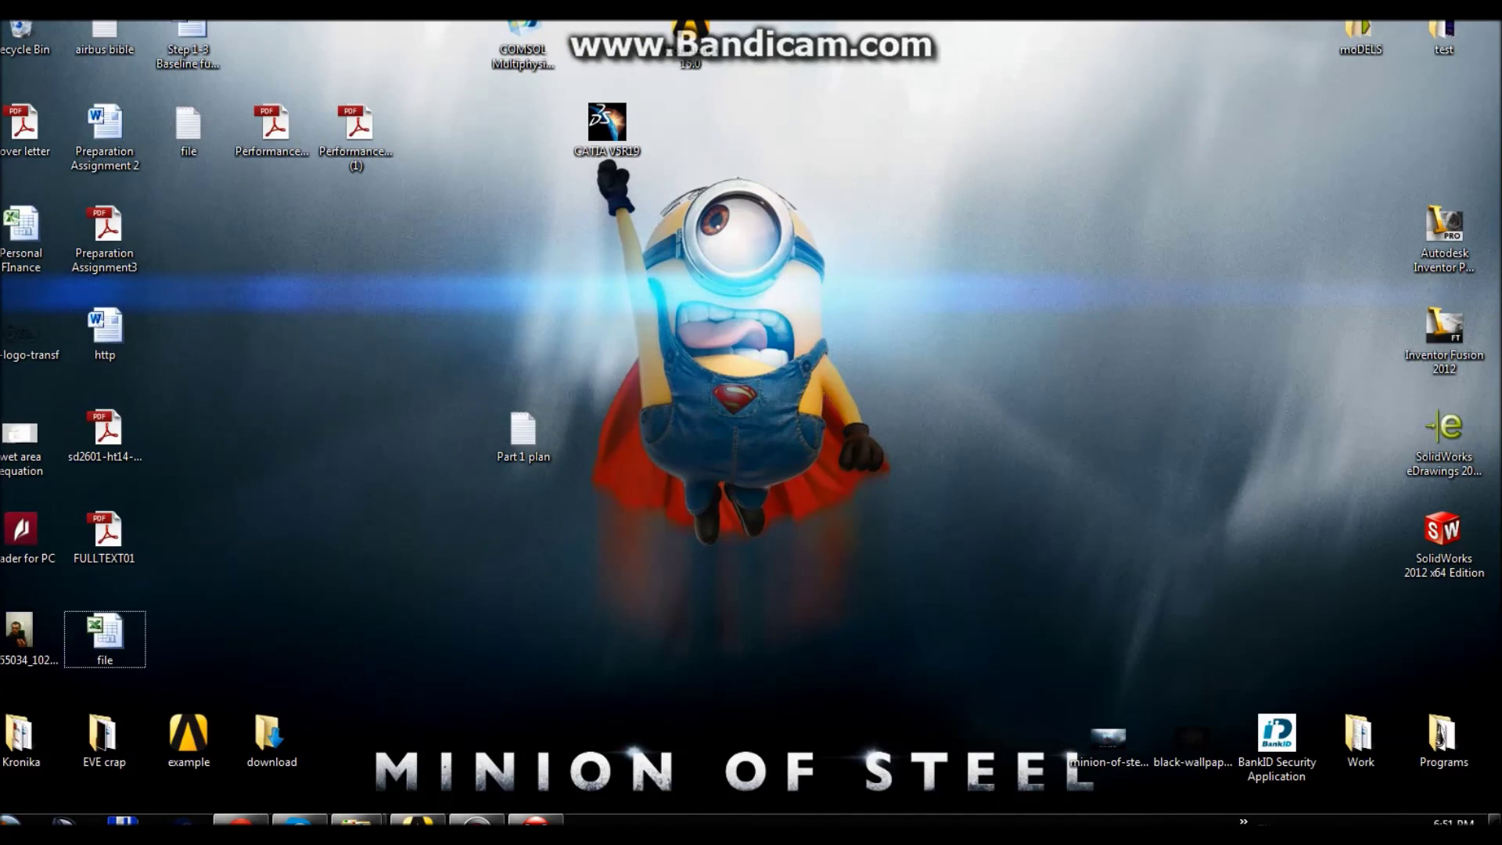
double_click(105, 639)
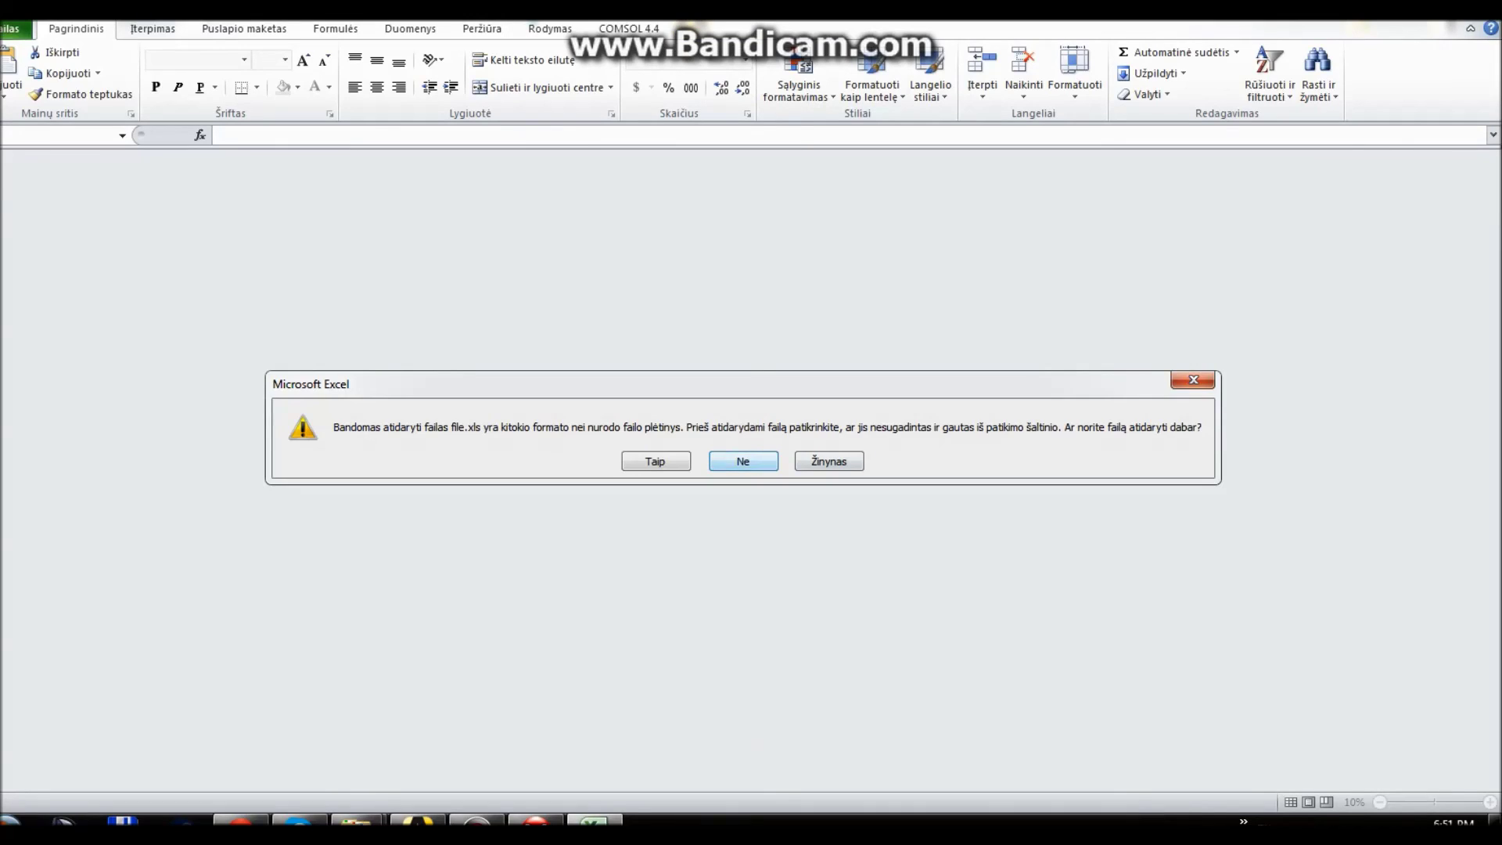
left_click(655, 461)
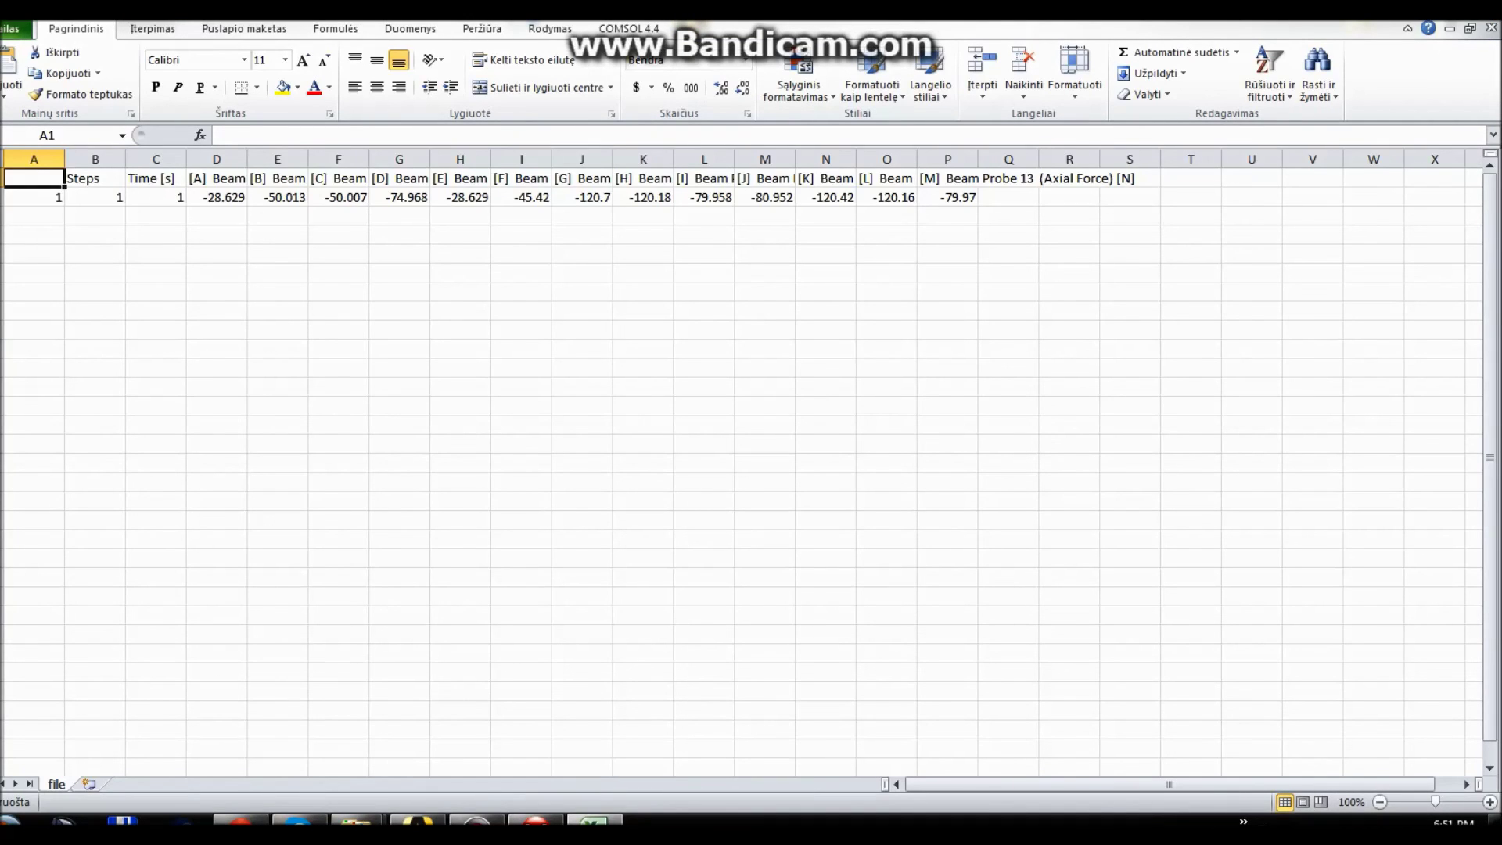
- Sum the 13 beam probe axial forces in cell G6 with the formula =SUM(D2:P2)
left_click_drag(156, 197, 1009, 179)
left_click_drag(579, 311, 526, 310)
left_click_drag(399, 309, 398, 293)
left_click(399, 274)
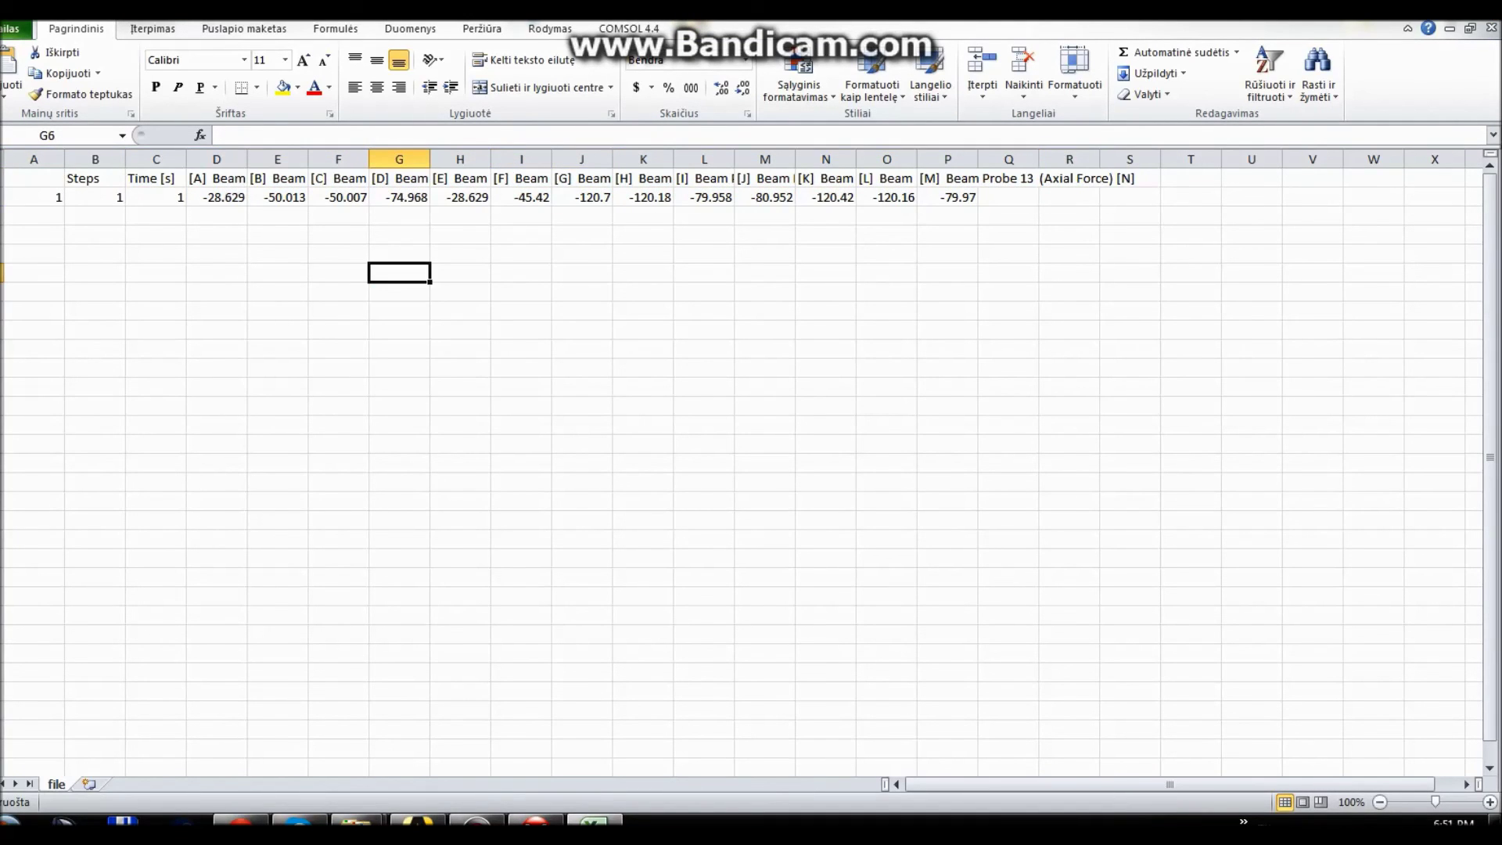
type("=sum(")
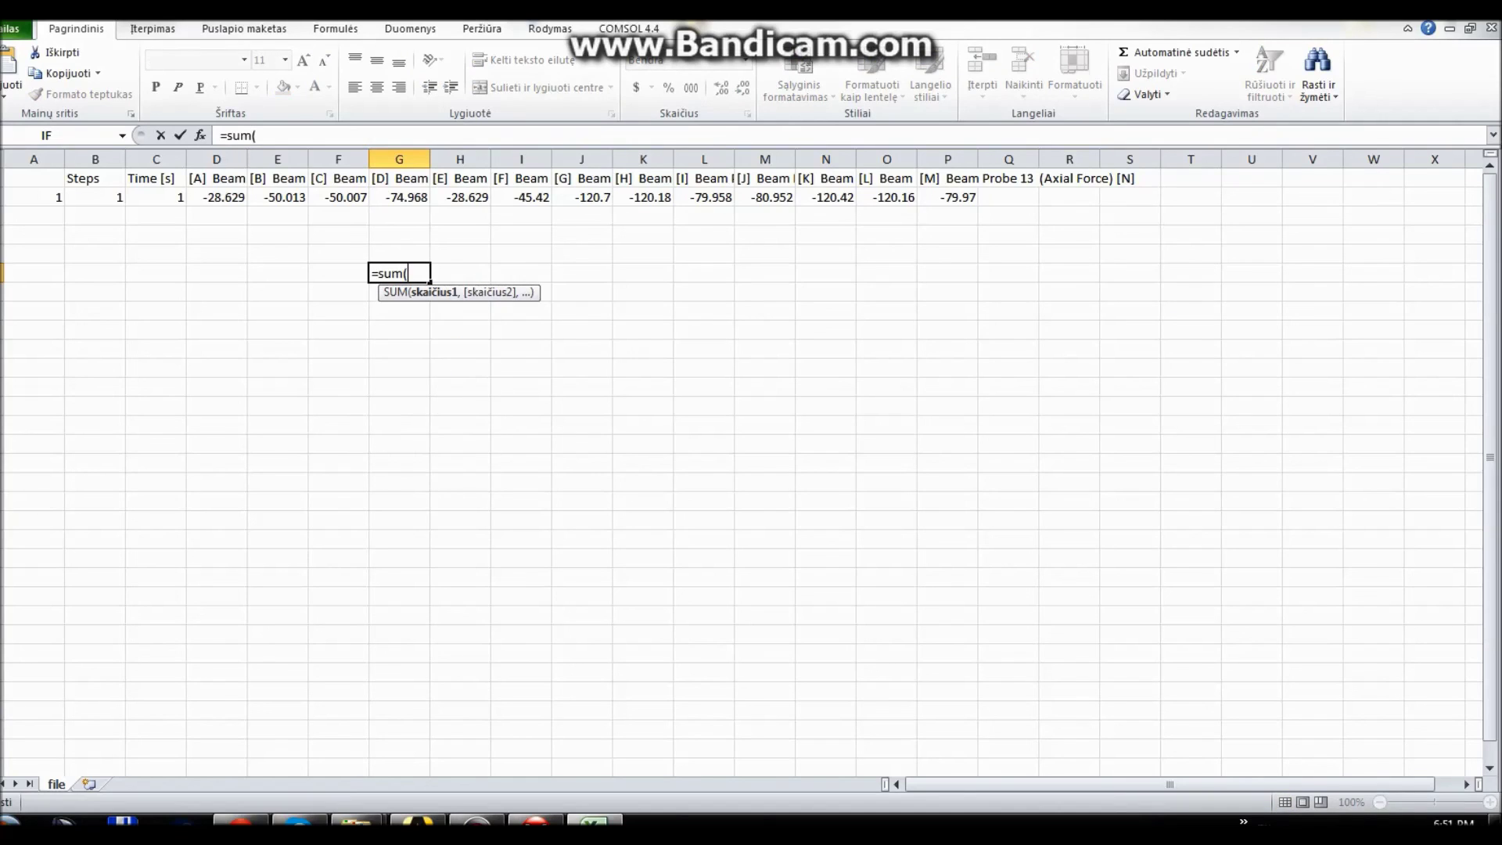
left_click_drag(216, 197, 958, 198)
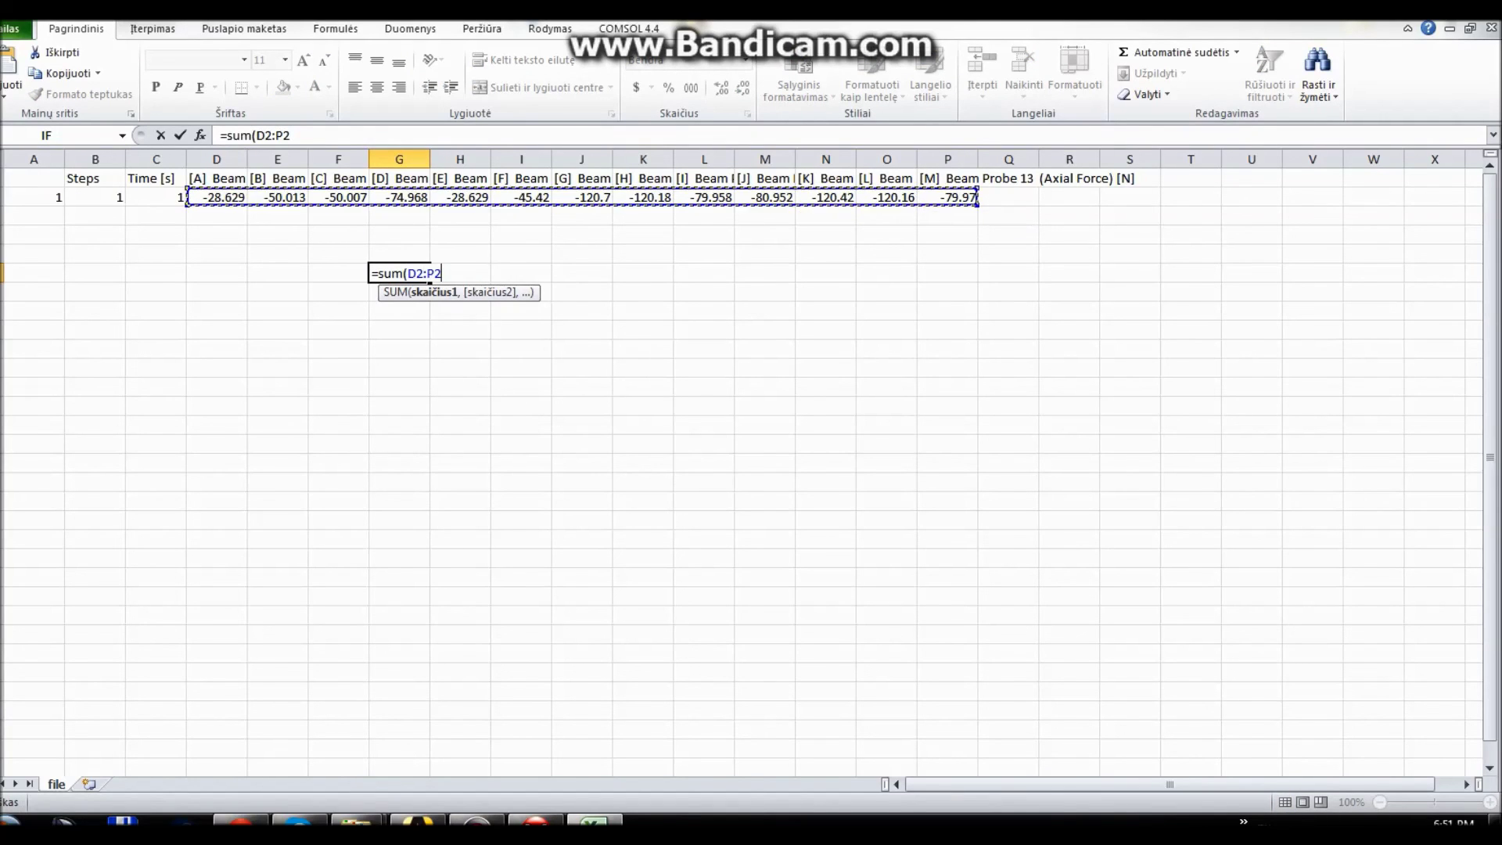
type(")")
key("Return")
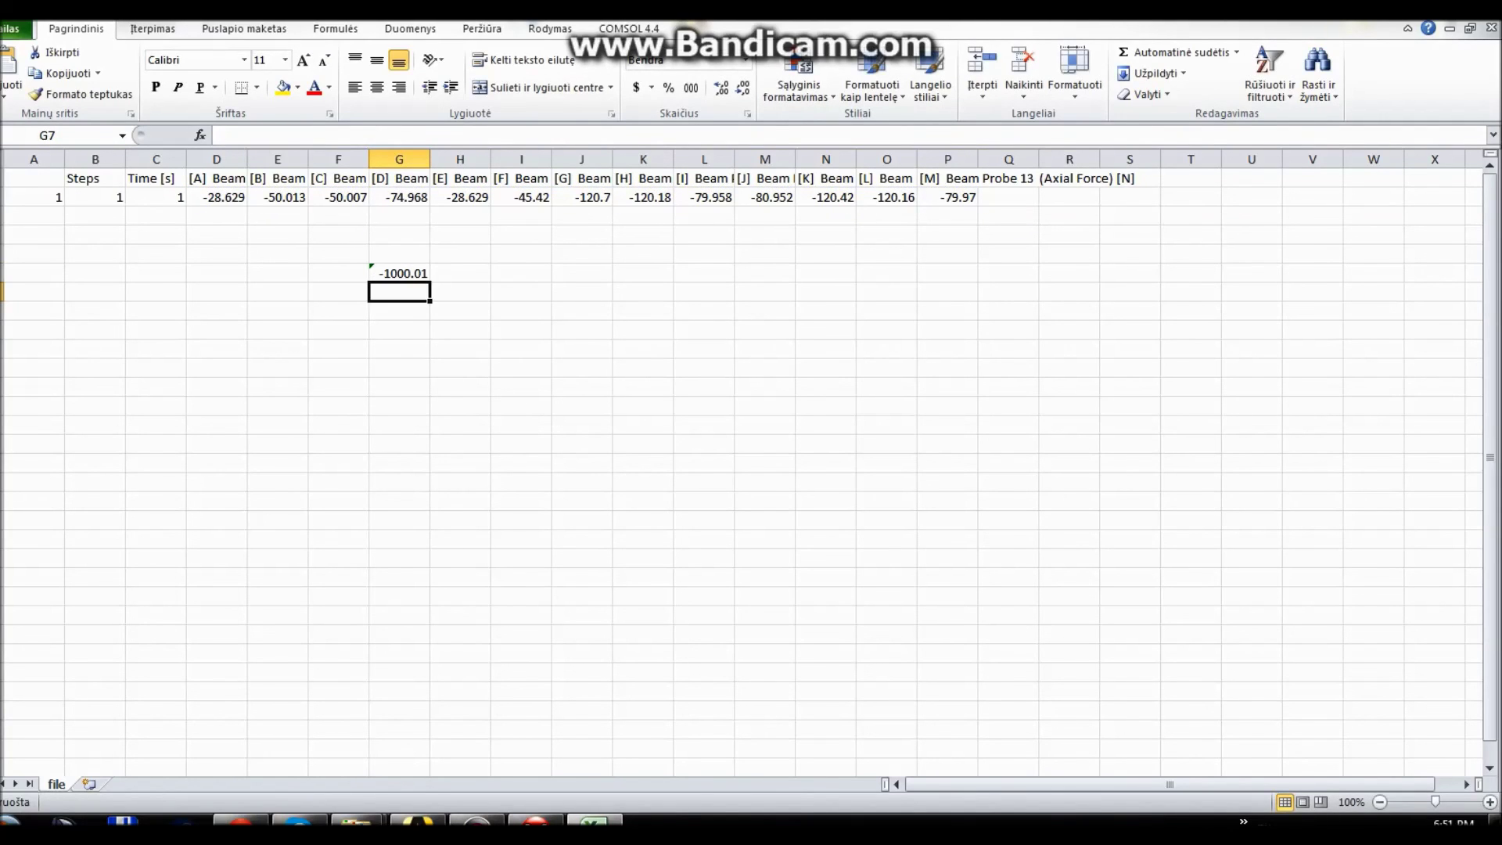
- Format the summed axial force in cell G6 to show no decimal places
key("Up")
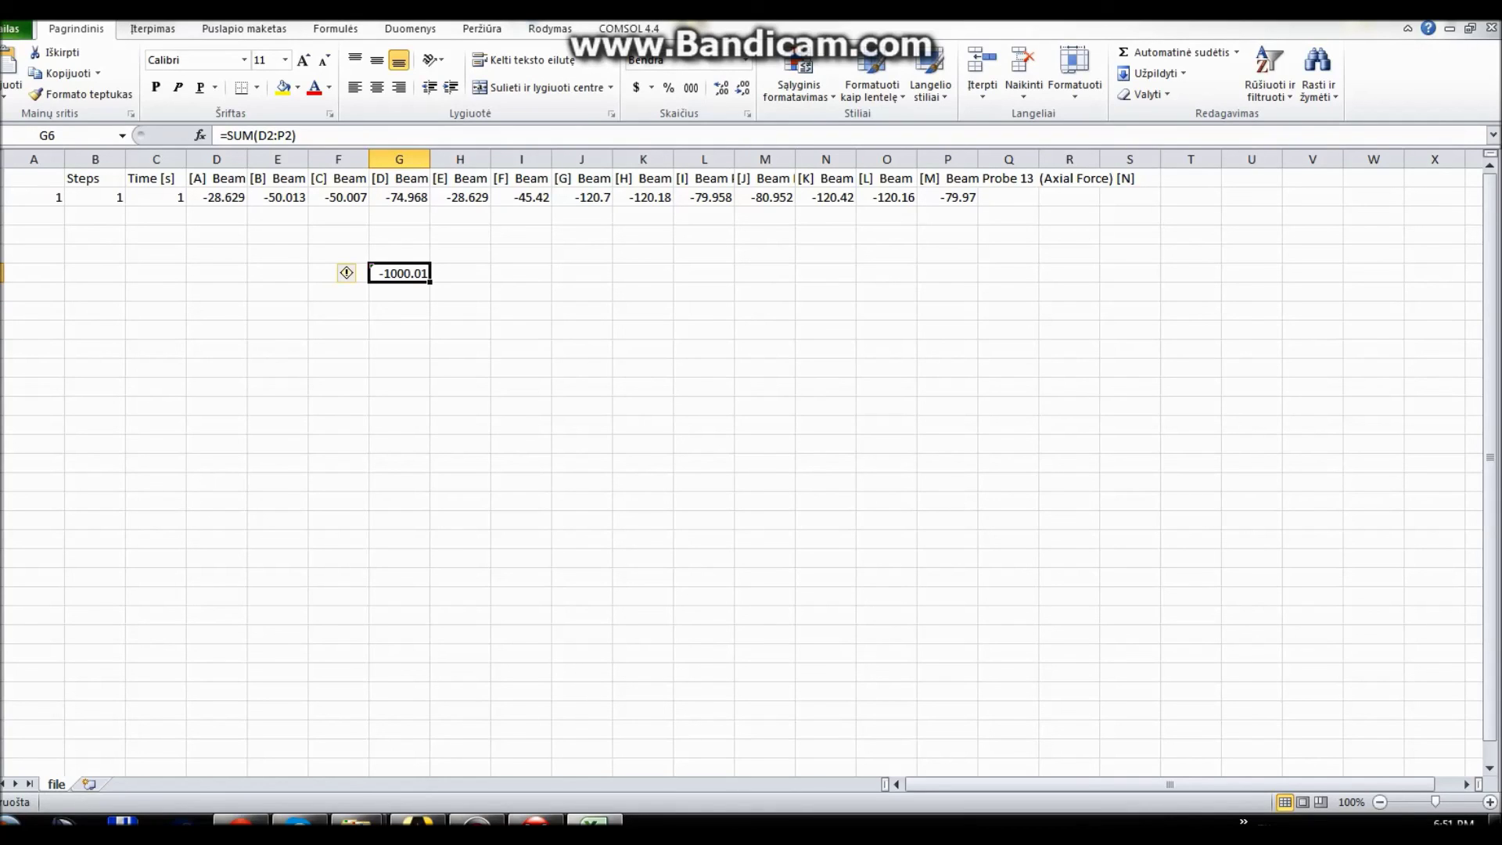
left_click(720, 87)
left_click(741, 87)
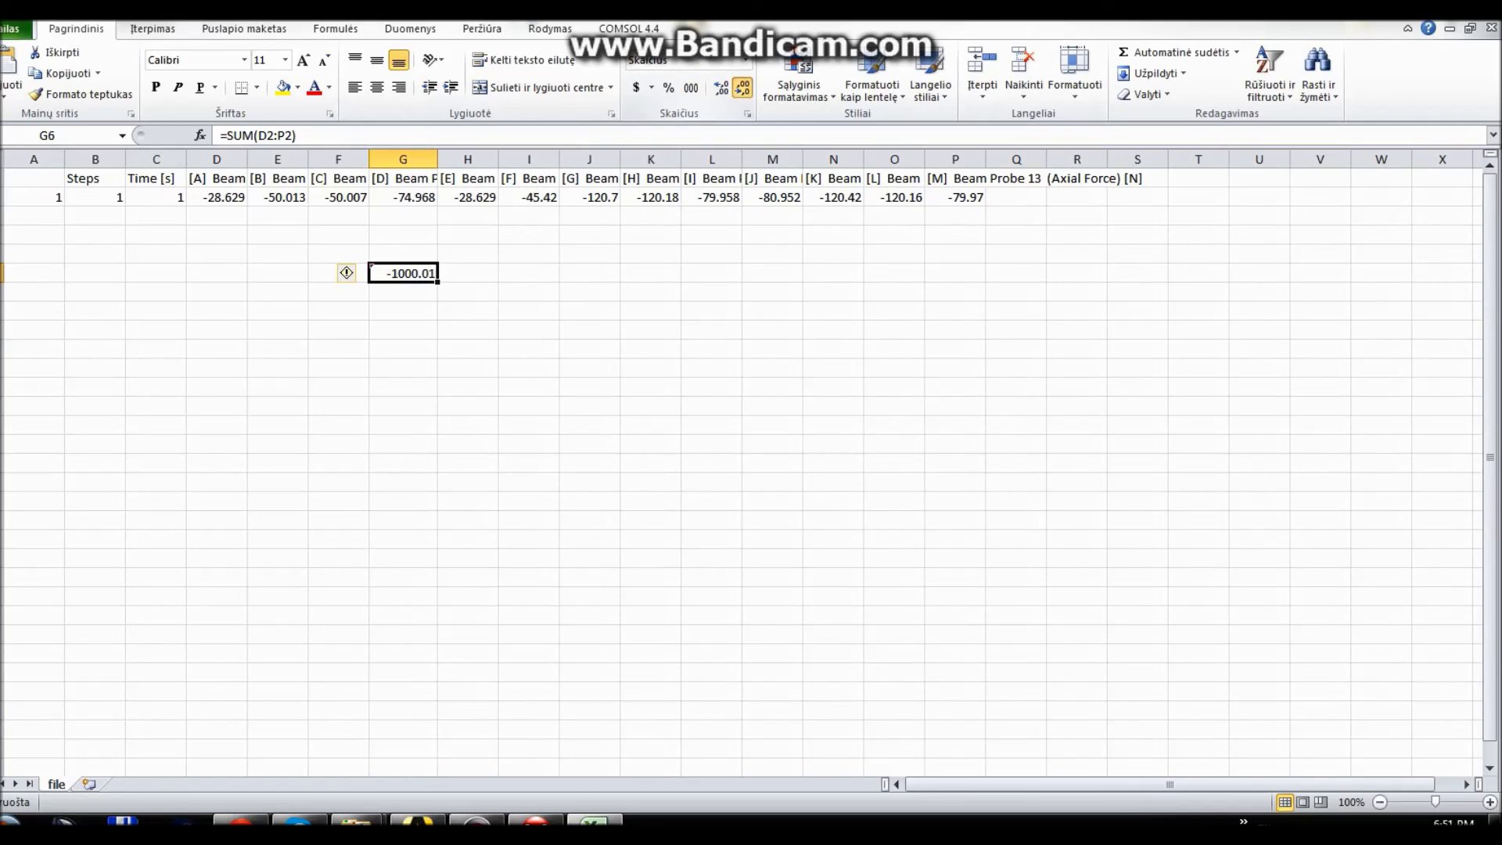
left_click(742, 86)
left_click(742, 87)
left_click(468, 311)
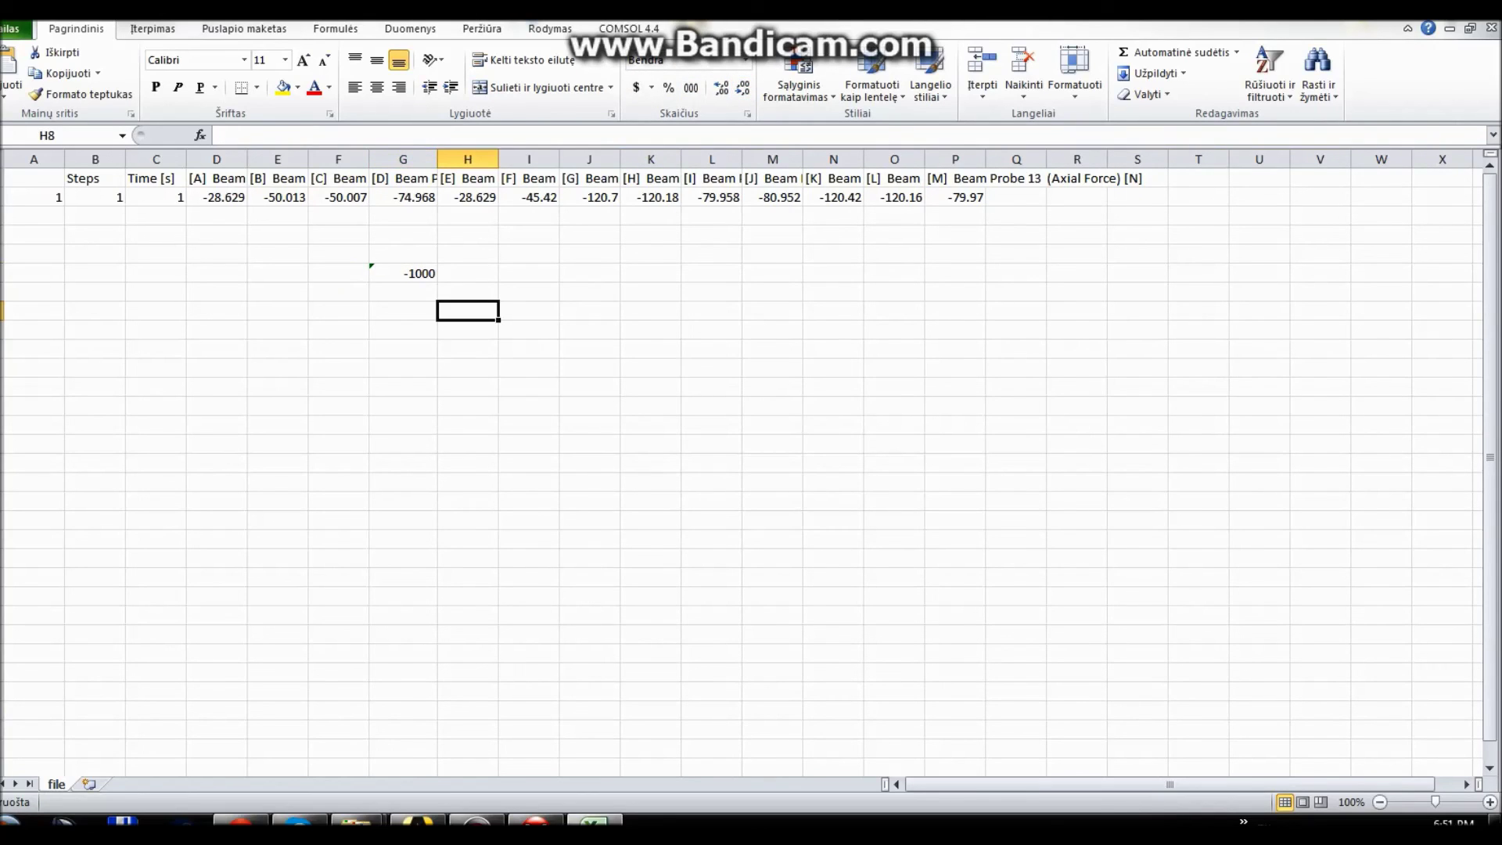
- Restore the maximized spreadsheet window to its smaller size so the desktop shows beside it
left_click_drag(403, 255, 468, 293)
left_click(468, 293)
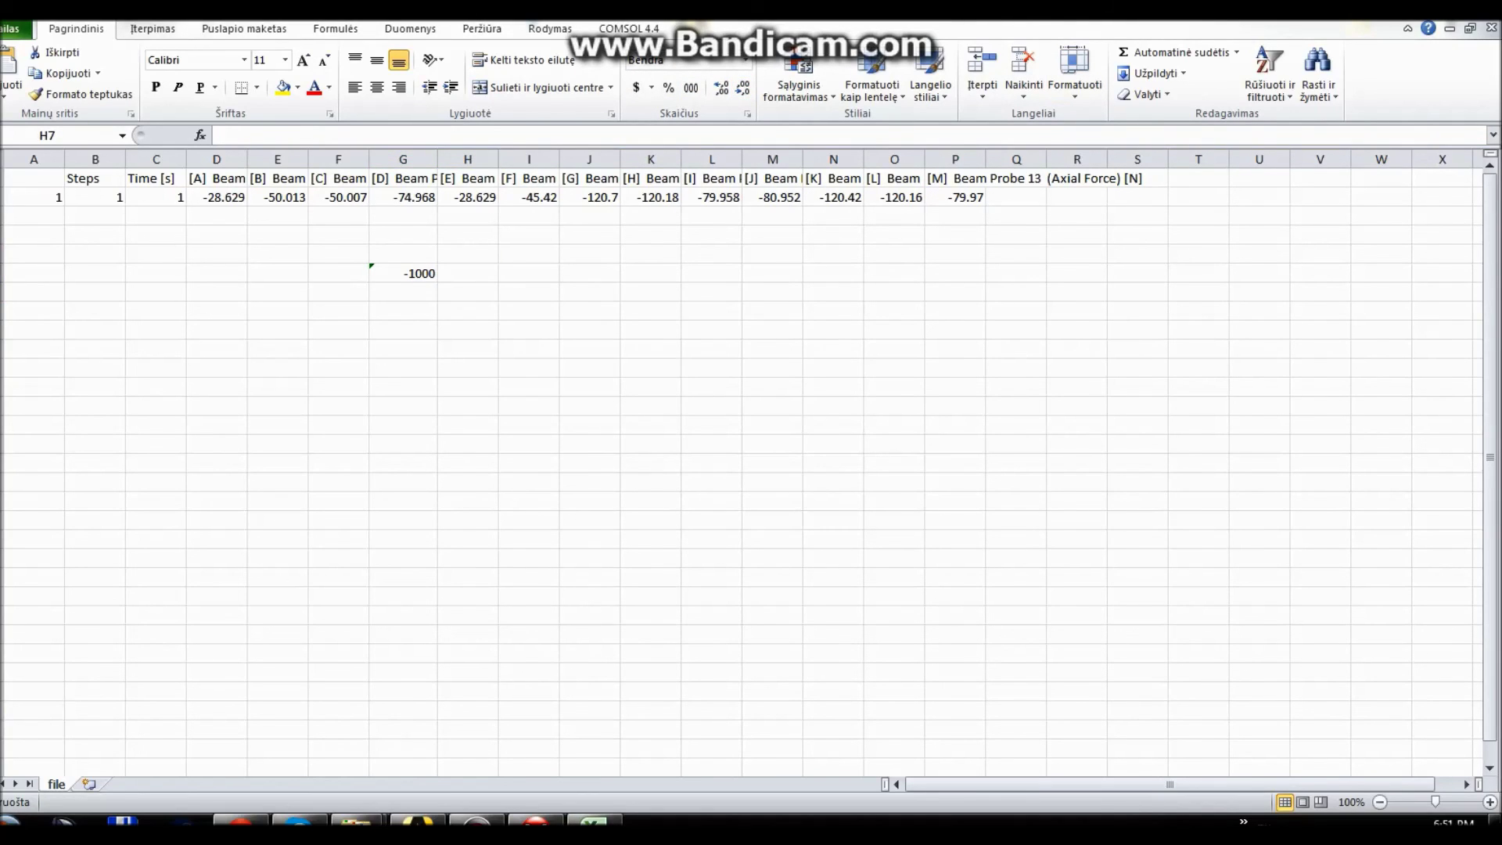
left_click(1453, 9)
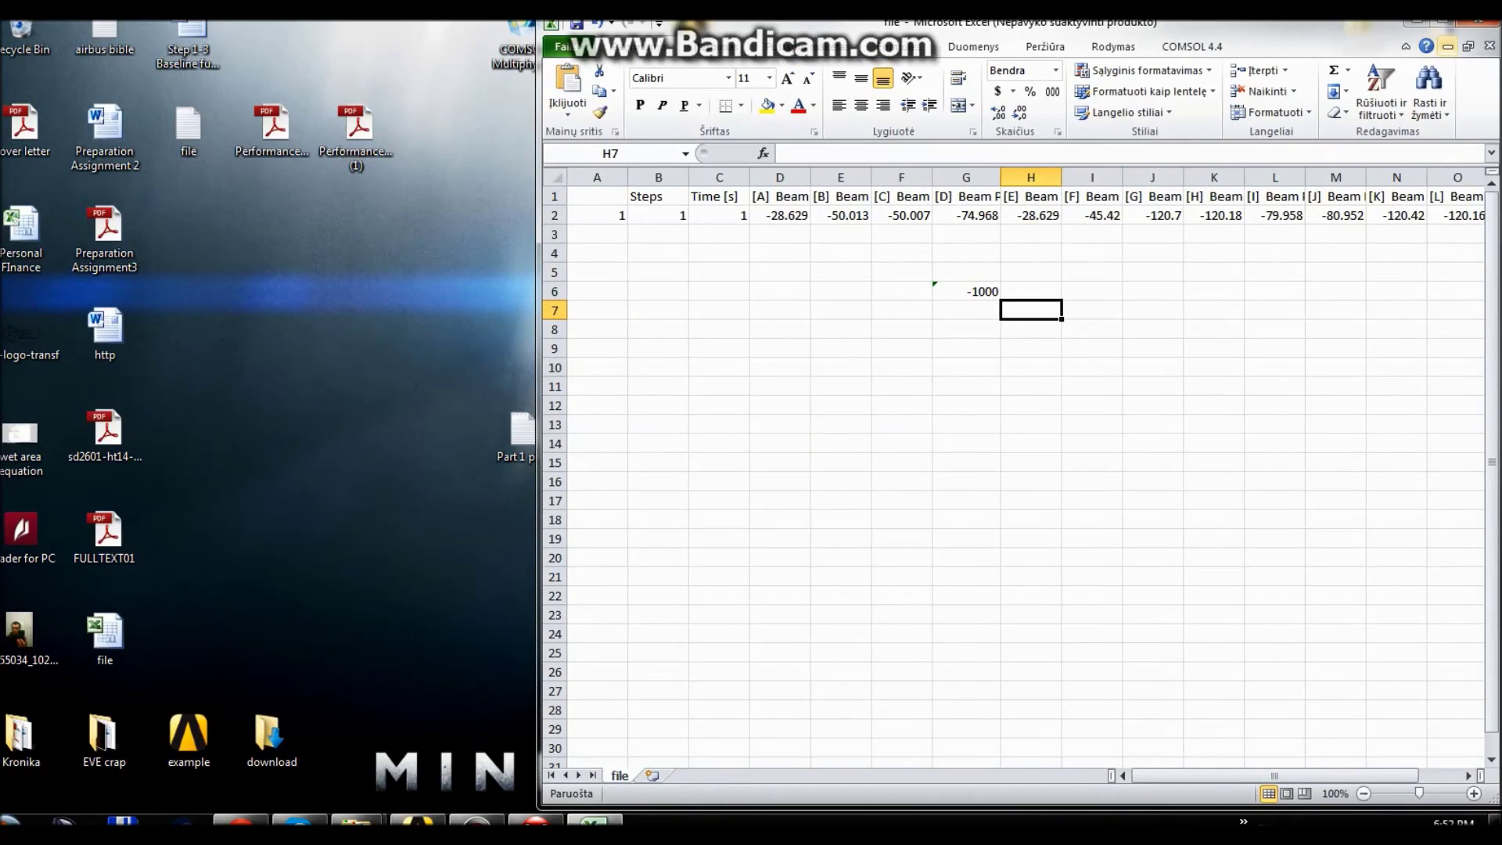